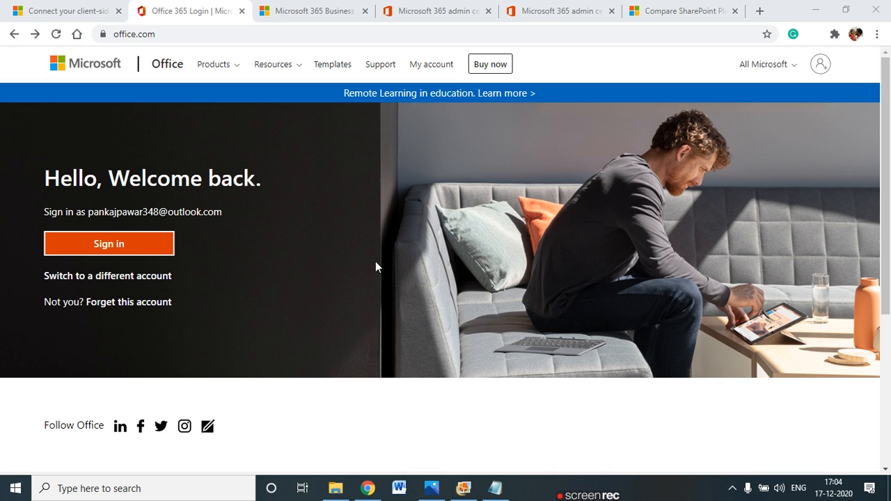
Show the Office.com Products menu listing home, business and enterprise plans and apps
{"action": "left_click", "coordinate": [159, 35]}
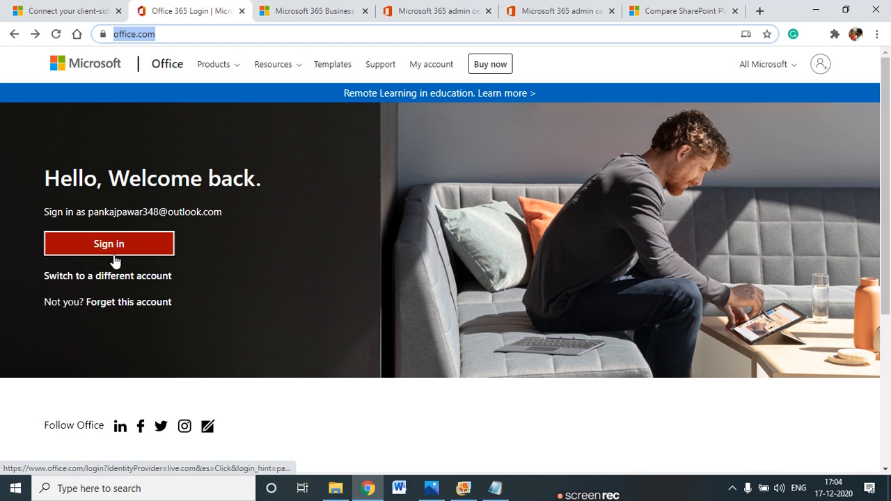
{"action": "left_click", "coordinate": [224, 69]}
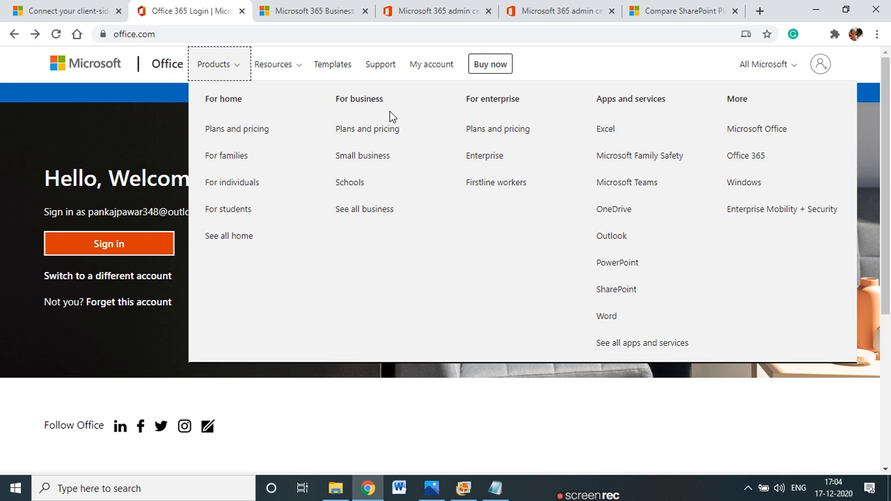
Open business Plans and pricing and highlight the Basic, Standard and Premium plan names
{"action": "left_click", "coordinate": [355, 134]}
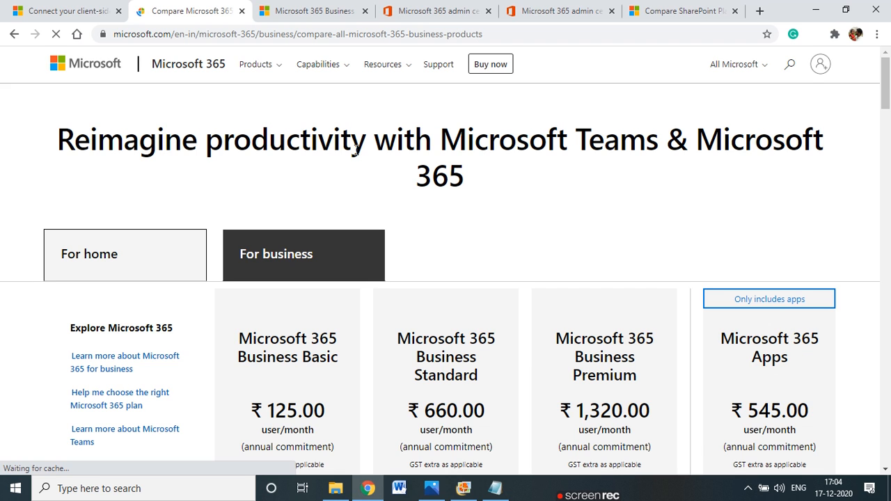
{"action": "scroll", "coordinate": [354, 161], "scroll_direction": "down", "scroll_amount": 1}
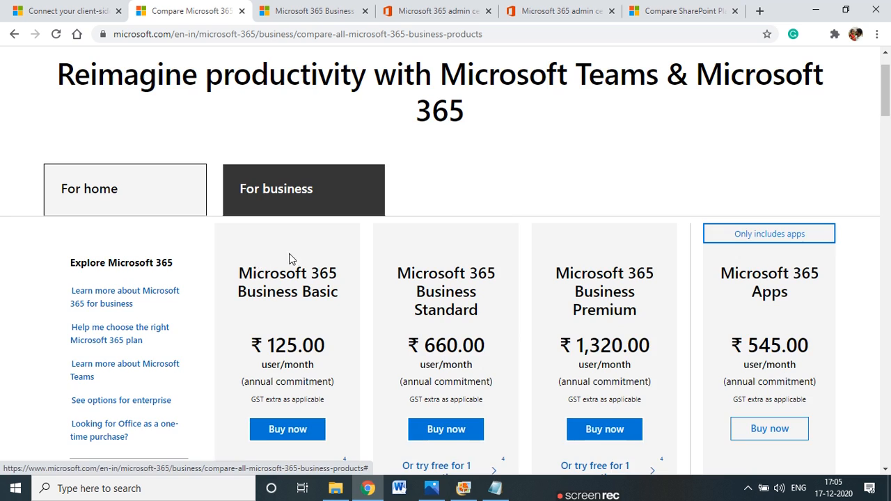
{"action": "scroll", "coordinate": [290, 259], "scroll_direction": "down", "scroll_amount": 2}
{"action": "left_click_drag", "start_coordinate": [252, 144], "coordinate": [341, 150]}
{"action": "left_click_drag", "start_coordinate": [263, 161], "coordinate": [313, 161]}
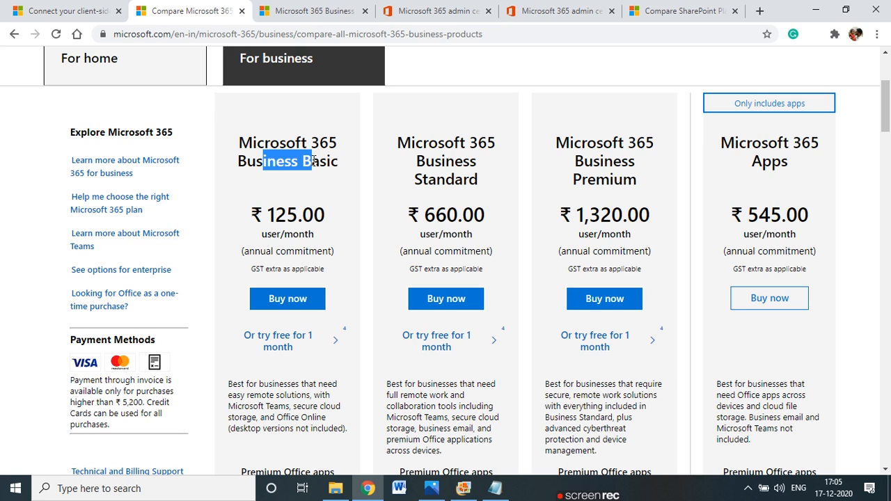
{"action": "left_click_drag", "start_coordinate": [428, 156], "coordinate": [465, 151]}
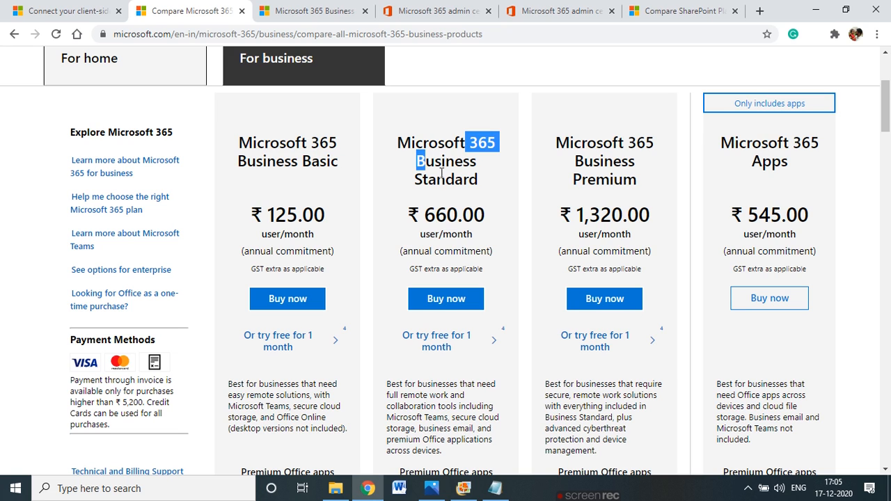
{"action": "left_click", "coordinate": [440, 172]}
{"action": "left_click_drag", "start_coordinate": [597, 143], "coordinate": [654, 143]}
{"action": "left_click_drag", "start_coordinate": [586, 164], "coordinate": [608, 182]}
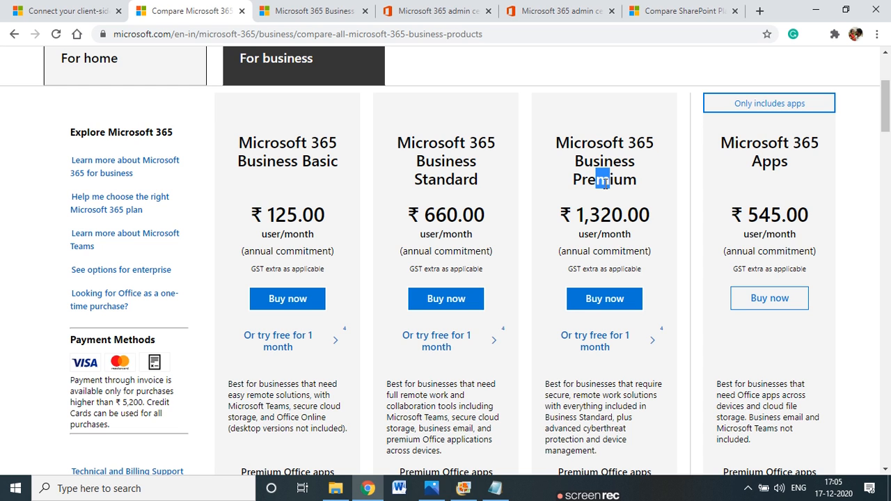
Scroll through the business plan cards and their per-user monthly prices
{"action": "scroll", "coordinate": [605, 183], "scroll_direction": "down", "scroll_amount": 1}
{"action": "scroll", "coordinate": [605, 183], "scroll_direction": "up", "scroll_amount": 4}
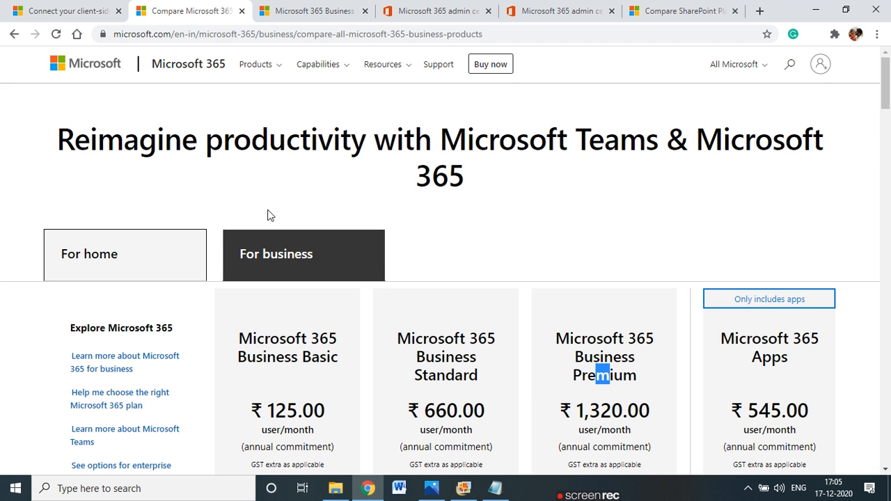
{"action": "scroll", "coordinate": [268, 216], "scroll_direction": "down", "scroll_amount": 4}
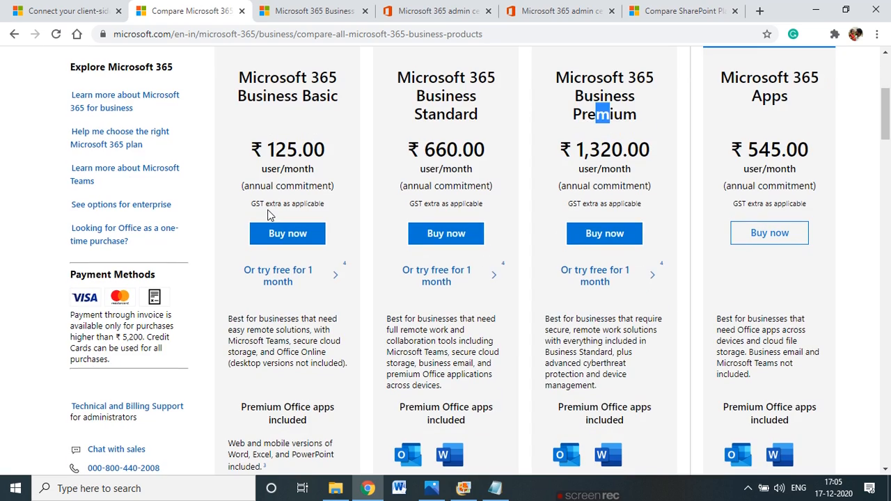
{"action": "scroll", "coordinate": [268, 215], "scroll_direction": "up", "scroll_amount": 2}
{"action": "scroll", "coordinate": [268, 210], "scroll_direction": "down", "scroll_amount": 4}
{"action": "scroll", "coordinate": [269, 215], "scroll_direction": "up", "scroll_amount": 3}
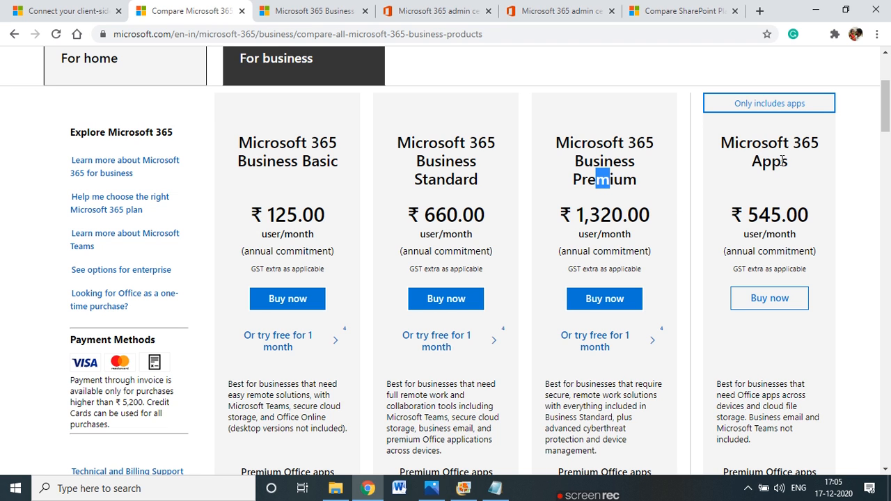
{"action": "left_click", "coordinate": [591, 197]}
{"action": "scroll", "coordinate": [529, 186], "scroll_direction": "down", "scroll_amount": 1}
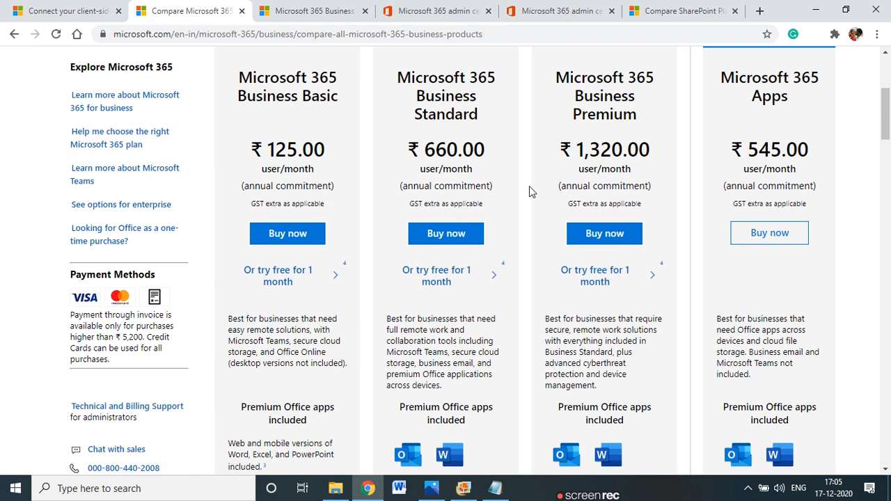
{"action": "scroll", "coordinate": [360, 159], "scroll_direction": "up", "scroll_amount": 2}
{"action": "scroll", "coordinate": [413, 248], "scroll_direction": "down", "scroll_amount": 2}
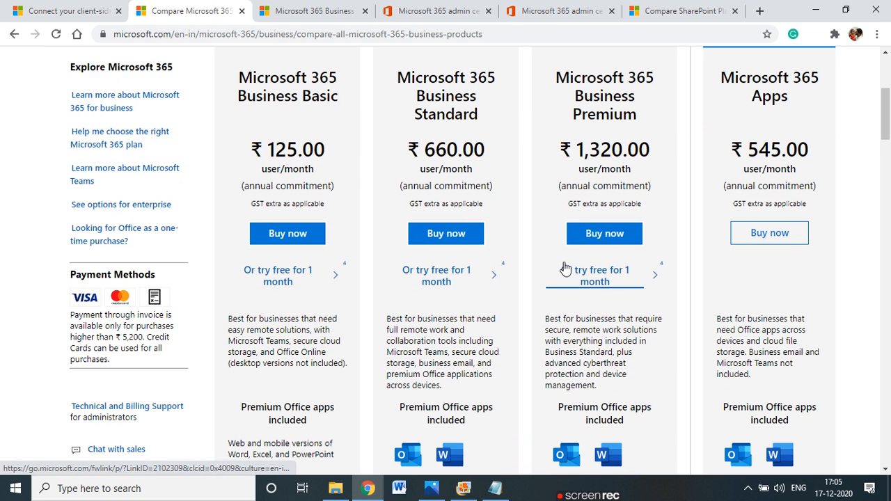
{"action": "scroll", "coordinate": [532, 276], "scroll_direction": "down", "scroll_amount": 1}
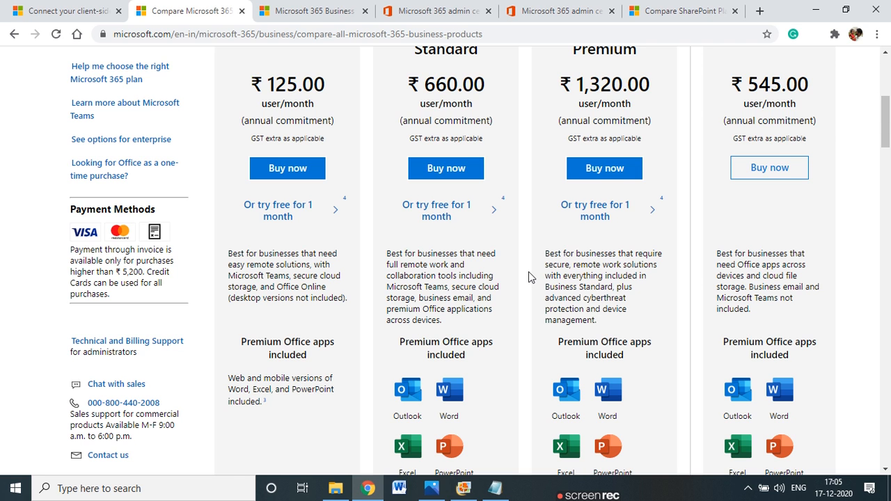
{"action": "scroll", "coordinate": [529, 276], "scroll_direction": "down", "scroll_amount": 1}
{"action": "scroll", "coordinate": [528, 277], "scroll_direction": "down", "scroll_amount": 1}
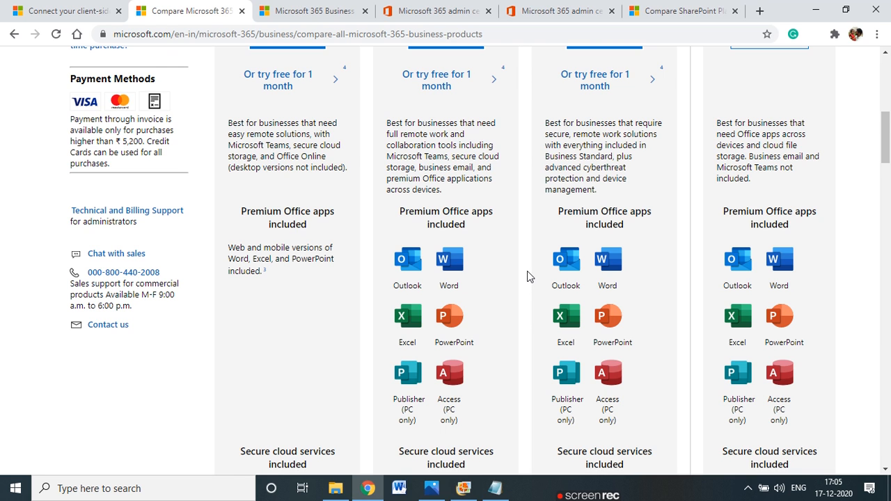
{"action": "scroll", "coordinate": [527, 275], "scroll_direction": "down", "scroll_amount": 2}
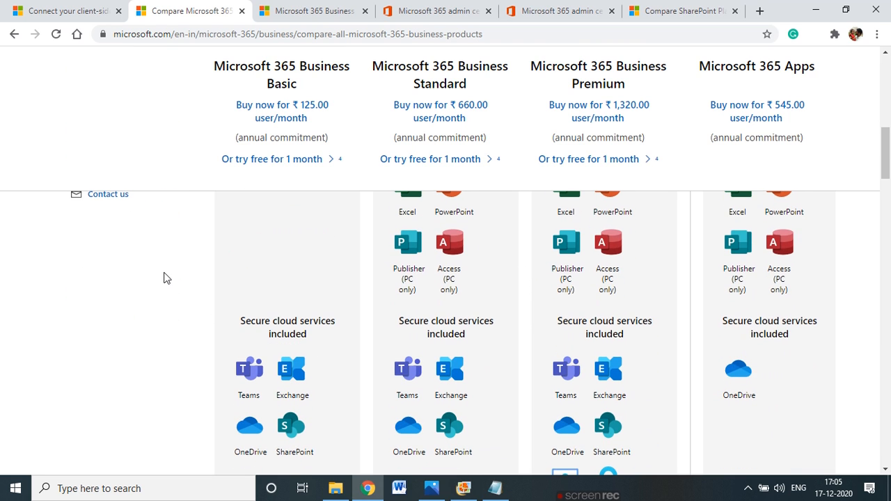
{"action": "scroll", "coordinate": [328, 341], "scroll_direction": "up", "scroll_amount": 2}
{"action": "scroll", "coordinate": [327, 341], "scroll_direction": "down", "scroll_amount": 3}
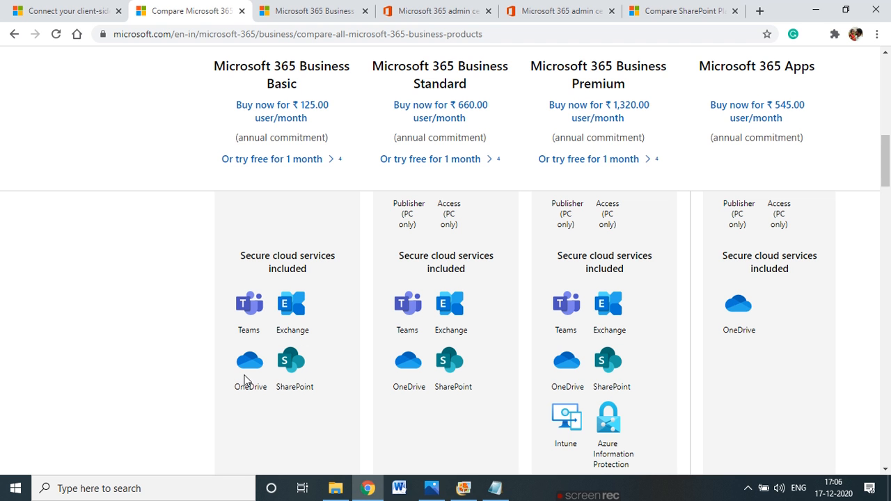
{"action": "scroll", "coordinate": [356, 369], "scroll_direction": "up", "scroll_amount": 3}
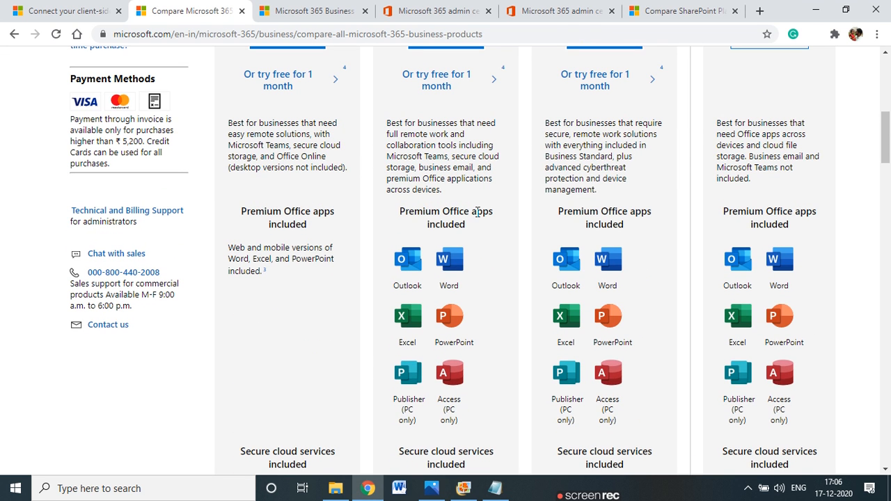
{"action": "scroll", "coordinate": [449, 215], "scroll_direction": "up", "scroll_amount": 2}
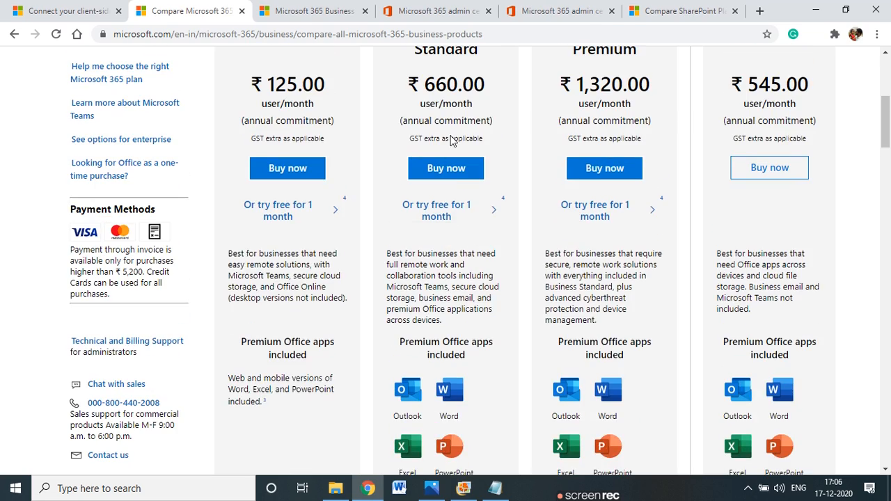
{"action": "scroll", "coordinate": [451, 139], "scroll_direction": "up", "scroll_amount": 2}
{"action": "scroll", "coordinate": [445, 290], "scroll_direction": "down", "scroll_amount": 3}
{"action": "scroll", "coordinate": [429, 388], "scroll_direction": "down", "scroll_amount": 4}
{"action": "scroll", "coordinate": [409, 269], "scroll_direction": "up", "scroll_amount": 3}
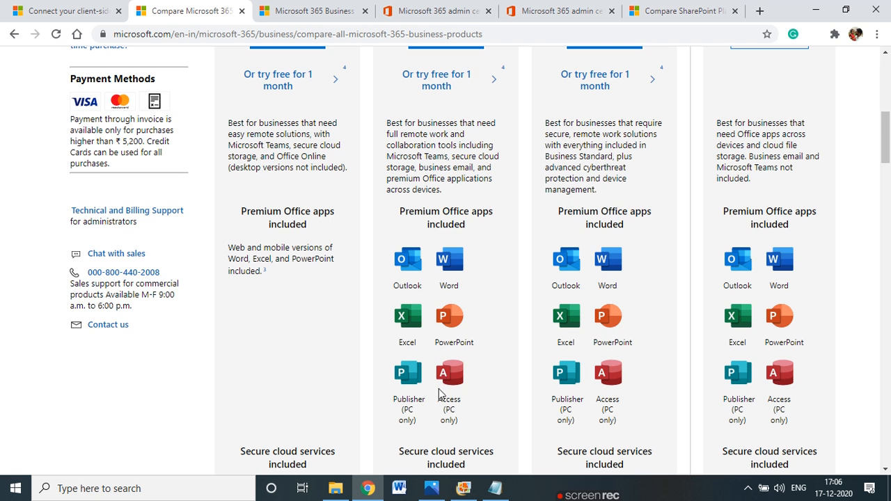
{"action": "scroll", "coordinate": [438, 395], "scroll_direction": "down", "scroll_amount": 2}
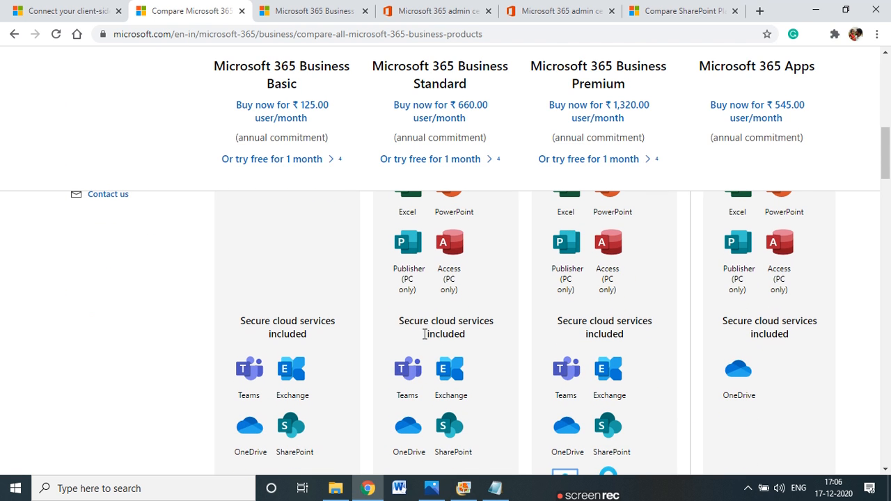
{"action": "scroll", "coordinate": [424, 334], "scroll_direction": "down", "scroll_amount": 1}
{"action": "scroll", "coordinate": [431, 378], "scroll_direction": "up", "scroll_amount": 3}
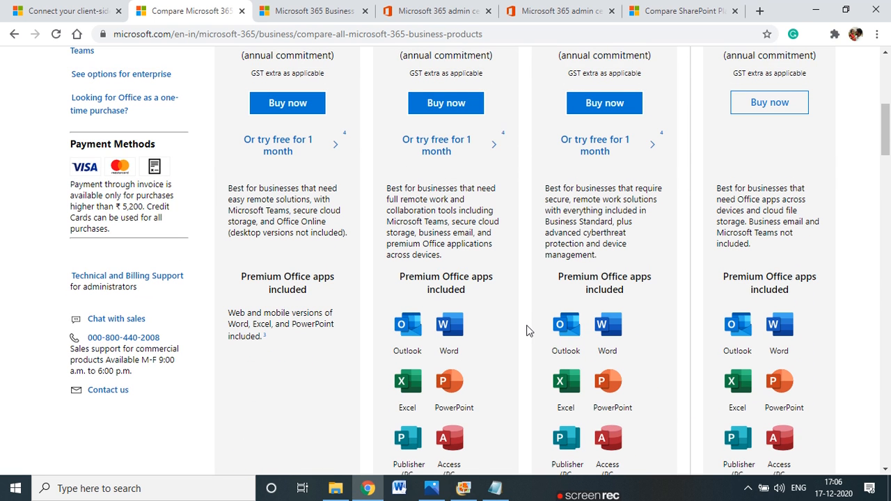
{"action": "scroll", "coordinate": [528, 325], "scroll_direction": "up", "scroll_amount": 4}
{"action": "scroll", "coordinate": [527, 327], "scroll_direction": "down", "scroll_amount": 5}
{"action": "scroll", "coordinate": [527, 333], "scroll_direction": "down", "scroll_amount": 3}
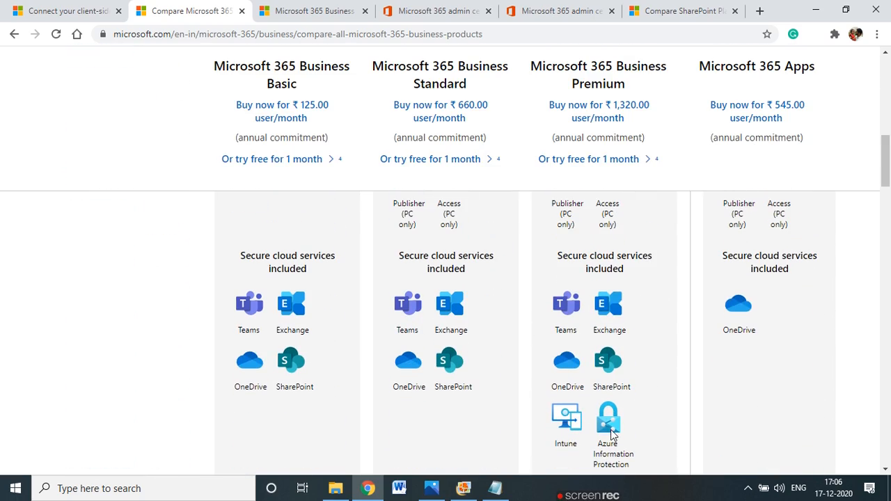
{"action": "scroll", "coordinate": [606, 414], "scroll_direction": "down", "scroll_amount": 2}
{"action": "scroll", "coordinate": [611, 434], "scroll_direction": "up", "scroll_amount": 4}
{"action": "scroll", "coordinate": [611, 434], "scroll_direction": "up", "scroll_amount": 4}
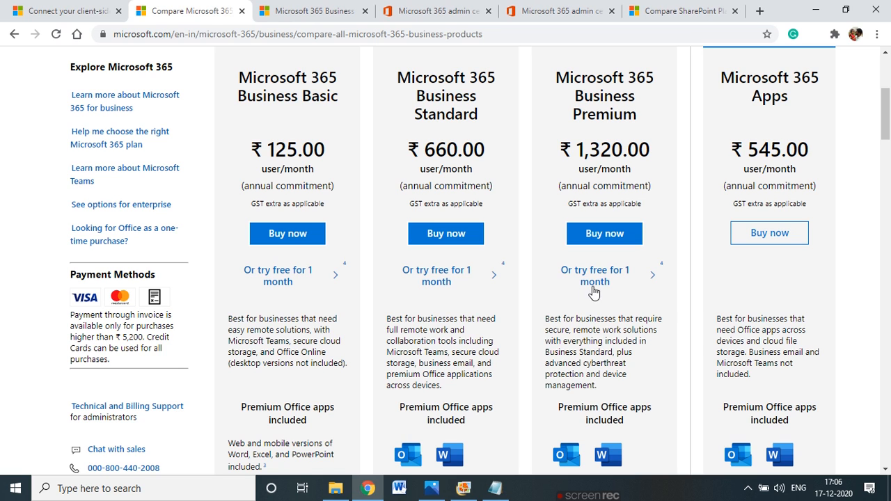
Start the Business Premium one-month free trial and view the 'You're all set' page with the user ID
{"action": "left_click", "coordinate": [597, 281]}
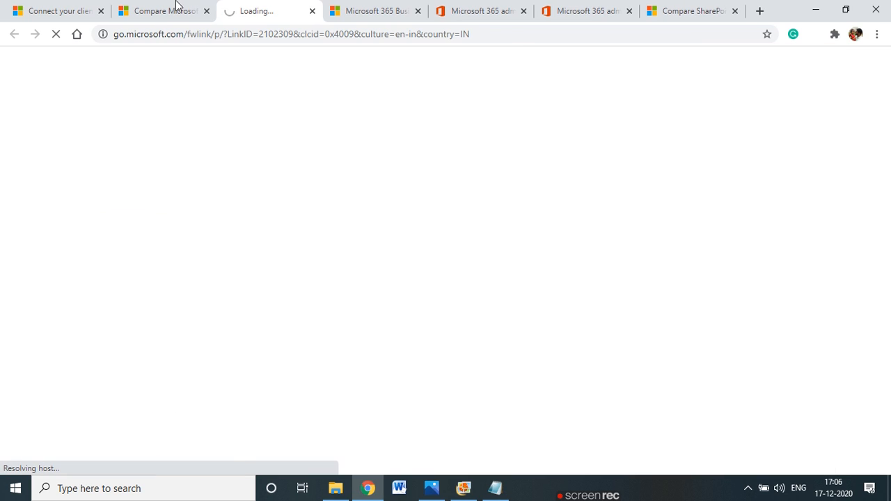
{"action": "left_click", "coordinate": [147, 10]}
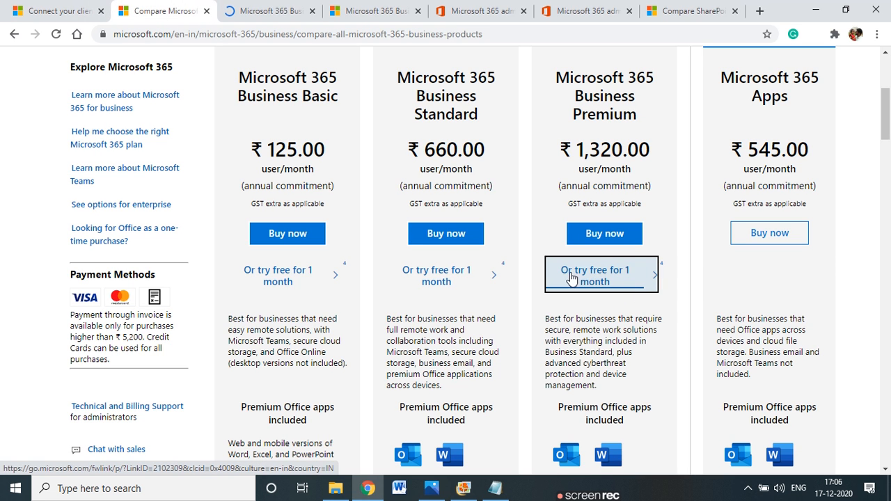
{"action": "left_click", "coordinate": [224, 8]}
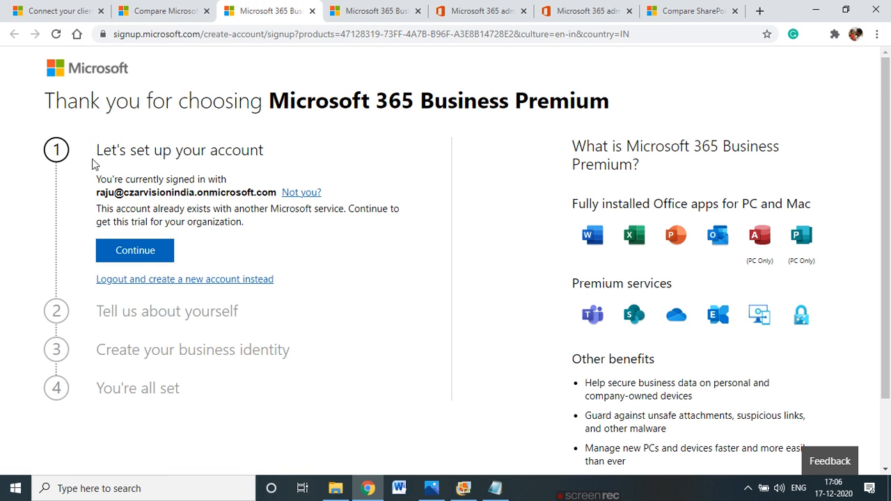
{"action": "left_click_drag", "start_coordinate": [136, 152], "coordinate": [255, 154]}
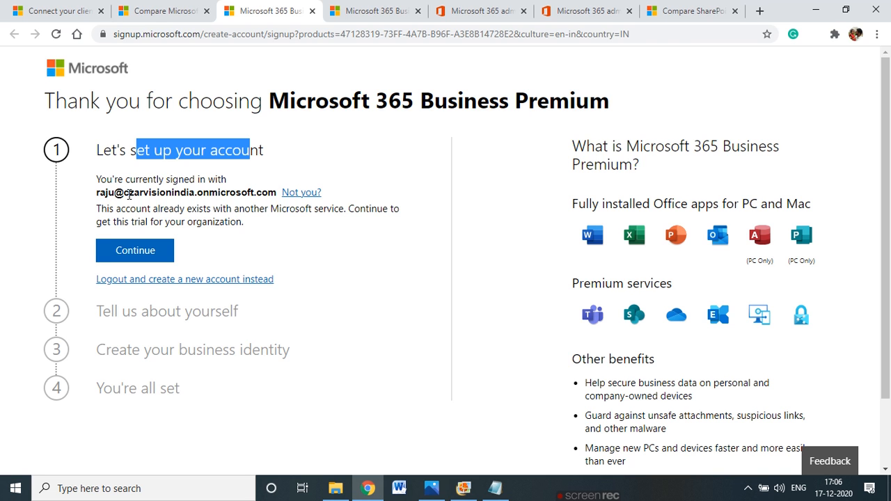
{"action": "scroll", "coordinate": [99, 416], "scroll_direction": "down", "scroll_amount": 2}
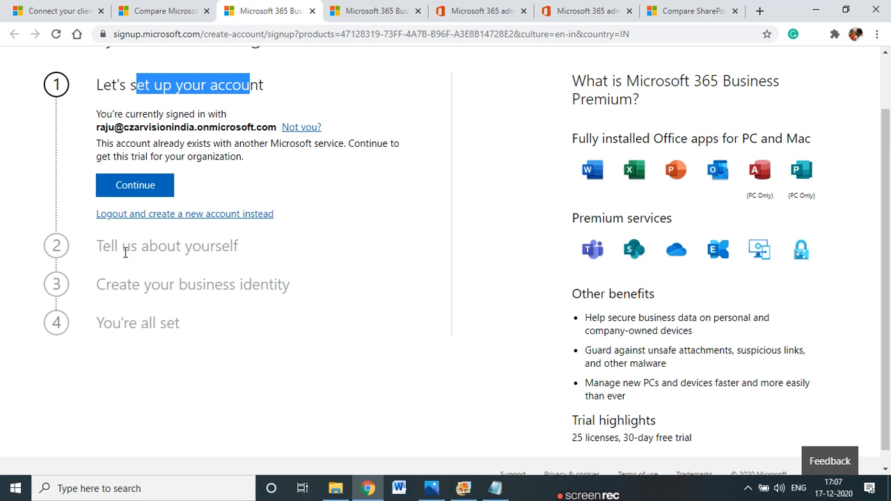
{"action": "left_click", "coordinate": [351, 10]}
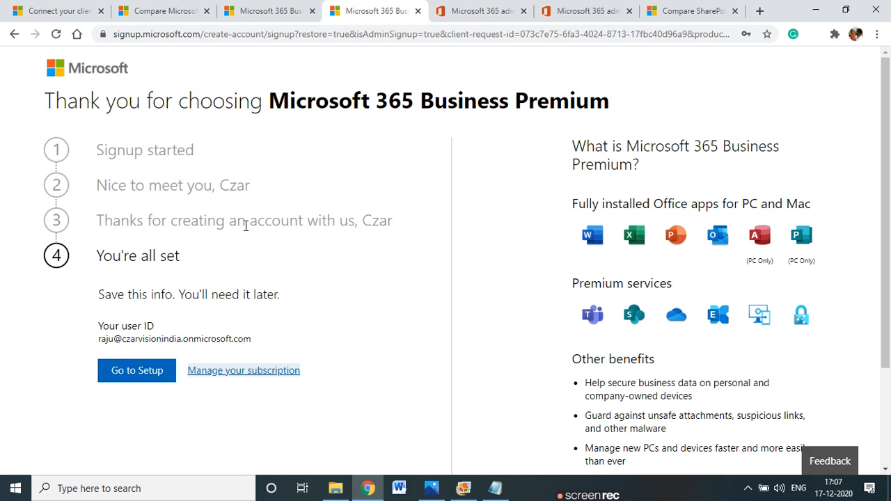
{"action": "scroll", "coordinate": [245, 225], "scroll_direction": "down", "scroll_amount": 1}
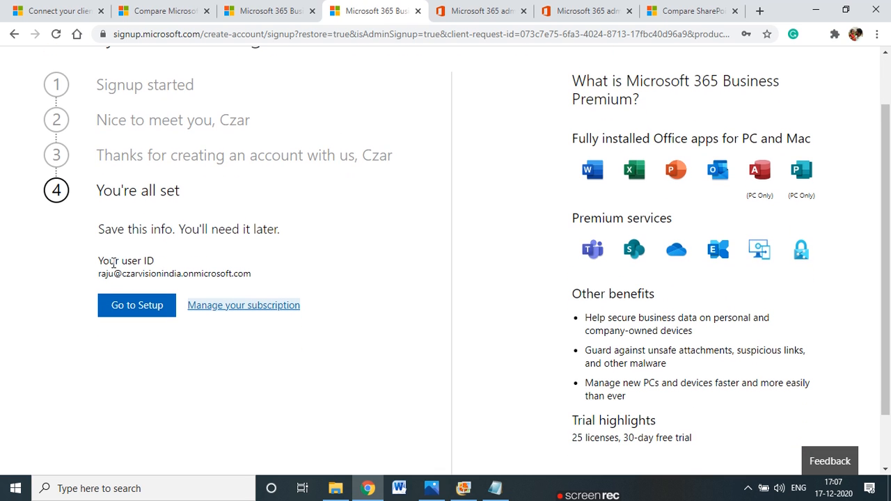
{"action": "left_click_drag", "start_coordinate": [99, 270], "coordinate": [116, 274]}
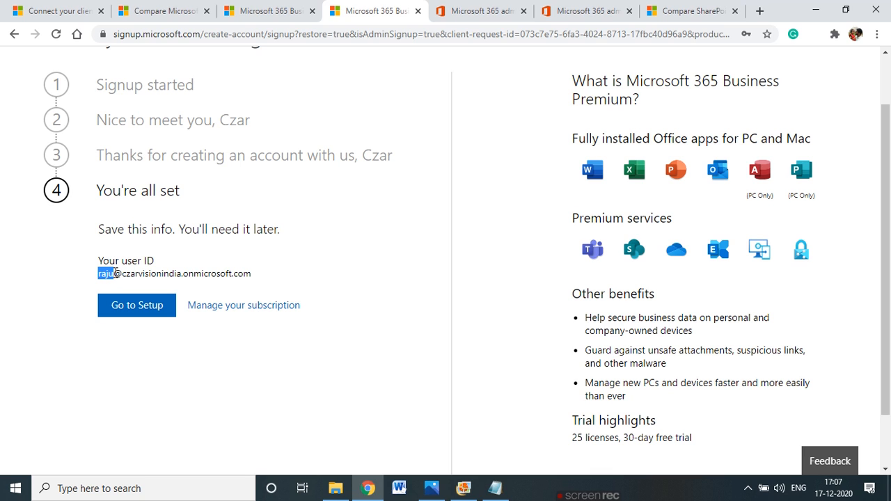
{"action": "left_click_drag", "start_coordinate": [121, 274], "coordinate": [183, 275]}
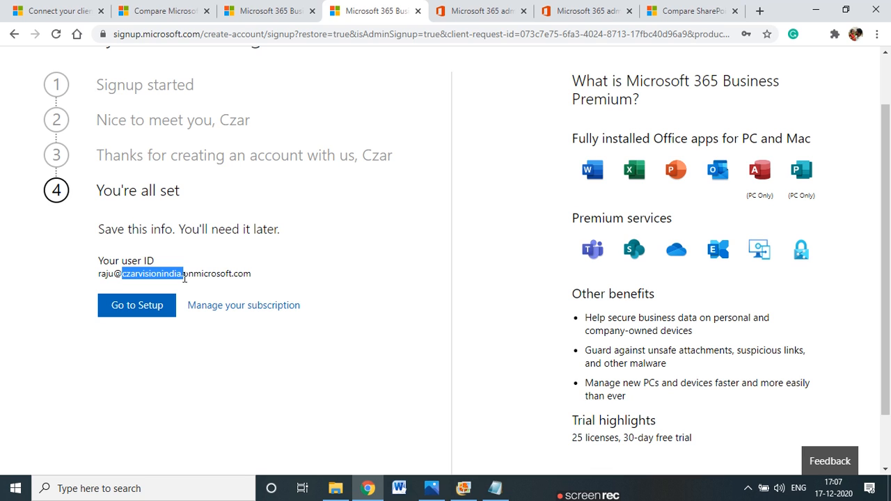
{"action": "left_click", "coordinate": [204, 421]}
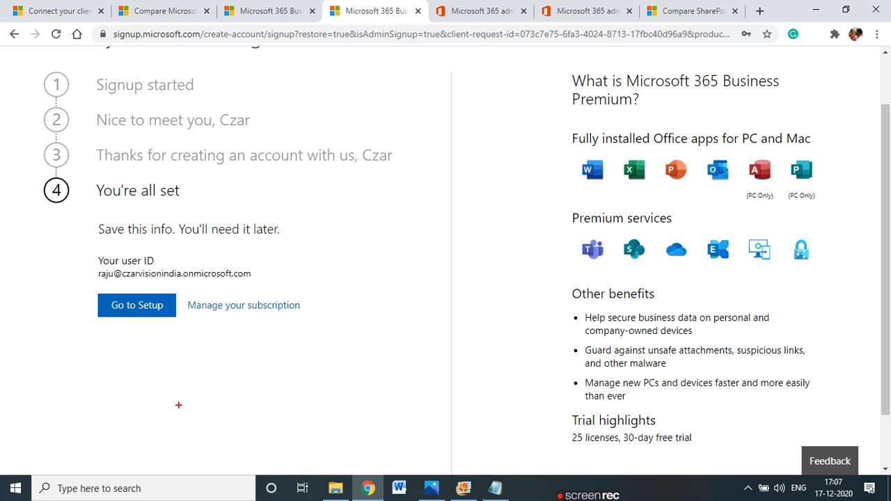
{"action": "mouse_move", "coordinate": [124, 272]}
{"action": "left_mouse_down"}
{"action": "mouse_move", "coordinate": [121, 279]}
{"action": "mouse_move", "coordinate": [173, 282]}
{"action": "left_mouse_up"}
{"action": "mouse_move", "coordinate": [265, 283]}
{"action": "left_mouse_down"}
{"action": "mouse_move", "coordinate": [223, 259]}
{"action": "mouse_move", "coordinate": [146, 263]}
{"action": "mouse_move", "coordinate": [173, 281]}
{"action": "left_mouse_up"}
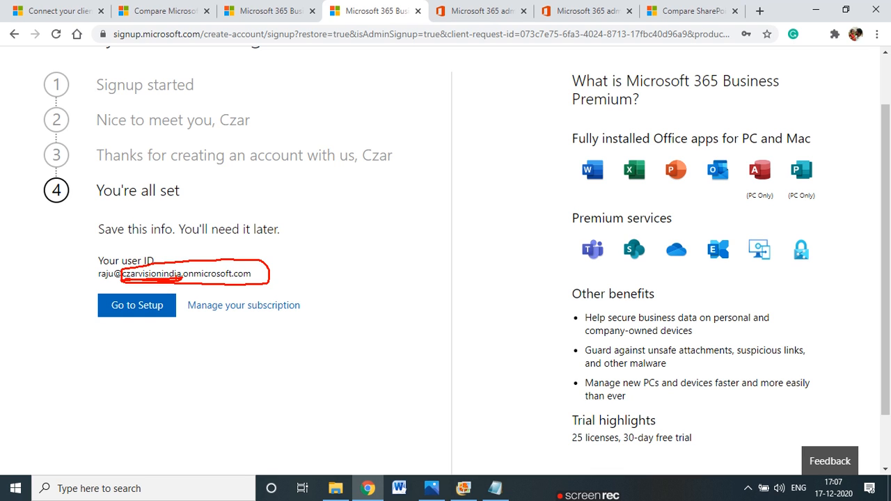
{"action": "left_click_drag", "start_coordinate": [189, 279], "coordinate": [245, 284]}
{"action": "key", "text": "Escape"}
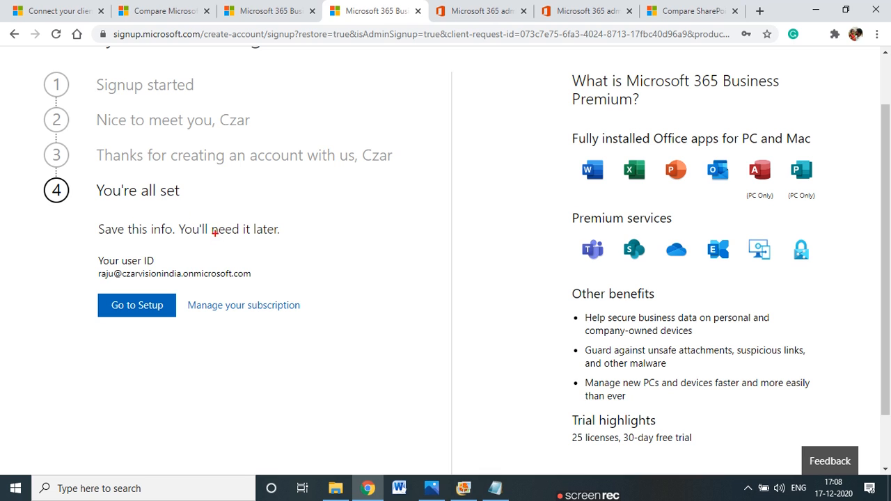
{"action": "mouse_move", "coordinate": [192, 267]}
{"action": "left_mouse_down"}
{"action": "mouse_move", "coordinate": [240, 283]}
{"action": "mouse_move", "coordinate": [257, 273]}
{"action": "mouse_move", "coordinate": [232, 266]}
{"action": "mouse_move", "coordinate": [200, 266]}
{"action": "mouse_move", "coordinate": [262, 281]}
{"action": "left_mouse_up"}
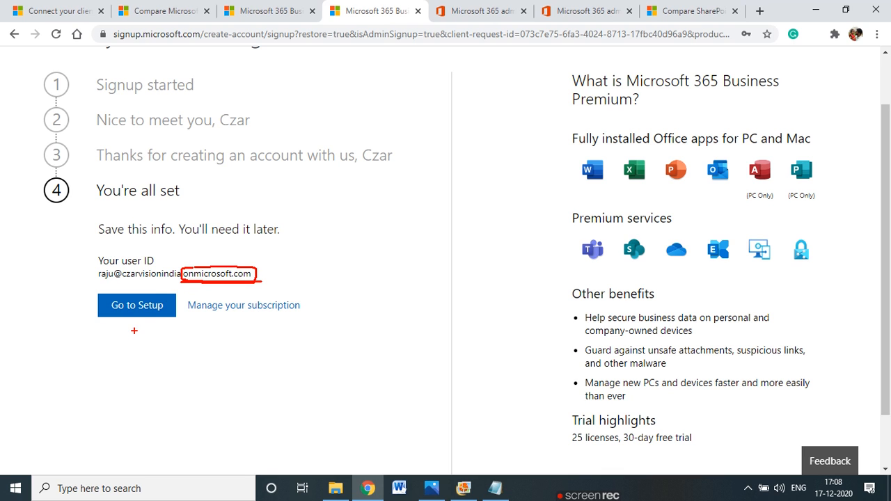
{"action": "left_click_drag", "start_coordinate": [135, 331], "coordinate": [159, 333]}
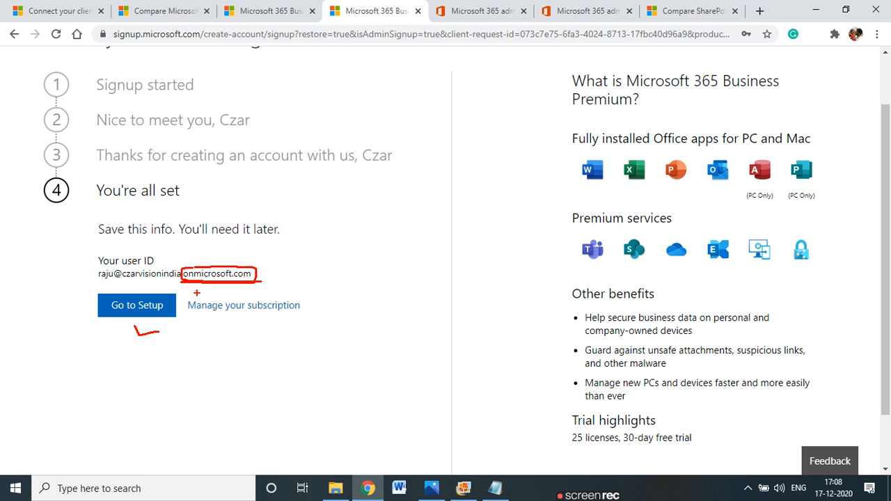
{"action": "mouse_move", "coordinate": [183, 304]}
{"action": "left_mouse_down"}
{"action": "mouse_move", "coordinate": [267, 317]}
{"action": "mouse_move", "coordinate": [317, 299]}
{"action": "mouse_move", "coordinate": [195, 292]}
{"action": "left_mouse_up"}
{"action": "key", "text": "Escape"}
Go to Setup and let the admin center wizard load its Install Office step
{"action": "left_click", "coordinate": [160, 311]}
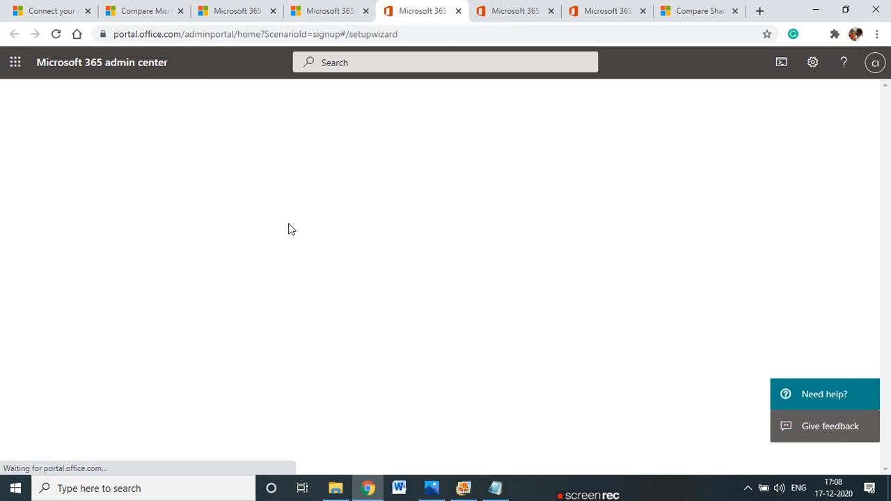
{"action": "left_click_drag", "start_coordinate": [39, 62], "coordinate": [55, 61]}
{"action": "left_click_drag", "start_coordinate": [120, 62], "coordinate": [169, 67]}
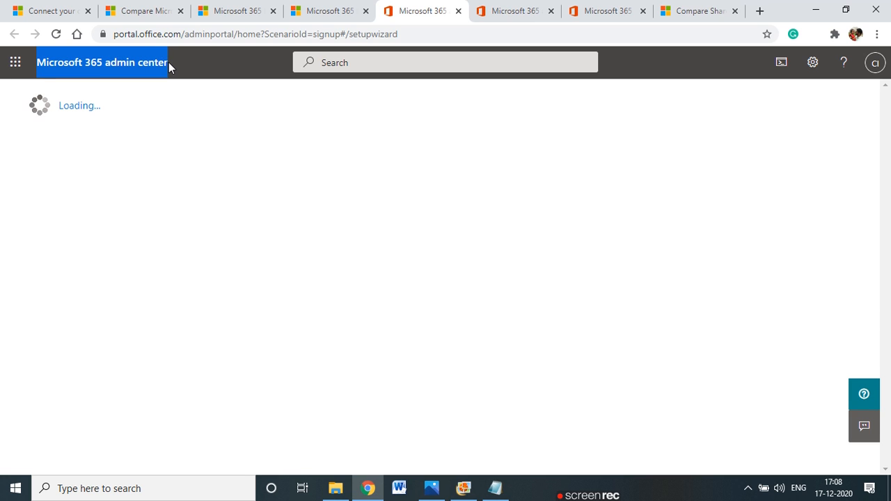
{"action": "left_click", "coordinate": [80, 65]}
{"action": "left_click_drag", "start_coordinate": [42, 64], "coordinate": [179, 64]}
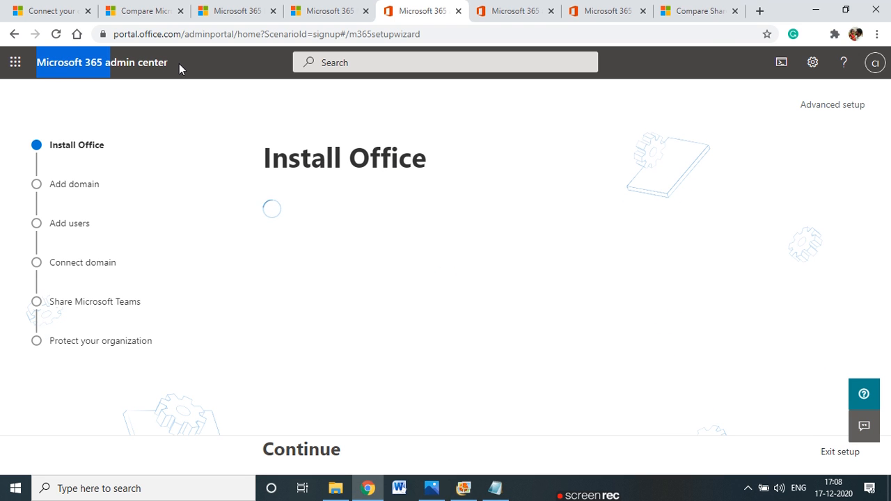
{"action": "left_click", "coordinate": [179, 64]}
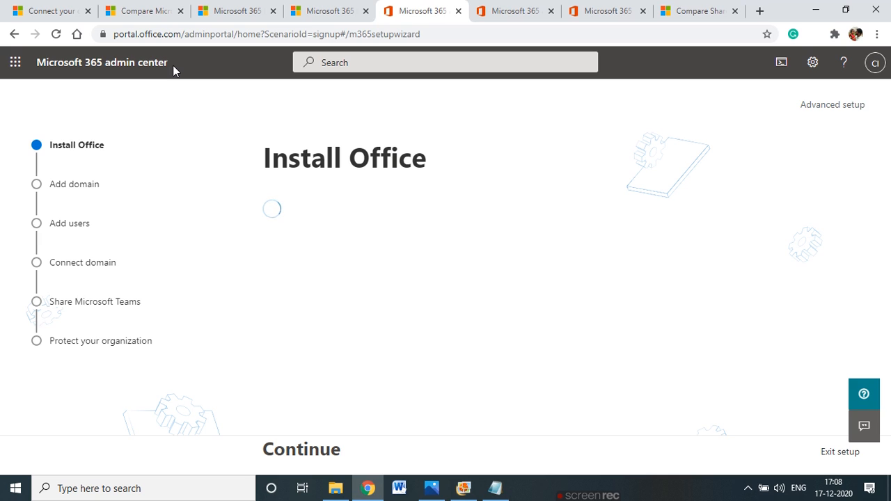
{"action": "key", "text": "ctrl+2"}
{"action": "mouse_move", "coordinate": [142, 51]}
{"action": "left_mouse_down"}
{"action": "mouse_move", "coordinate": [28, 59]}
{"action": "mouse_move", "coordinate": [49, 77]}
{"action": "mouse_move", "coordinate": [156, 81]}
{"action": "mouse_move", "coordinate": [175, 63]}
{"action": "left_mouse_up"}
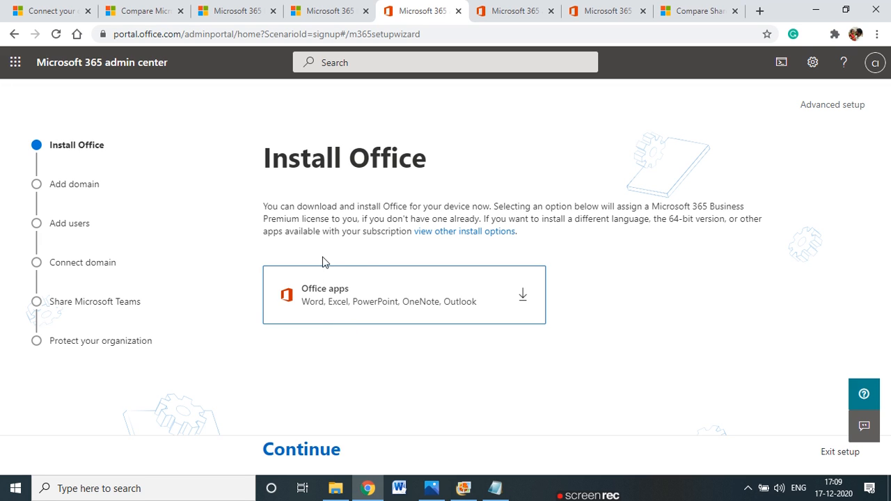
Download OfficeSetup.exe from the Office apps card and return to the Install Office step
{"action": "left_click", "coordinate": [523, 296]}
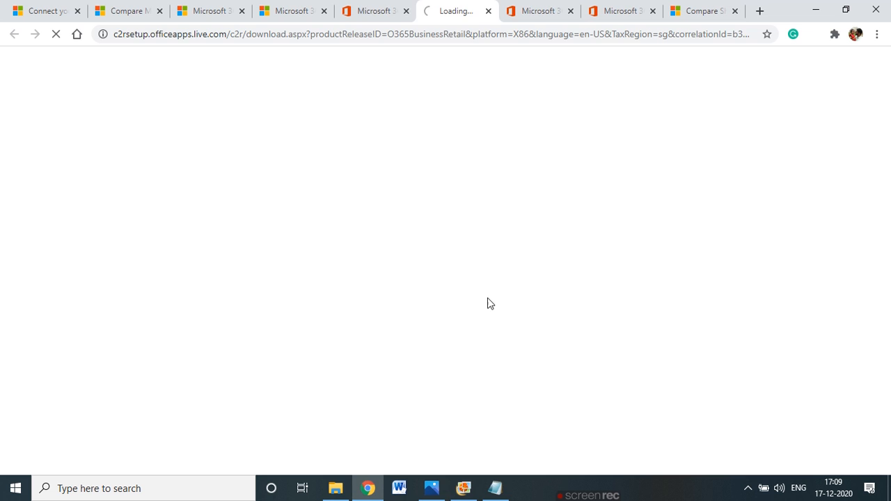
{"action": "left_click", "coordinate": [376, 6]}
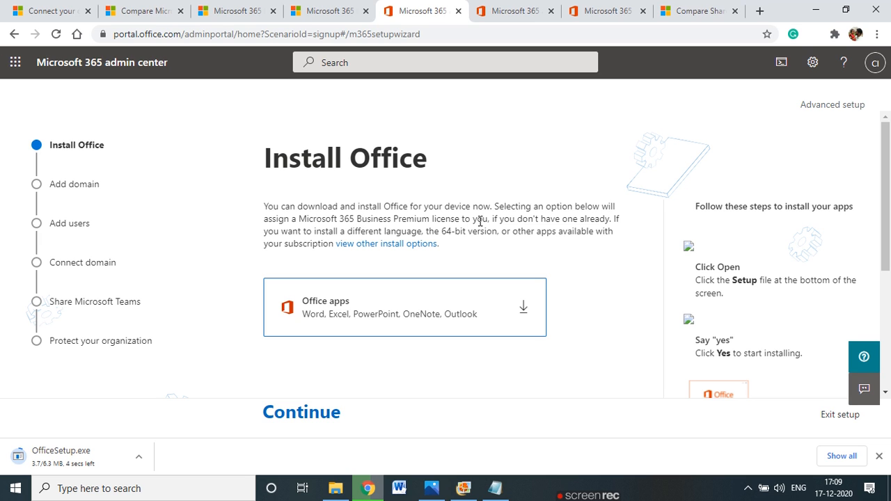
{"action": "left_click_drag", "start_coordinate": [490, 220], "coordinate": [615, 220]}
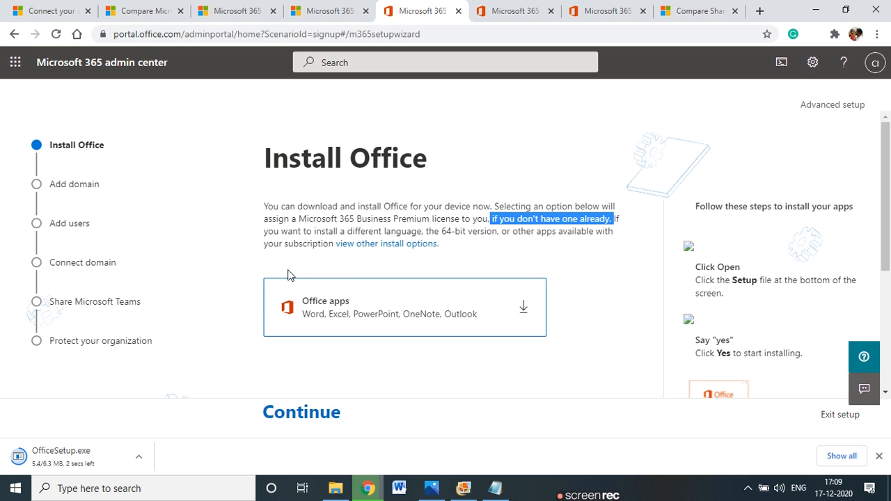
{"action": "mouse_move", "coordinate": [428, 273]}
{"action": "left_mouse_down"}
{"action": "mouse_move", "coordinate": [388, 273]}
{"action": "mouse_move", "coordinate": [261, 313]}
{"action": "mouse_move", "coordinate": [546, 341]}
{"action": "mouse_move", "coordinate": [495, 273]}
{"action": "mouse_move", "coordinate": [396, 271]}
{"action": "left_mouse_up"}
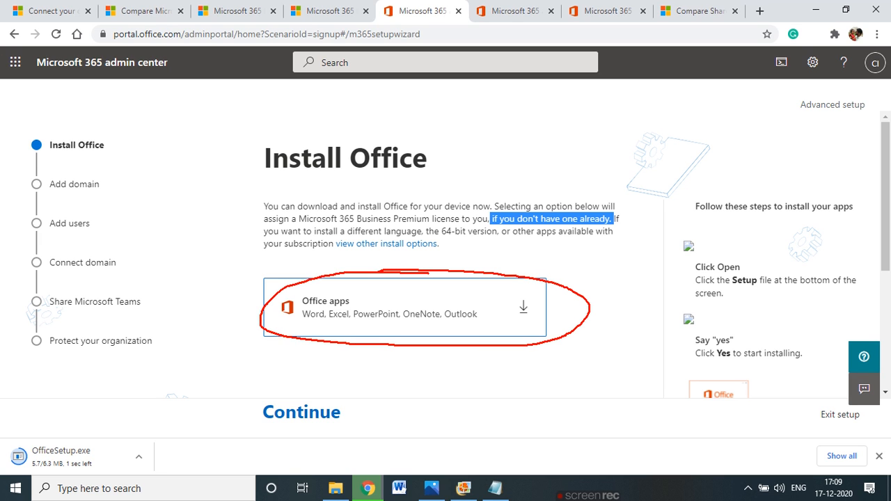
{"action": "left_click_drag", "start_coordinate": [289, 328], "coordinate": [488, 329]}
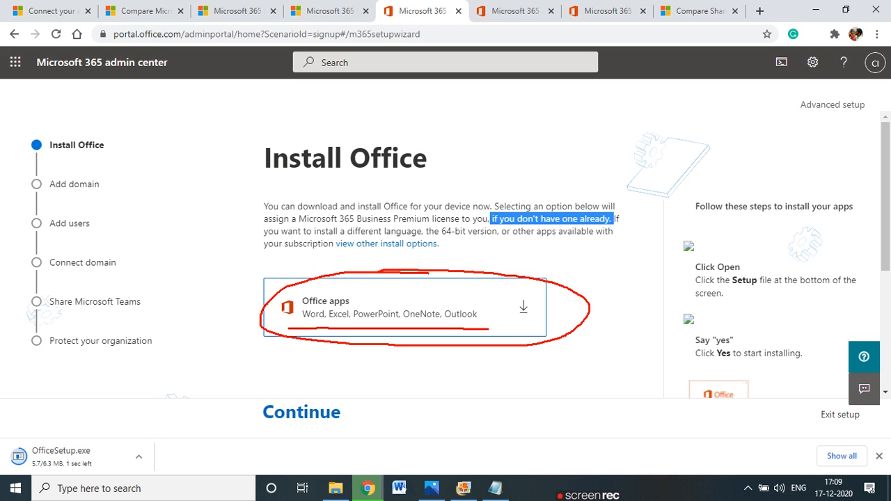
{"action": "mouse_move", "coordinate": [488, 294]}
{"action": "left_mouse_down"}
{"action": "mouse_move", "coordinate": [332, 290]}
{"action": "mouse_move", "coordinate": [277, 329]}
{"action": "mouse_move", "coordinate": [288, 329]}
{"action": "left_mouse_up"}
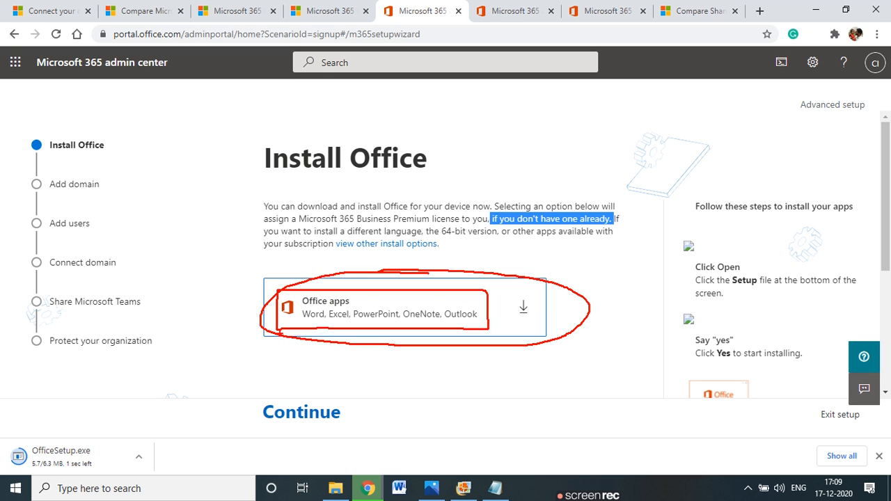
{"action": "left_click_drag", "start_coordinate": [303, 320], "coordinate": [402, 322]}
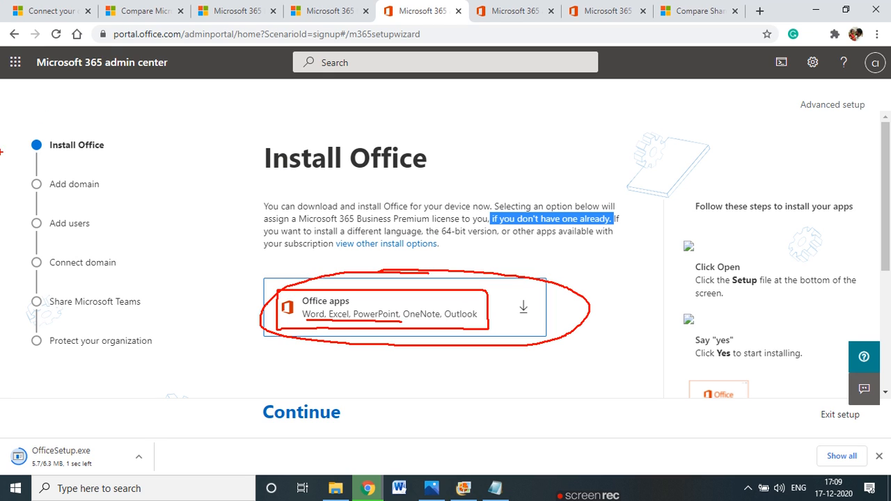
{"action": "left_click", "coordinate": [25, 491]}
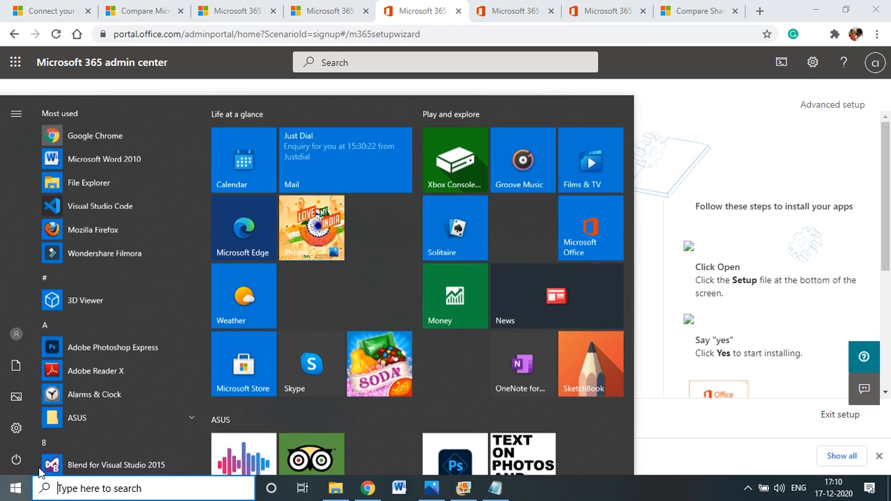
{"action": "left_click", "coordinate": [66, 488]}
{"action": "type", "text": "off"}
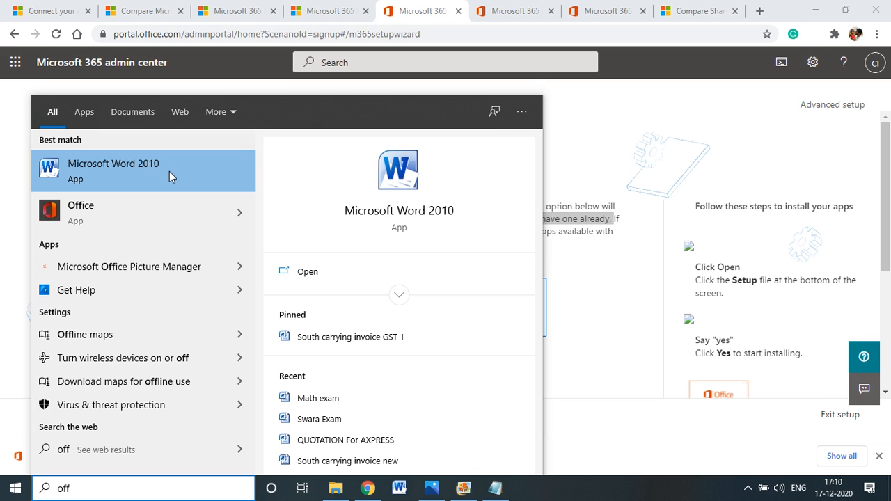
{"action": "left_click", "coordinate": [239, 223]}
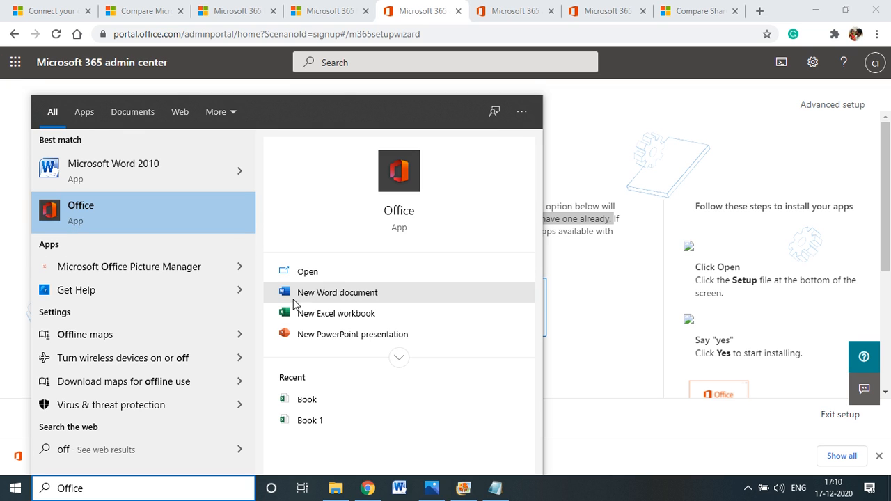
{"action": "left_click", "coordinate": [577, 106]}
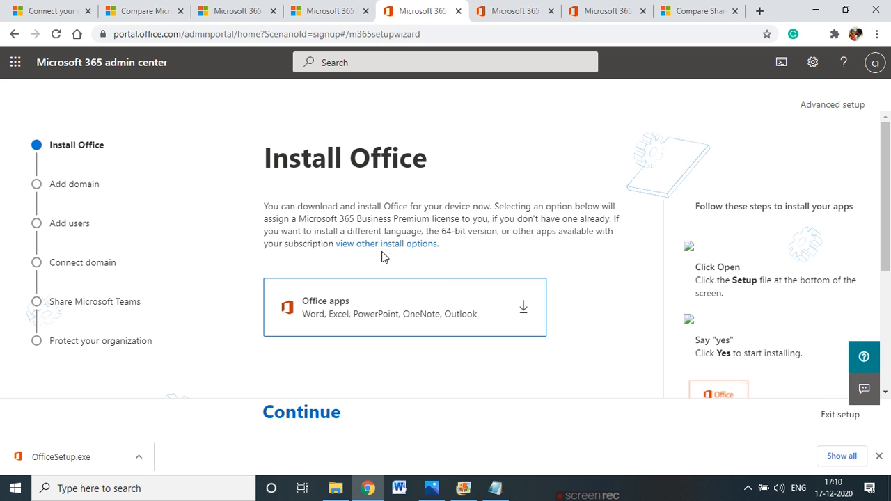
Continue to the Add domain step asking whether the organization has a domain
{"action": "scroll", "coordinate": [437, 355], "scroll_direction": "down", "scroll_amount": 2}
{"action": "scroll", "coordinate": [332, 412], "scroll_direction": "up", "scroll_amount": 2}
{"action": "left_click", "coordinate": [320, 417]}
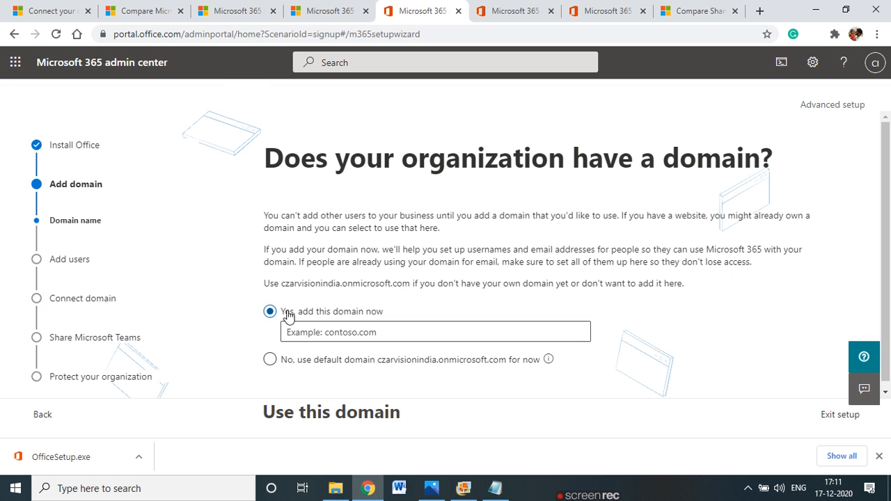
{"action": "left_click_drag", "start_coordinate": [339, 141], "coordinate": [744, 157]}
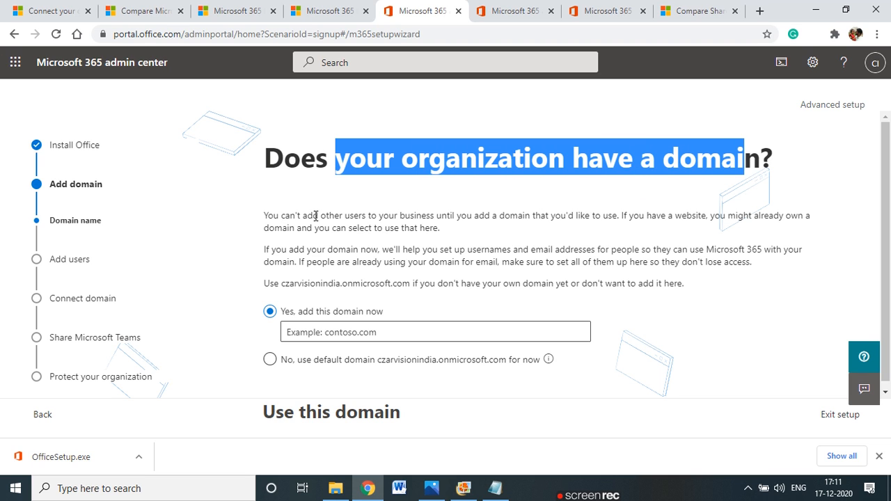
{"action": "left_click", "coordinate": [388, 217]}
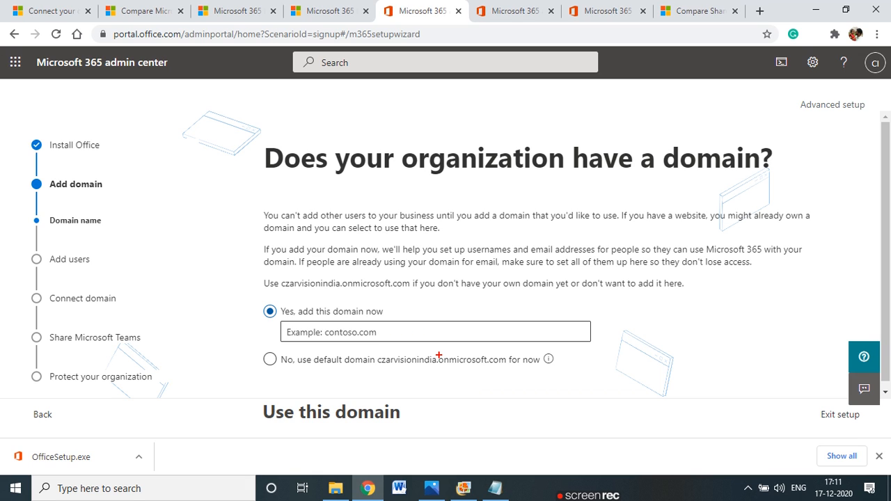
{"action": "mouse_move", "coordinate": [441, 352]}
{"action": "left_mouse_down"}
{"action": "mouse_move", "coordinate": [398, 352]}
{"action": "mouse_move", "coordinate": [507, 380]}
{"action": "mouse_move", "coordinate": [548, 357]}
{"action": "mouse_move", "coordinate": [400, 349]}
{"action": "left_mouse_up"}
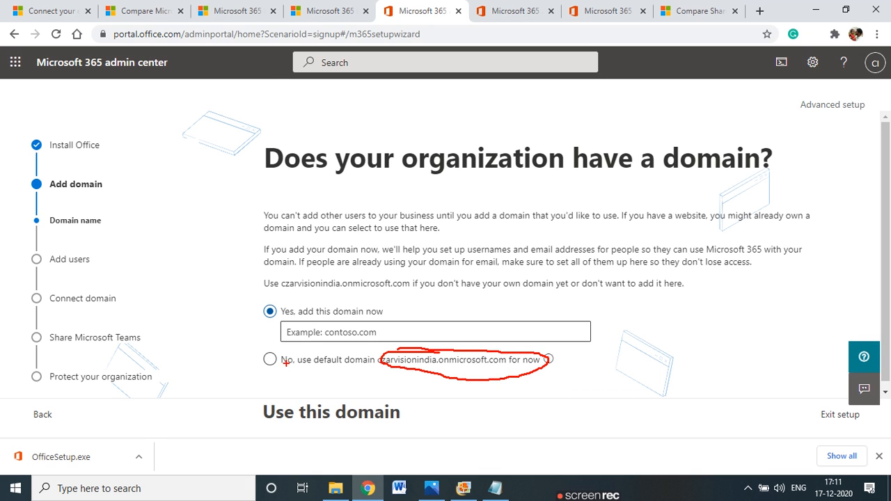
{"action": "key", "text": "Escape"}
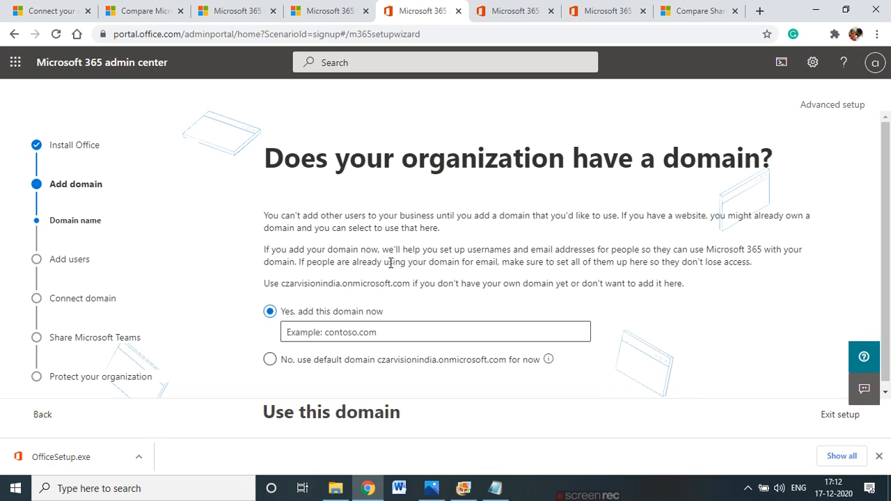
Keep the default onmicrosoft.com domain for now and advance to Add users
{"action": "left_click", "coordinate": [270, 360]}
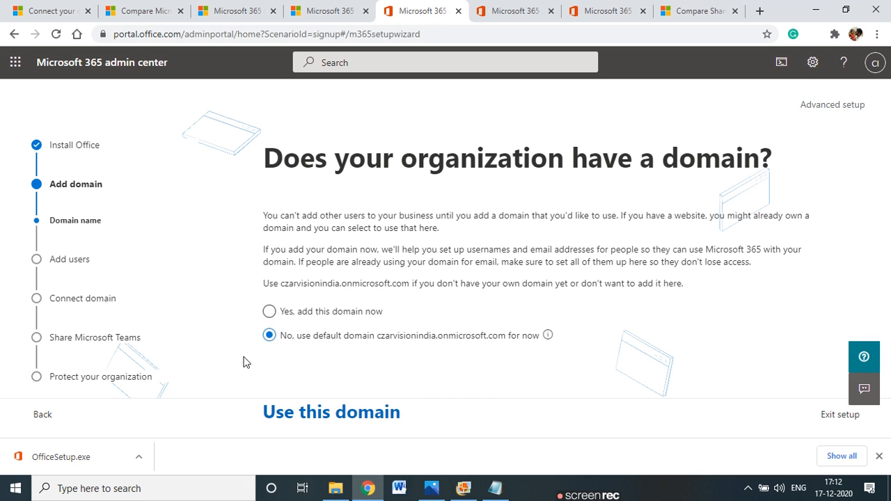
{"action": "left_click", "coordinate": [311, 420]}
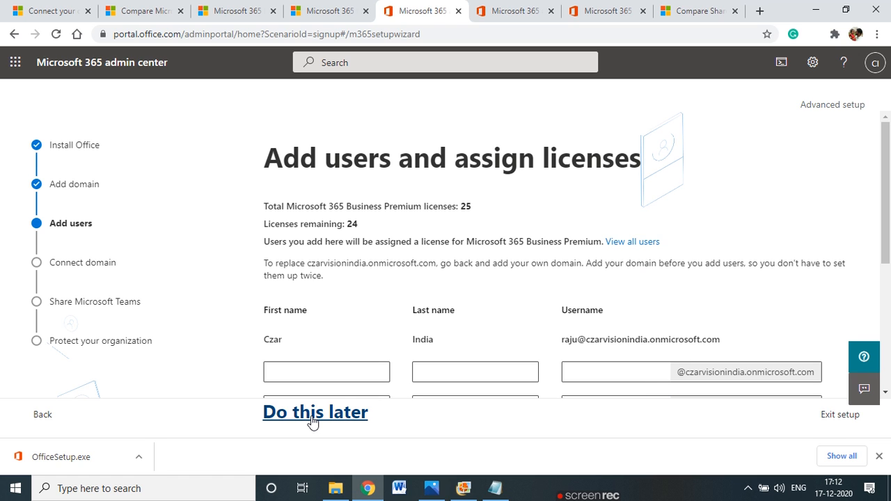
{"action": "scroll", "coordinate": [360, 313], "scroll_direction": "down", "scroll_amount": 3}
{"action": "scroll", "coordinate": [355, 319], "scroll_direction": "up", "scroll_amount": 2}
{"action": "scroll", "coordinate": [355, 318], "scroll_direction": "up", "scroll_amount": 1}
Dismiss the OfficeSetup.exe download bar and highlight the 25 Business Premium licenses line
{"action": "left_click_drag", "start_coordinate": [282, 206], "coordinate": [472, 208]}
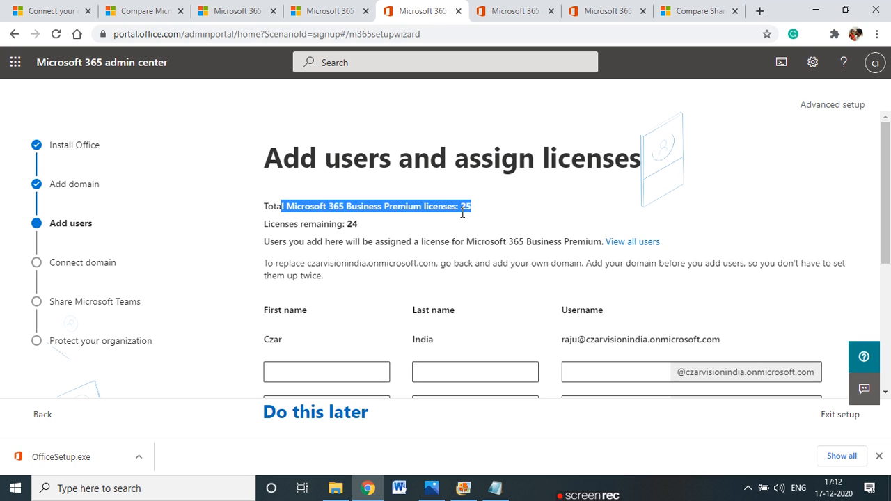
{"action": "left_click", "coordinate": [472, 208]}
{"action": "double_click", "coordinate": [470, 206]}
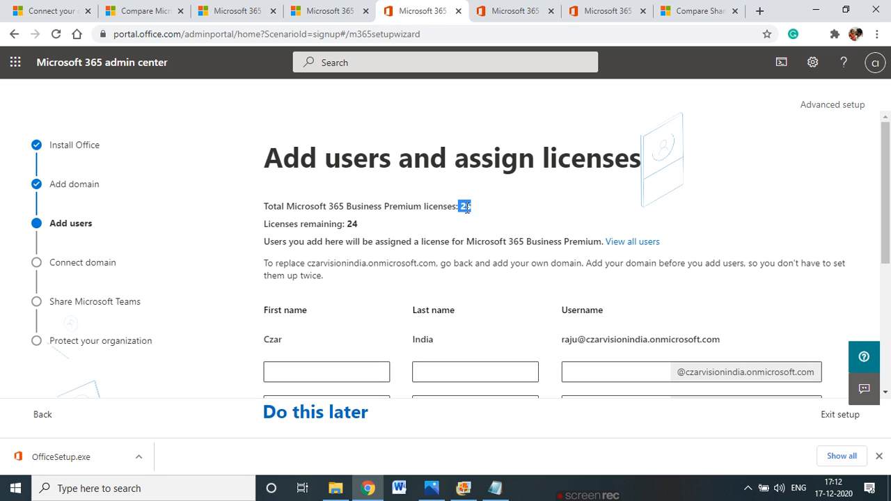
{"action": "left_click", "coordinate": [878, 456]}
{"action": "left_click", "coordinate": [351, 204]}
{"action": "left_click_drag", "start_coordinate": [276, 206], "coordinate": [473, 212]}
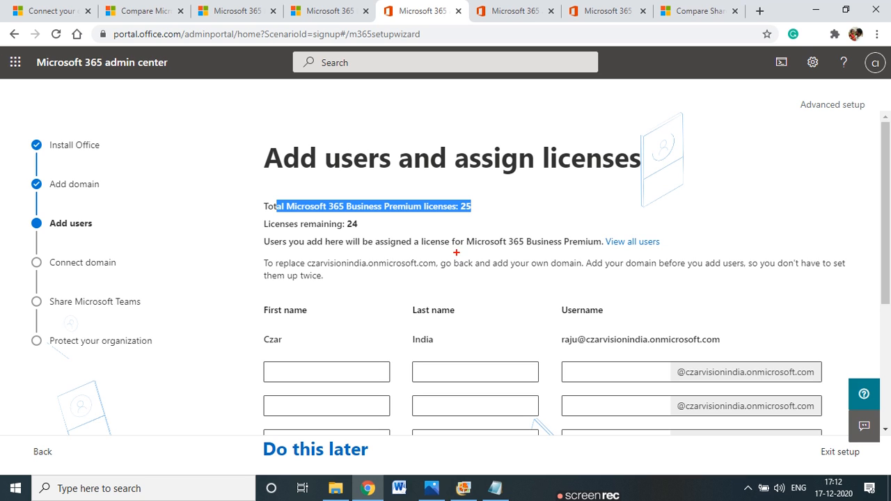
{"action": "mouse_move", "coordinate": [179, 134]}
{"action": "left_mouse_down"}
{"action": "mouse_move", "coordinate": [179, 92]}
{"action": "mouse_move", "coordinate": [212, 136]}
{"action": "mouse_move", "coordinate": [163, 136]}
{"action": "left_mouse_up"}
{"action": "left_click_drag", "start_coordinate": [213, 110], "coordinate": [261, 110]}
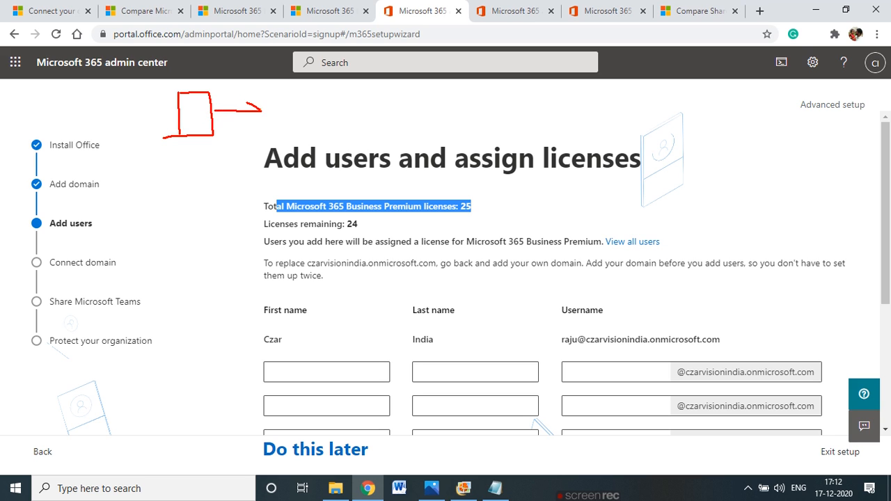
{"action": "mouse_move", "coordinate": [211, 136]}
{"action": "left_mouse_down"}
{"action": "mouse_move", "coordinate": [216, 175]}
{"action": "mouse_move", "coordinate": [162, 176]}
{"action": "mouse_move", "coordinate": [172, 175]}
{"action": "left_mouse_up"}
{"action": "mouse_move", "coordinate": [180, 135]}
{"action": "left_mouse_down"}
{"action": "mouse_move", "coordinate": [130, 132]}
{"action": "mouse_move", "coordinate": [146, 145]}
{"action": "left_mouse_up"}
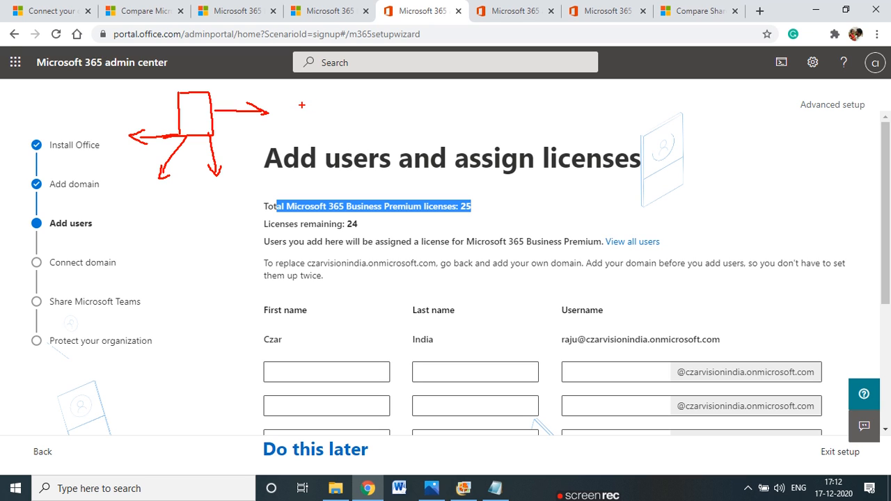
{"action": "left_click_drag", "start_coordinate": [294, 107], "coordinate": [309, 106]}
{"action": "left_click_drag", "start_coordinate": [158, 193], "coordinate": [156, 206]}
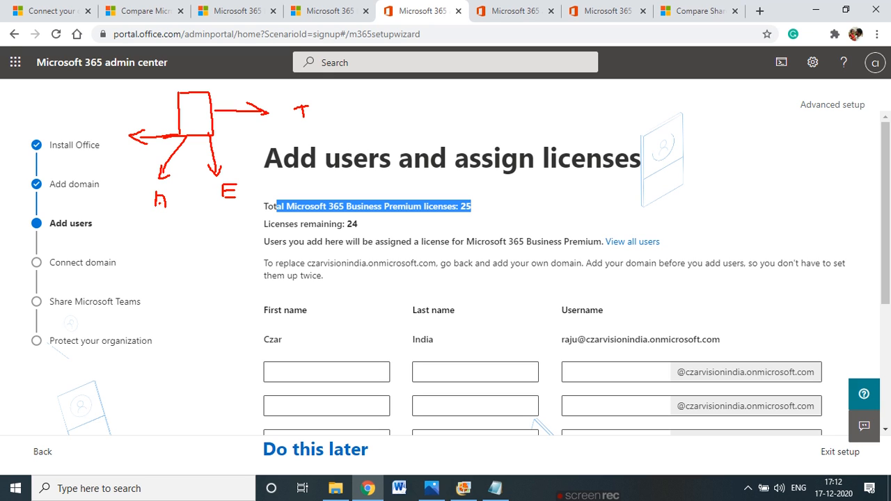
{"action": "mouse_move", "coordinate": [111, 116]}
{"action": "left_mouse_down"}
{"action": "mouse_move", "coordinate": [125, 115]}
{"action": "mouse_move", "coordinate": [110, 111]}
{"action": "left_mouse_up"}
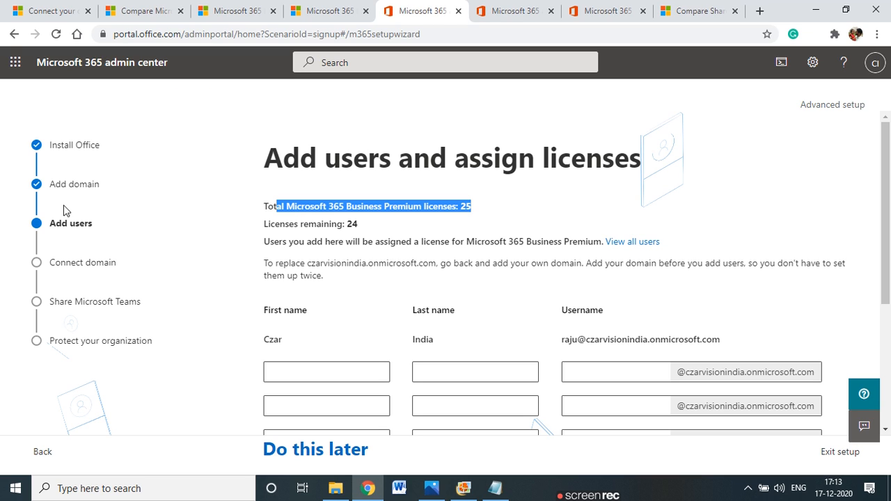
{"action": "left_click", "coordinate": [346, 235]}
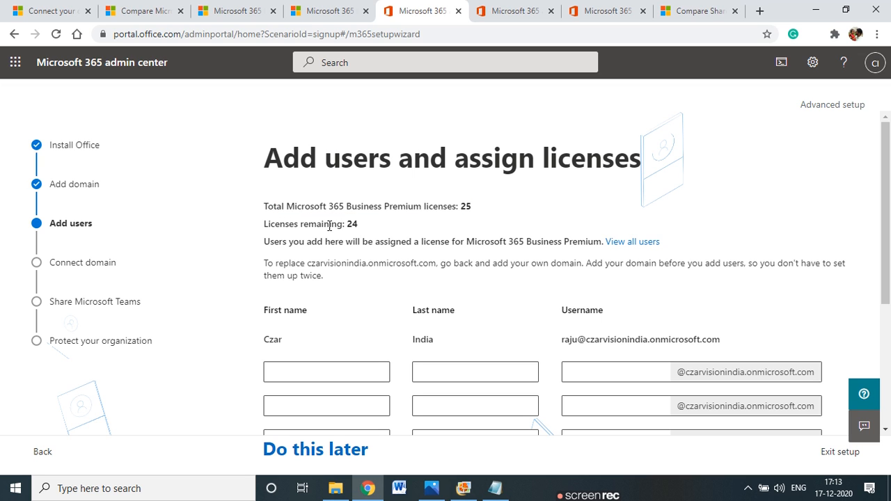
{"action": "left_click_drag", "start_coordinate": [362, 227], "coordinate": [336, 226]}
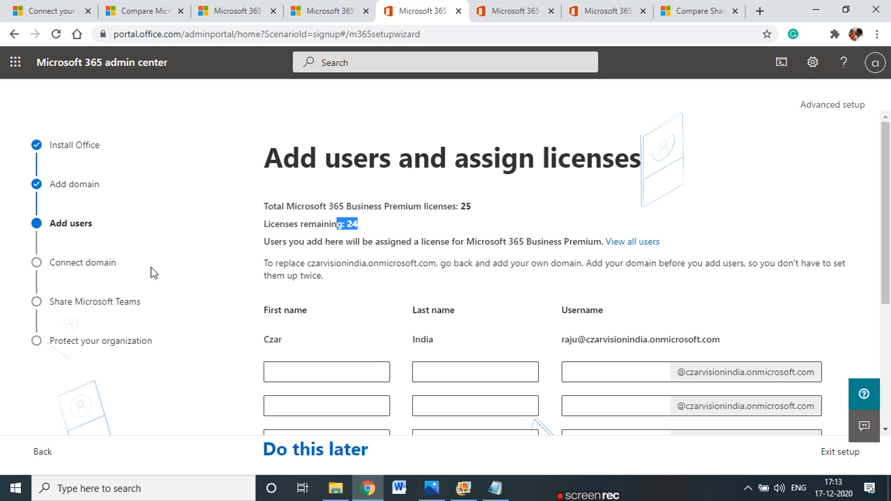
{"action": "left_click_drag", "start_coordinate": [700, 341], "coordinate": [546, 346]}
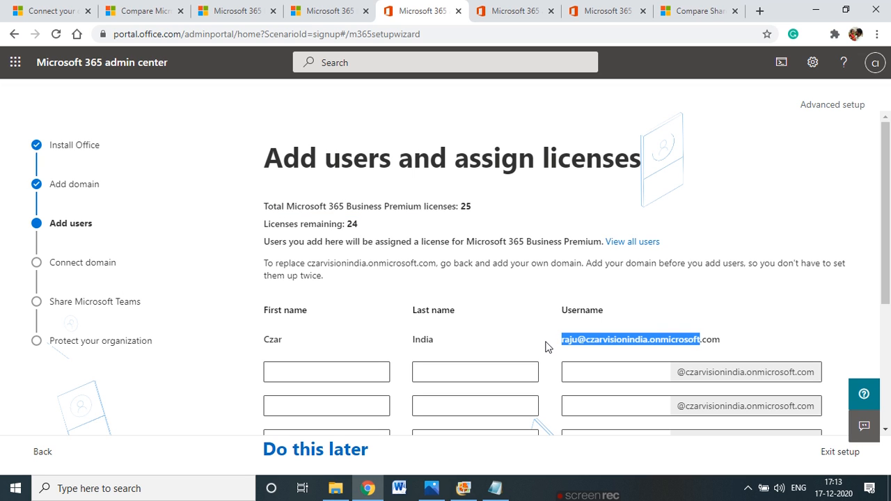
{"action": "left_click", "coordinate": [331, 11]}
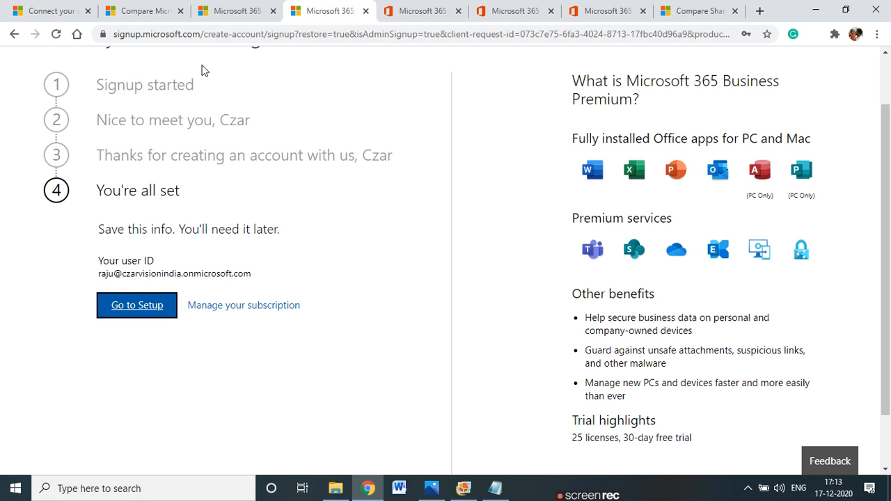
{"action": "scroll", "coordinate": [155, 153], "scroll_direction": "up", "scroll_amount": 2}
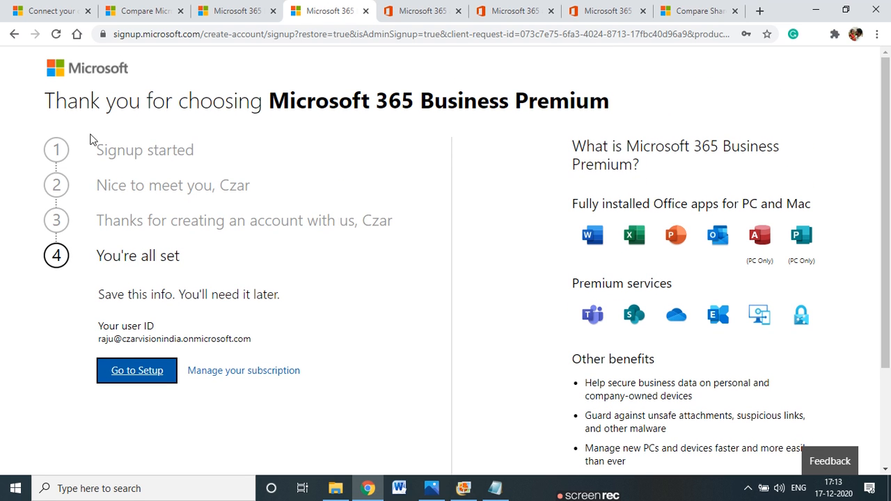
{"action": "left_click", "coordinate": [445, 9]}
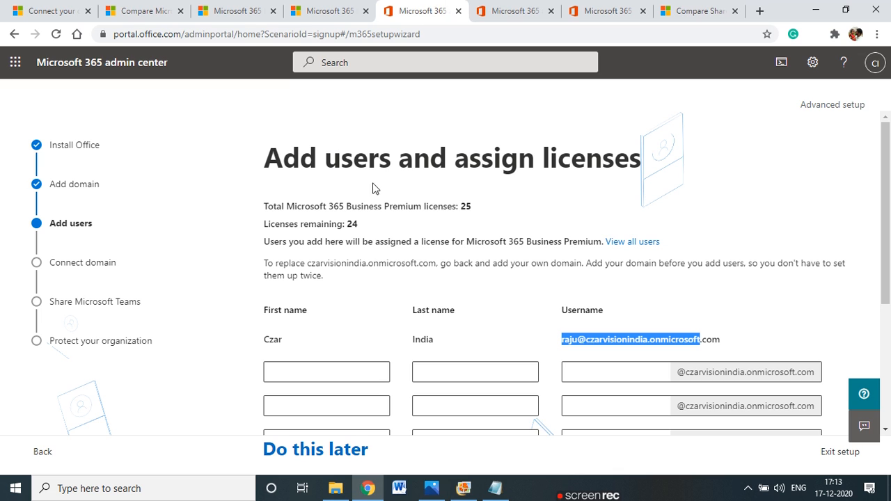
{"action": "scroll", "coordinate": [632, 324], "scroll_direction": "down", "scroll_amount": 1}
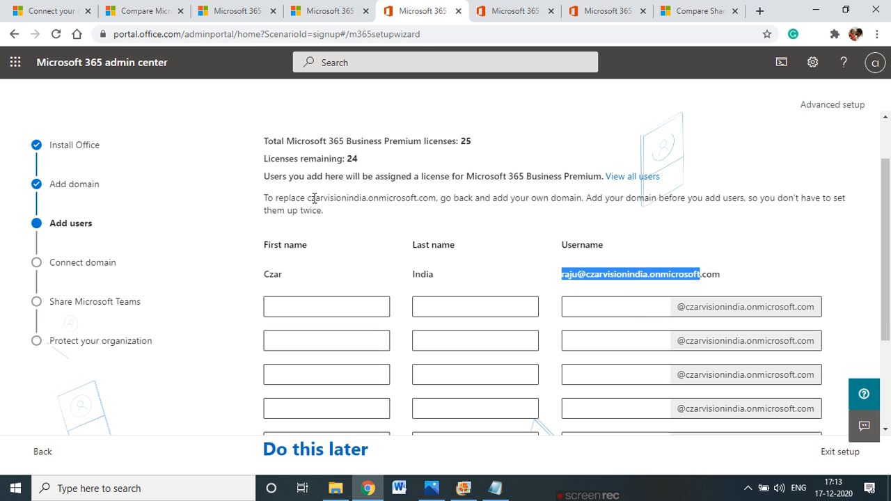
{"action": "left_click", "coordinate": [353, 160]}
{"action": "double_click", "coordinate": [354, 160]}
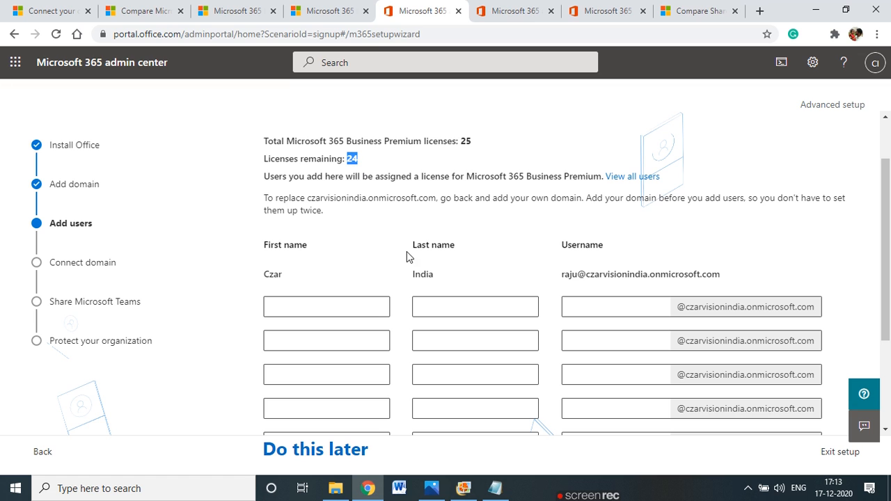
Enter the first new user's first name, last name and username
{"action": "left_click", "coordinate": [354, 309]}
{"action": "scroll", "coordinate": [392, 298], "scroll_direction": "down", "scroll_amount": 1}
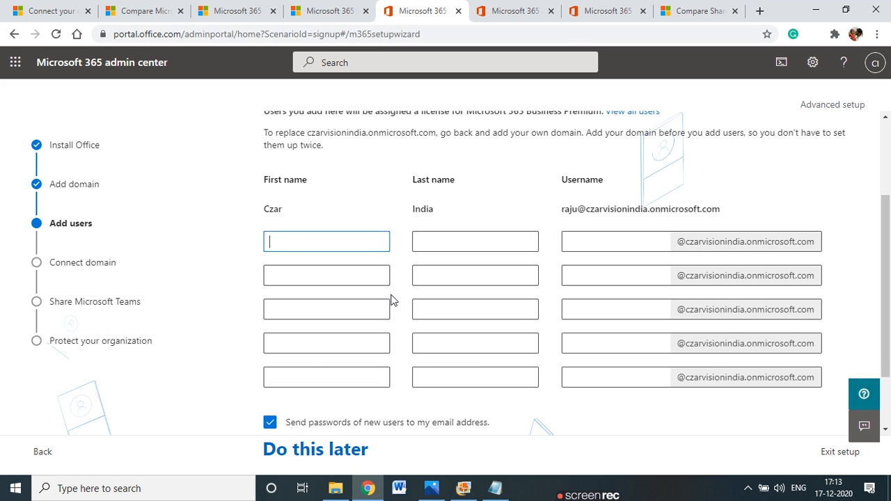
{"action": "key", "text": "Tab"}
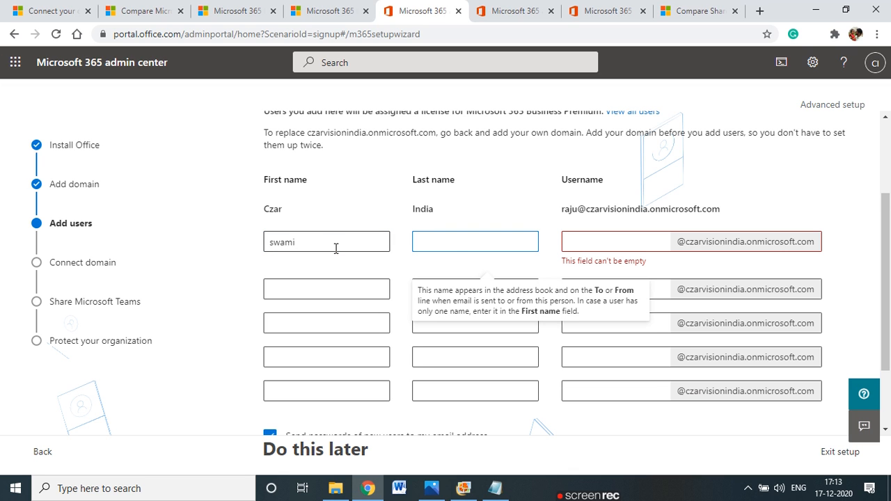
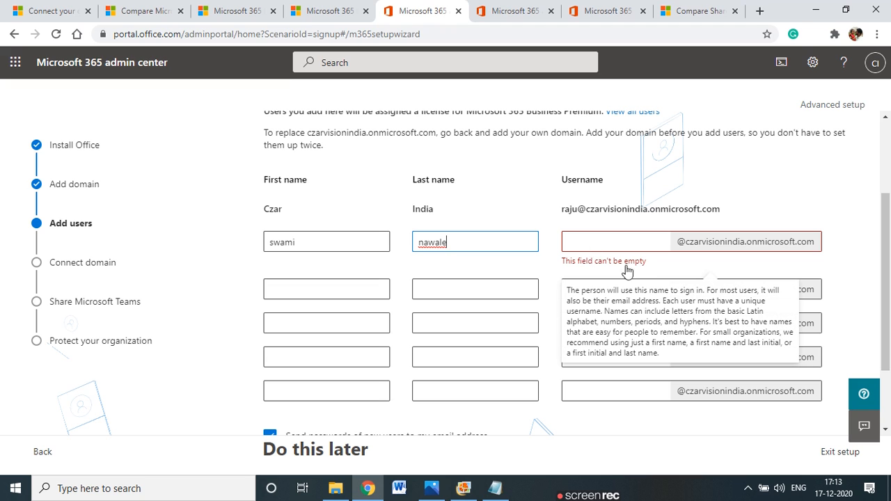
{"action": "left_click", "coordinate": [588, 243]}
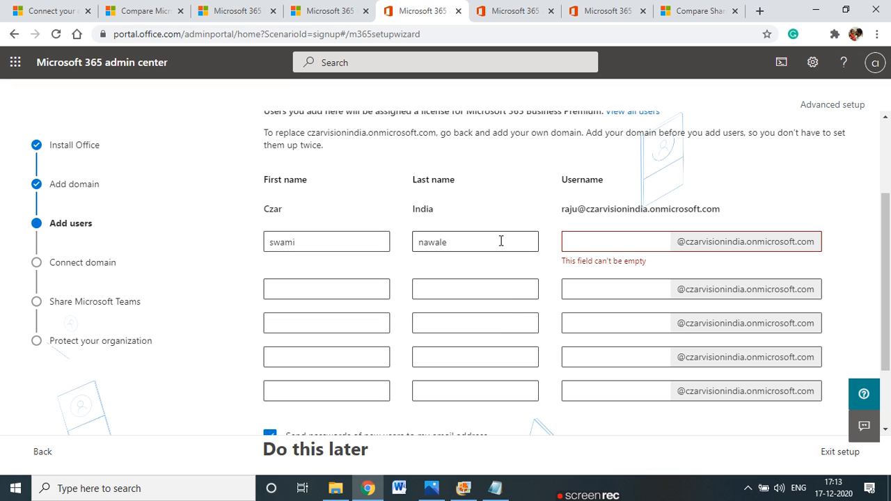
{"action": "type", "text": "swami"}
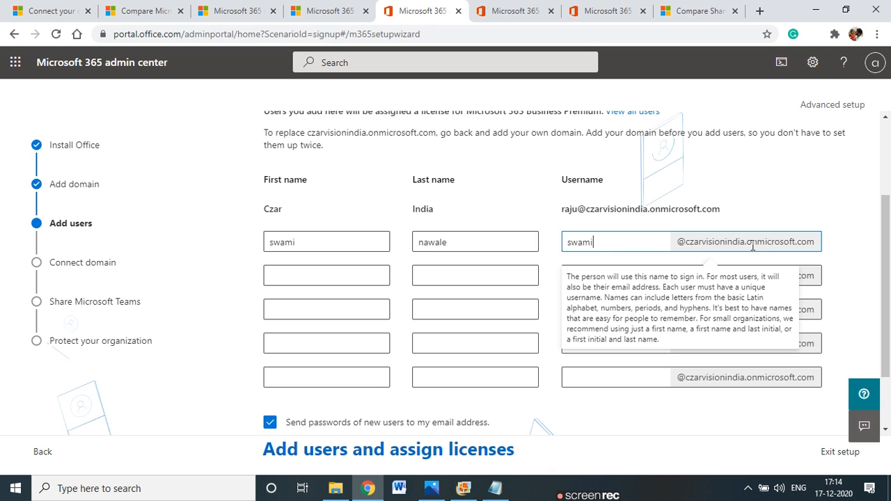
Enter the second new user's first name and move to the last-name field
{"action": "left_click", "coordinate": [312, 279]}
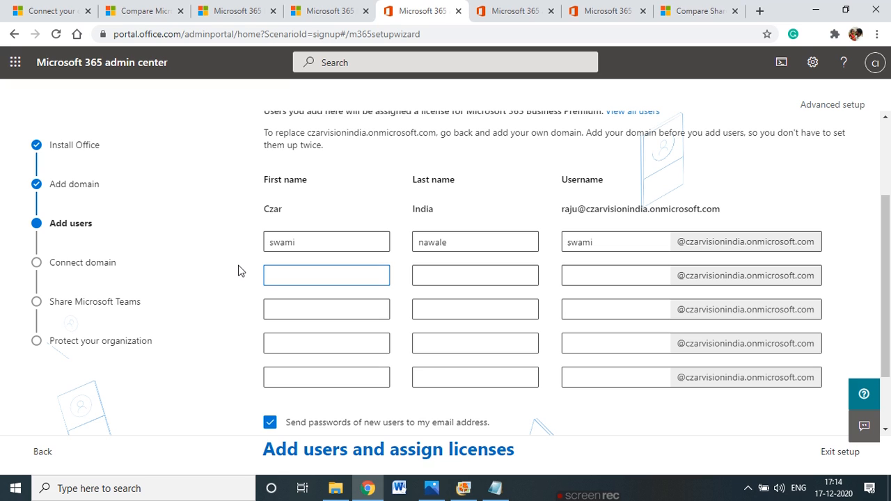
{"action": "key", "text": "Tab"}
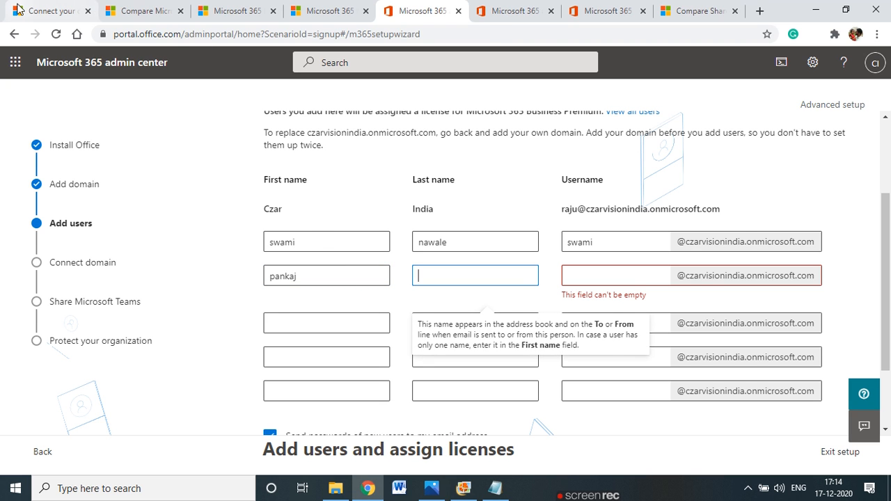
{"action": "left_click", "coordinate": [42, 10]}
Cycle through the plan comparison and signup tabs, then return to the Add users form
{"action": "left_click", "coordinate": [139, 10]}
{"action": "left_click", "coordinate": [236, 8]}
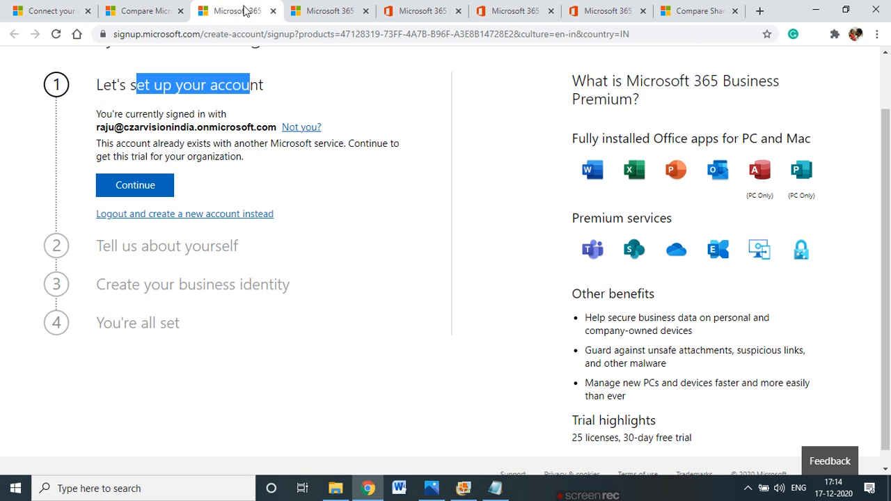
{"action": "left_click", "coordinate": [411, 10]}
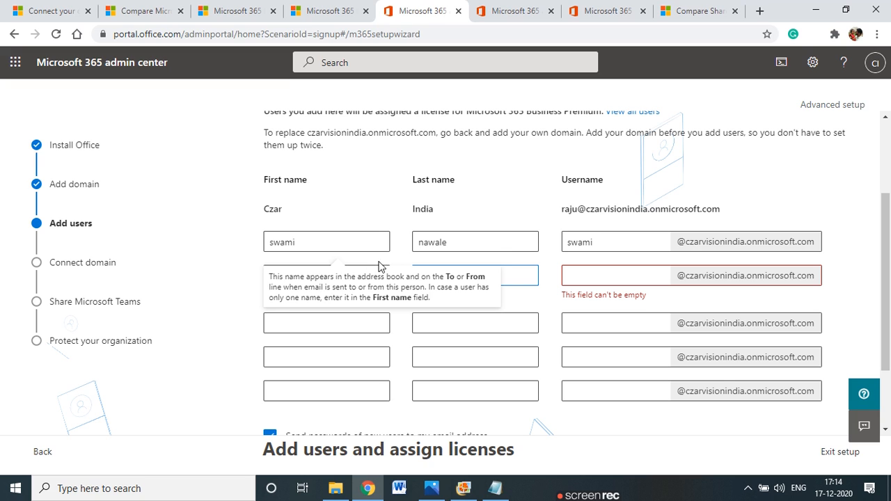
Enter the second user's last name and the third user's first and last names
{"action": "left_click", "coordinate": [438, 275]}
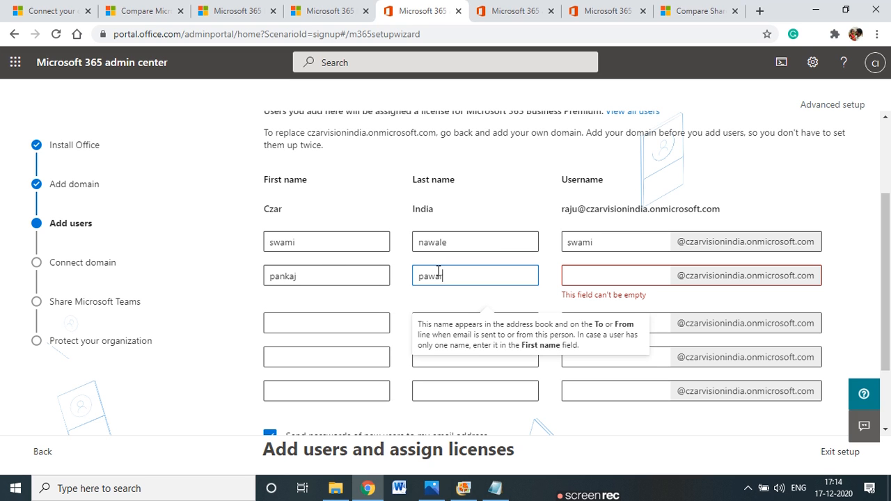
{"action": "left_click", "coordinate": [345, 322]}
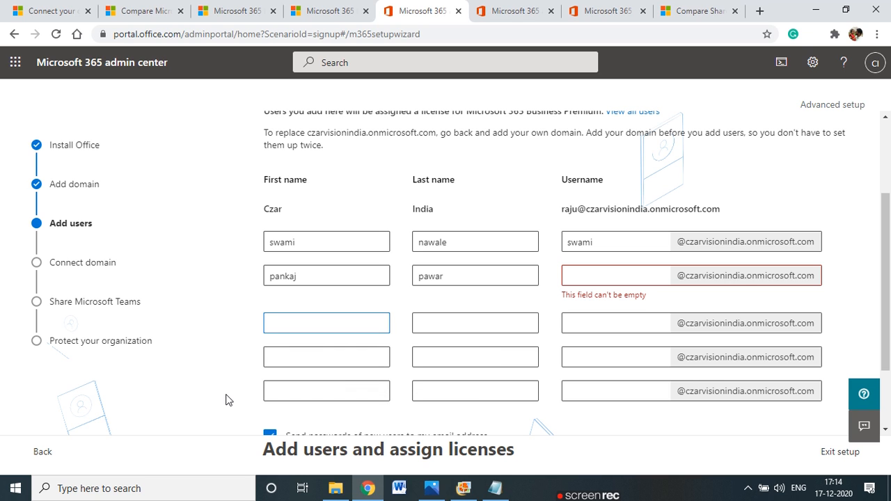
{"action": "key", "text": "Tab"}
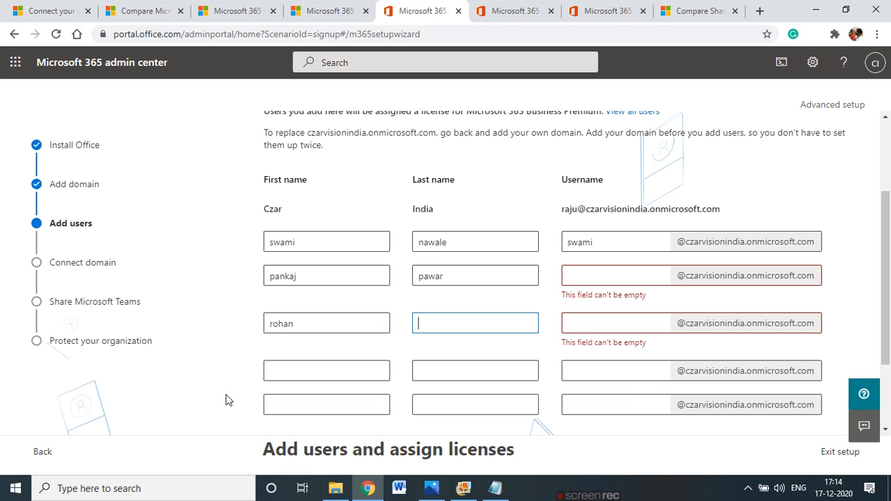
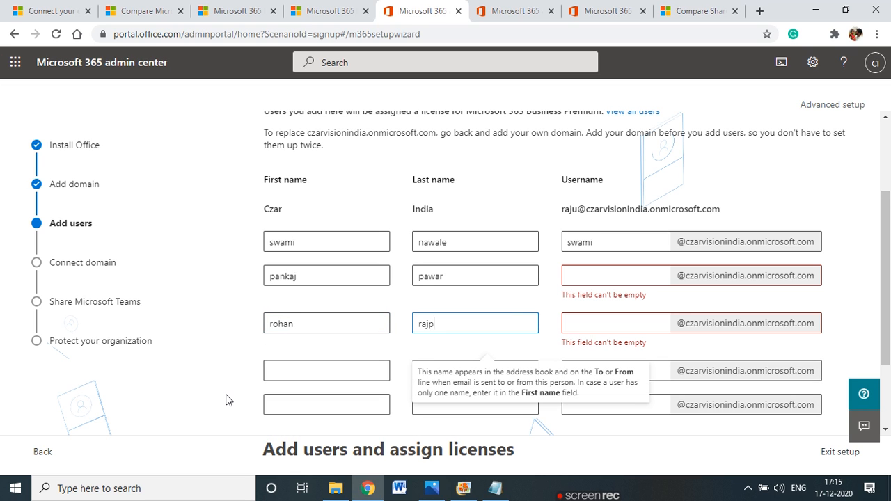
Enter the fourth and fifth users' first and last names
{"action": "left_click", "coordinate": [292, 371]}
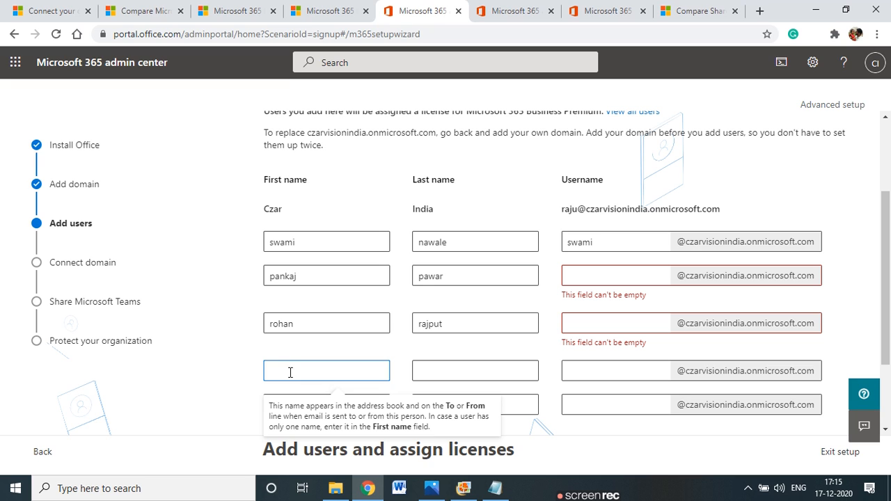
{"action": "key", "text": "Tab"}
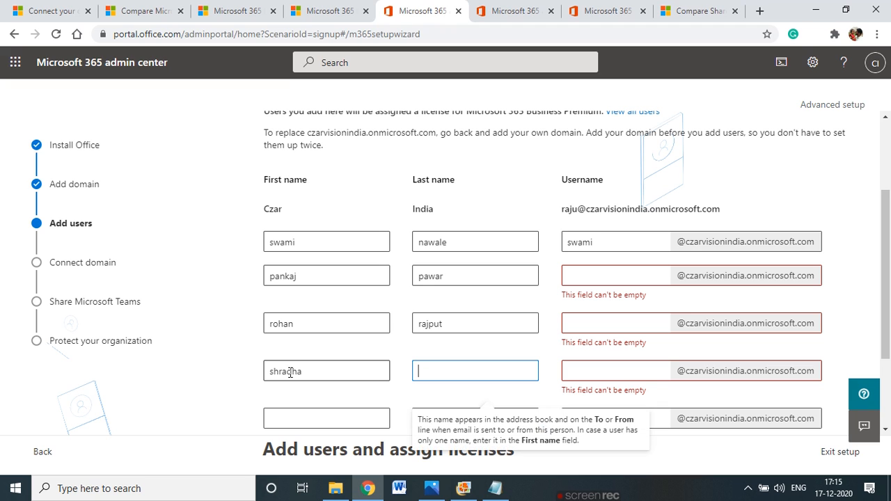
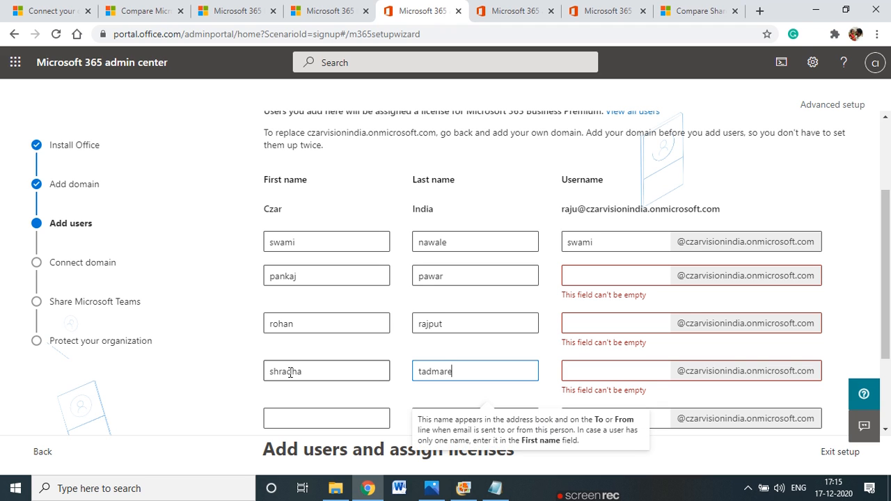
{"action": "left_click", "coordinate": [293, 423]}
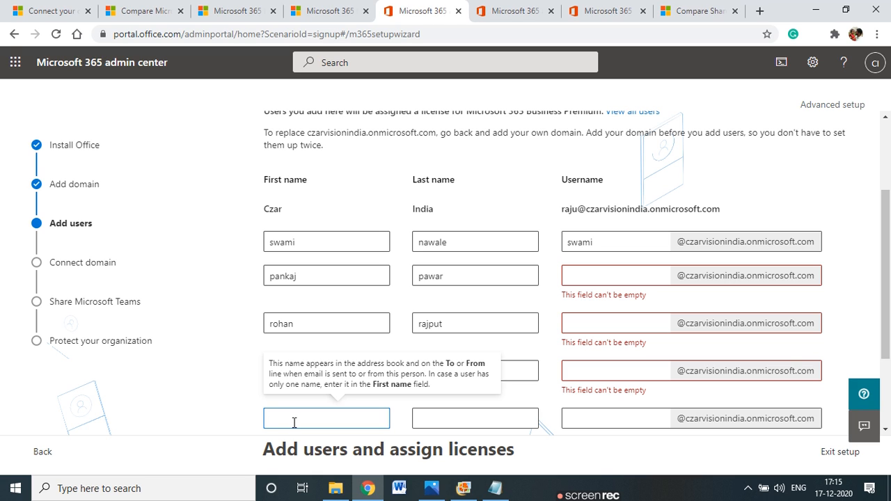
{"action": "type", "text": "rupali"}
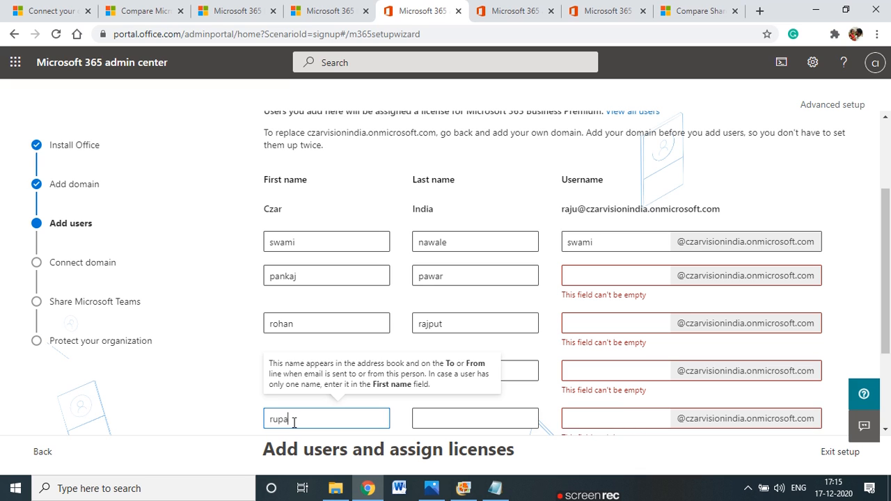
{"action": "key", "text": "Tab"}
{"action": "type", "text": "s"}
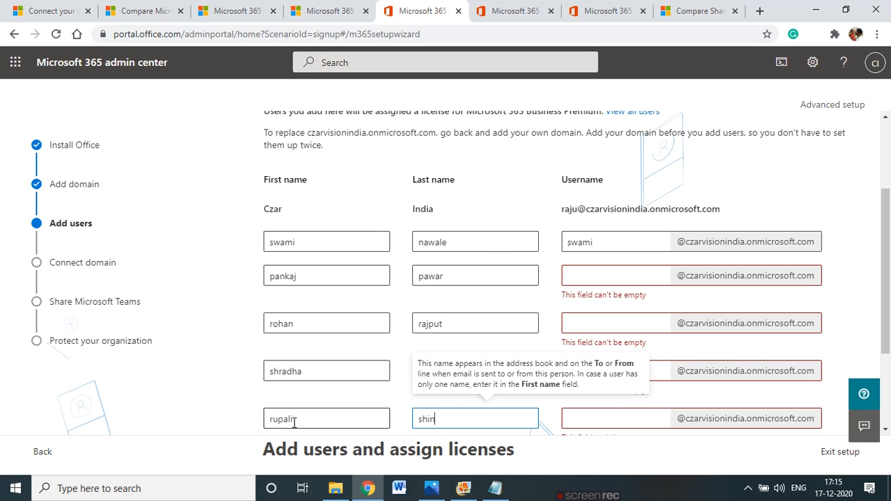
{"action": "left_click", "coordinate": [168, 214]}
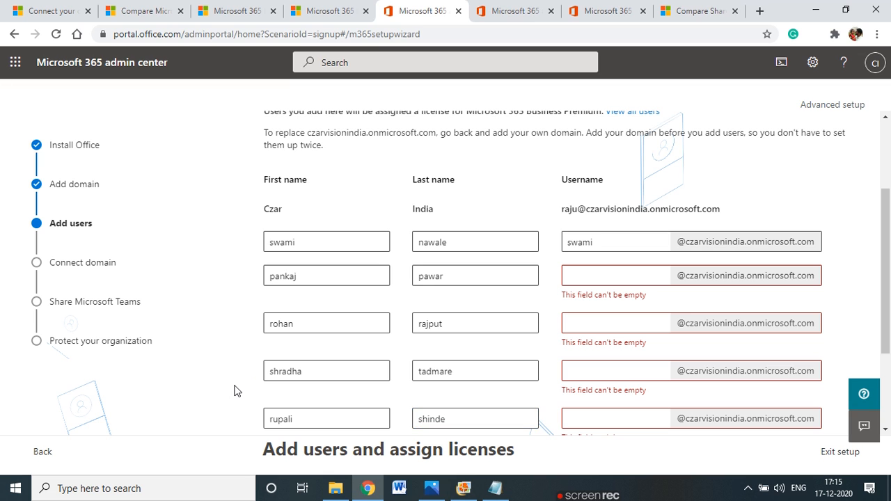
{"action": "scroll", "coordinate": [234, 390], "scroll_direction": "down", "scroll_amount": 1}
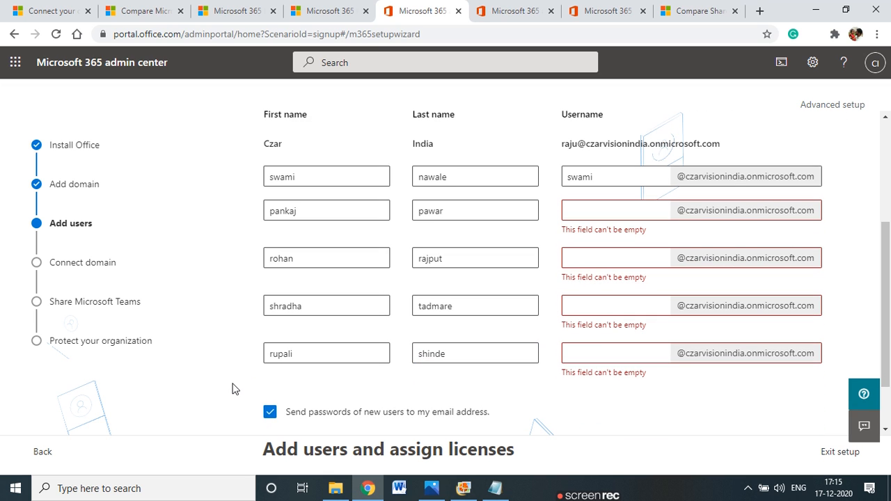
{"action": "scroll", "coordinate": [234, 389], "scroll_direction": "down", "scroll_amount": 1}
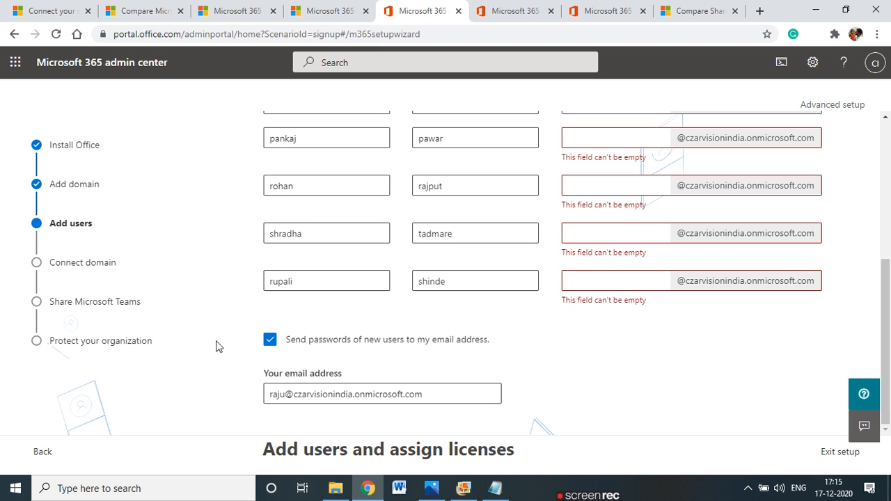
{"action": "scroll", "coordinate": [354, 351], "scroll_direction": "up", "scroll_amount": 4}
{"action": "scroll", "coordinate": [258, 360], "scroll_direction": "down", "scroll_amount": 2}
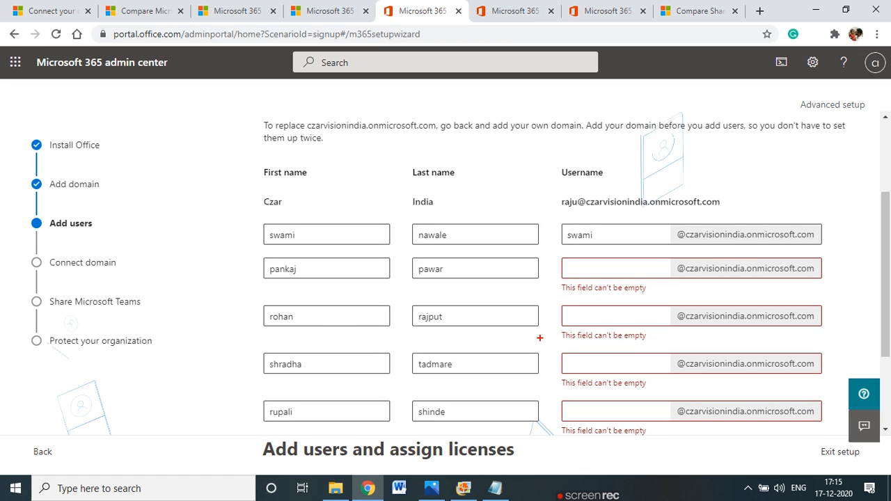
{"action": "mouse_move", "coordinate": [565, 219]}
{"action": "left_mouse_down"}
{"action": "mouse_move", "coordinate": [266, 223]}
{"action": "mouse_move", "coordinate": [240, 401]}
{"action": "mouse_move", "coordinate": [574, 451]}
{"action": "mouse_move", "coordinate": [819, 388]}
{"action": "mouse_move", "coordinate": [759, 242]}
{"action": "mouse_move", "coordinate": [531, 216]}
{"action": "left_mouse_up"}
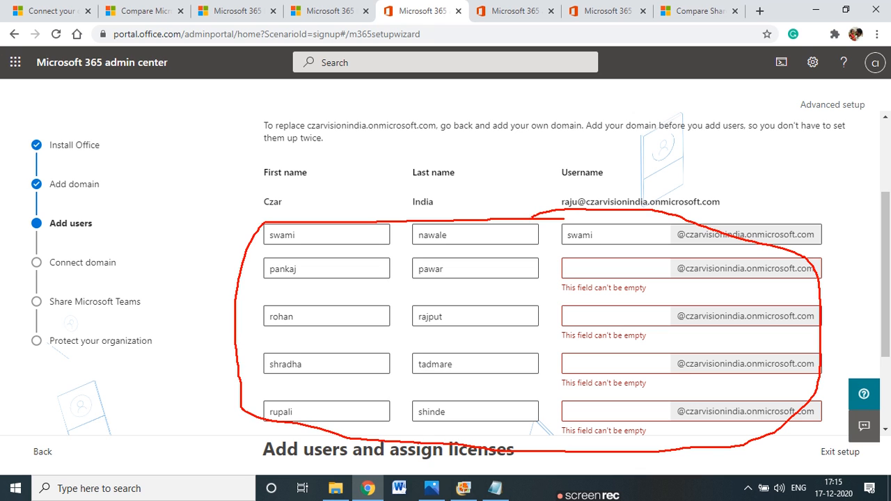
{"action": "mouse_move", "coordinate": [693, 241]}
{"action": "left_mouse_down"}
{"action": "mouse_move", "coordinate": [744, 236]}
{"action": "mouse_move", "coordinate": [680, 237]}
{"action": "left_mouse_up"}
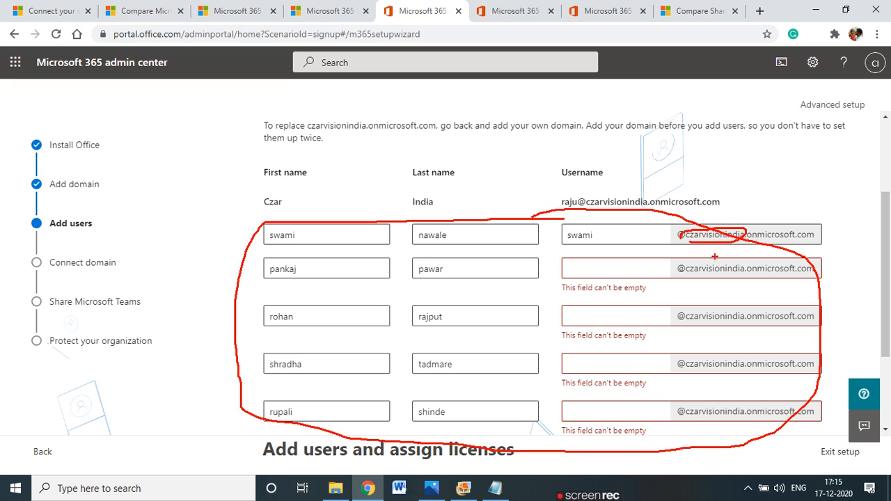
{"action": "mouse_move", "coordinate": [732, 268]}
{"action": "left_mouse_down"}
{"action": "mouse_move", "coordinate": [713, 274]}
{"action": "mouse_move", "coordinate": [698, 263]}
{"action": "left_mouse_up"}
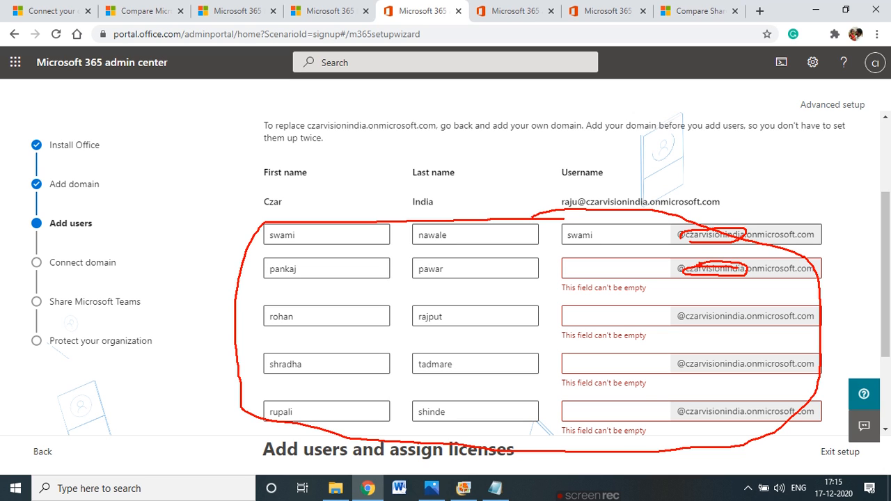
{"action": "key", "text": "Escape"}
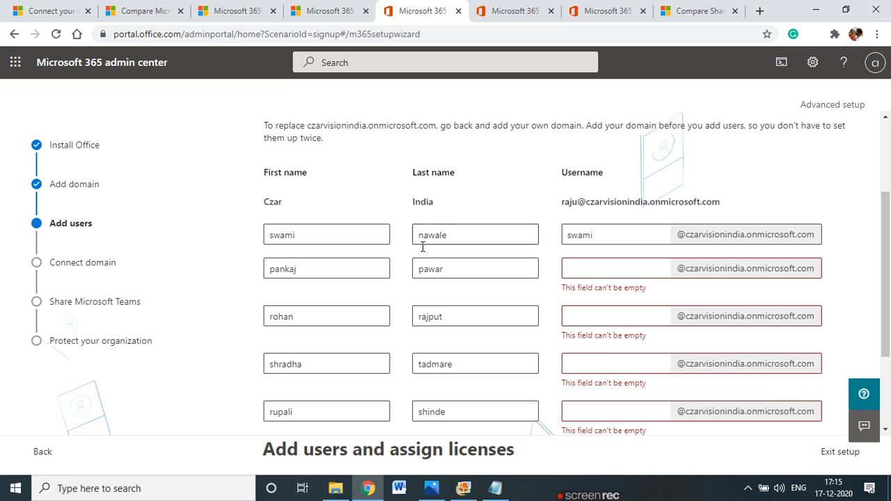
{"action": "scroll", "coordinate": [444, 307], "scroll_direction": "down", "scroll_amount": 2}
{"action": "scroll", "coordinate": [444, 310], "scroll_direction": "up", "scroll_amount": 3}
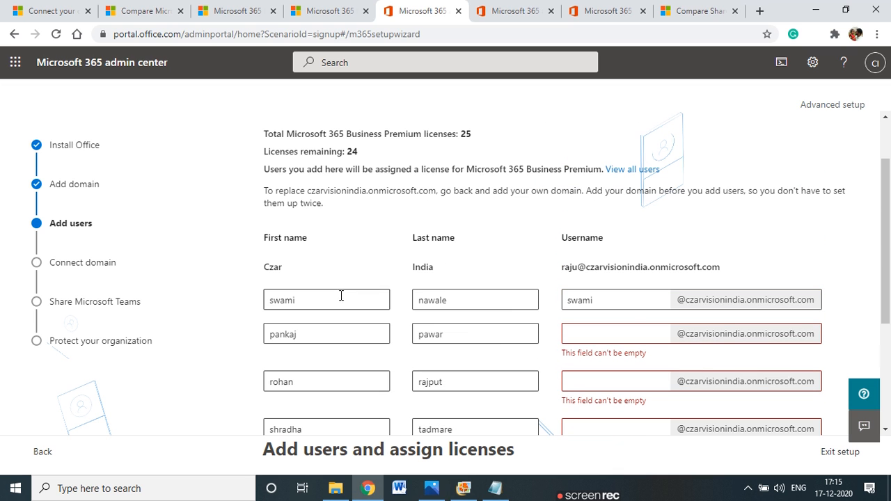
{"action": "scroll", "coordinate": [487, 369], "scroll_direction": "down", "scroll_amount": 3}
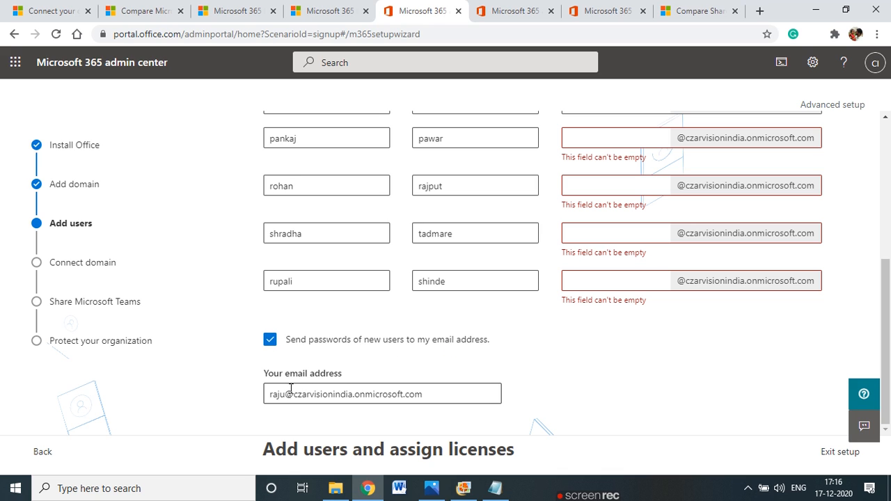
{"action": "left_click_drag", "start_coordinate": [273, 394], "coordinate": [433, 397]}
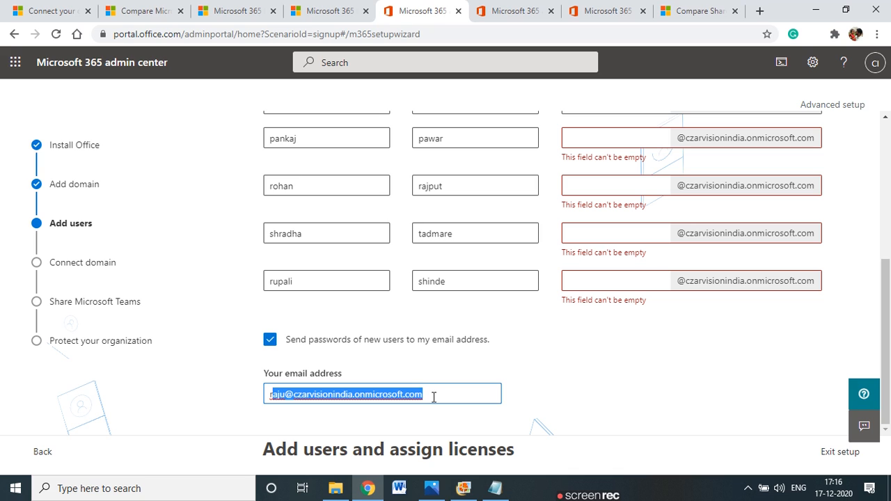
{"action": "left_click", "coordinate": [433, 397]}
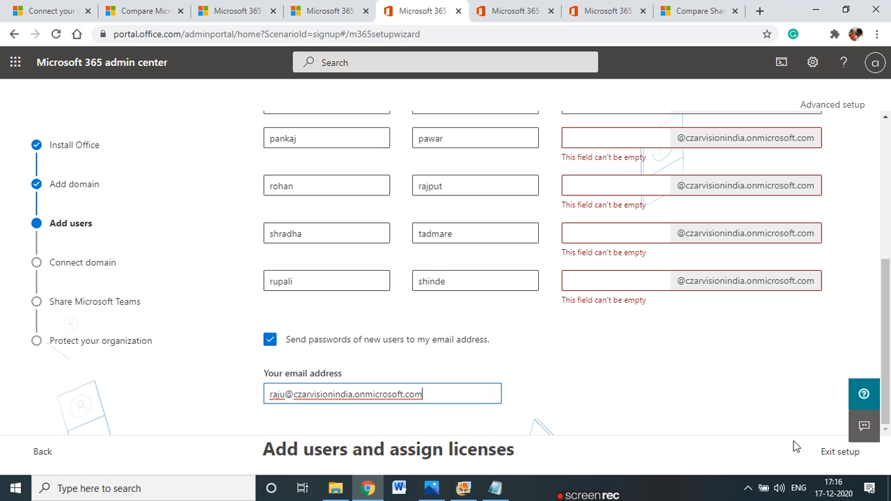
{"action": "left_click_drag", "start_coordinate": [886, 343], "coordinate": [882, 448]}
{"action": "scroll", "coordinate": [348, 270], "scroll_direction": "up", "scroll_amount": 4}
{"action": "scroll", "coordinate": [343, 255], "scroll_direction": "down", "scroll_amount": 4}
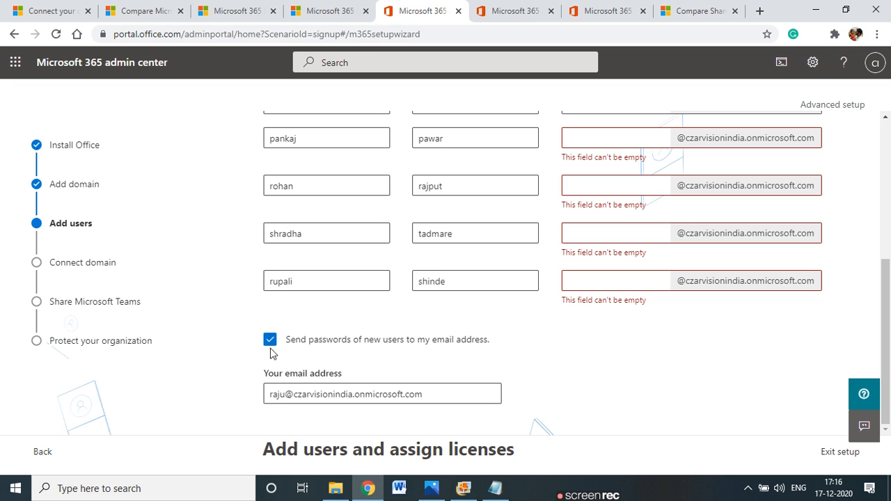
{"action": "scroll", "coordinate": [272, 378], "scroll_direction": "up", "scroll_amount": 1}
{"action": "left_click", "coordinate": [269, 396]}
{"action": "scroll", "coordinate": [363, 376], "scroll_direction": "down", "scroll_amount": 1}
{"action": "scroll", "coordinate": [348, 438], "scroll_direction": "up", "scroll_amount": 4}
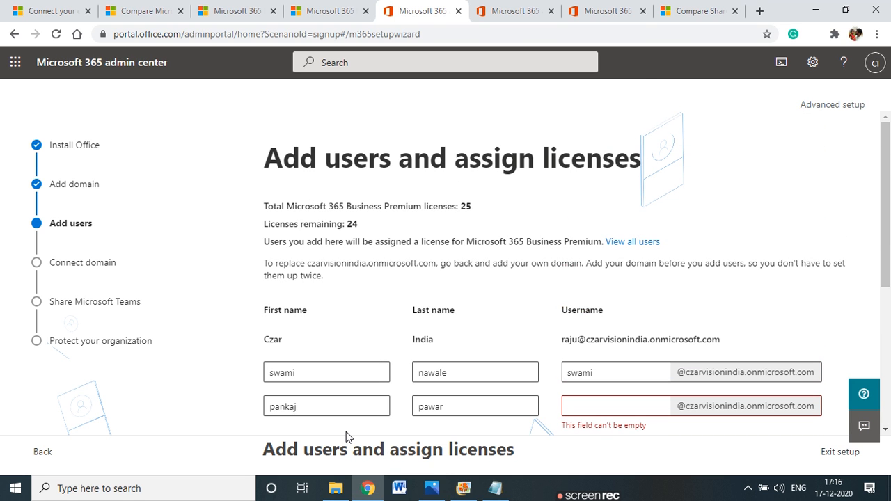
{"action": "scroll", "coordinate": [345, 432], "scroll_direction": "down", "scroll_amount": 4}
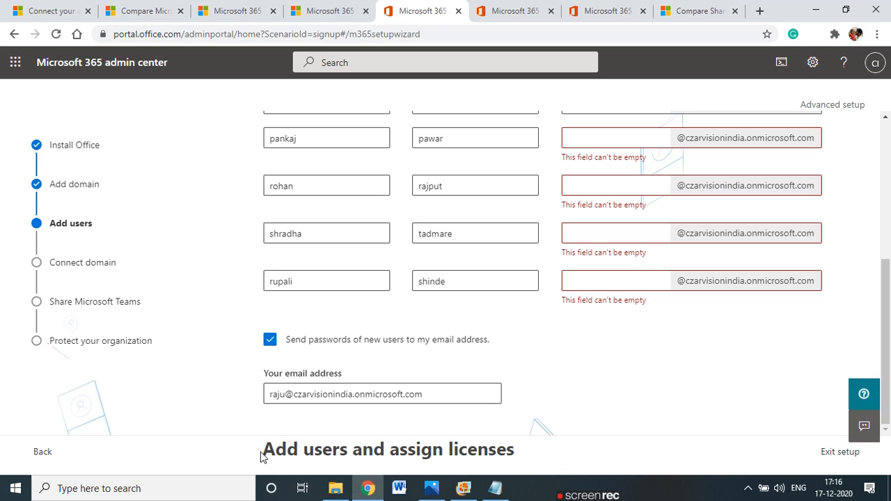
Exit the setup wizard and dismiss the leave-reason feedback dialog to reach the Home dashboard
{"action": "left_click", "coordinate": [841, 451]}
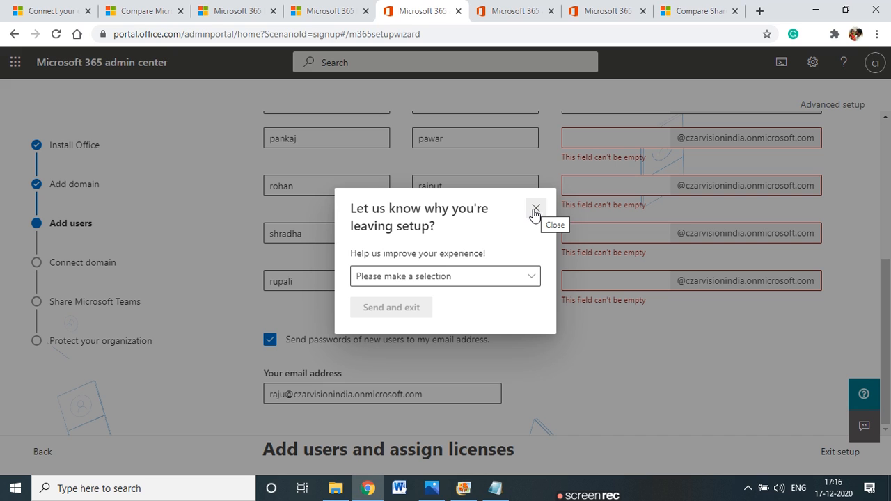
{"action": "left_click", "coordinate": [530, 278]}
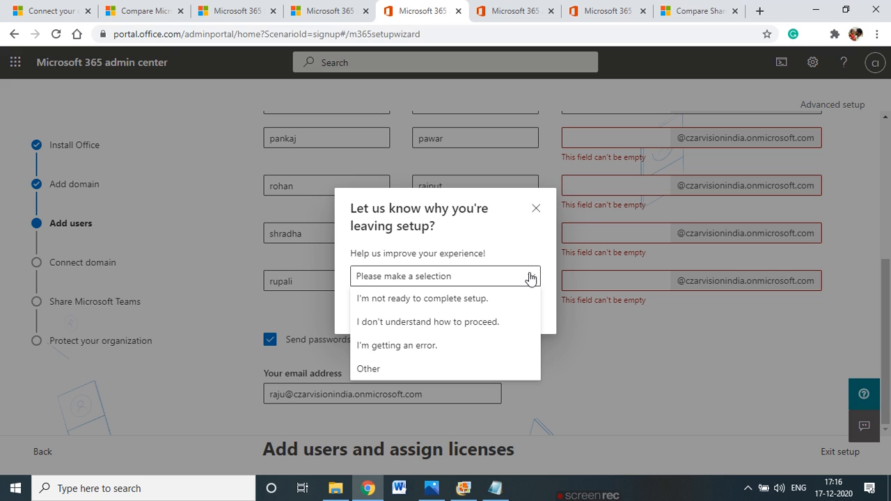
{"action": "left_click", "coordinate": [536, 208]}
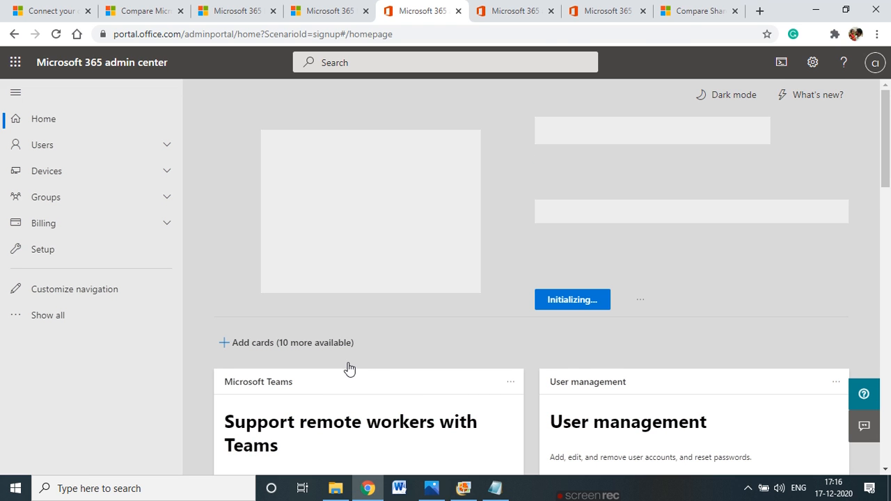
Check Teams setup status for new users from the Teams card, showing the admin's setup as Complete
{"action": "scroll", "coordinate": [349, 367], "scroll_direction": "down", "scroll_amount": 3}
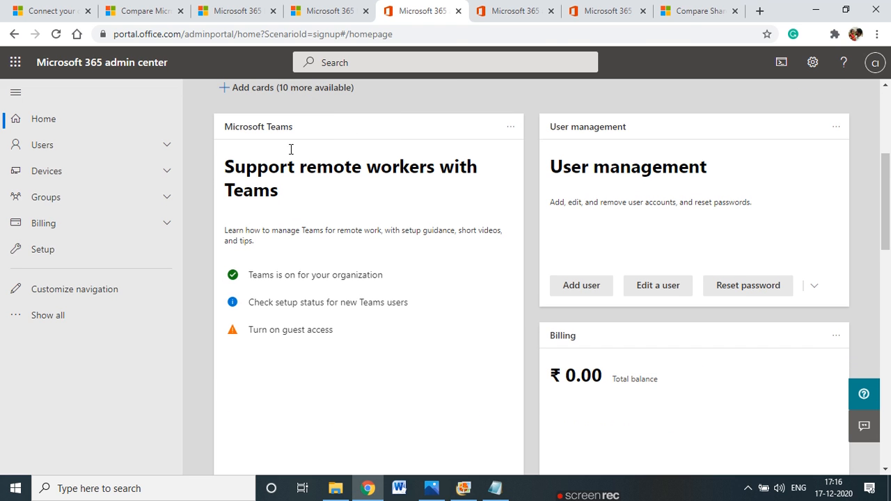
{"action": "left_click", "coordinate": [281, 303]}
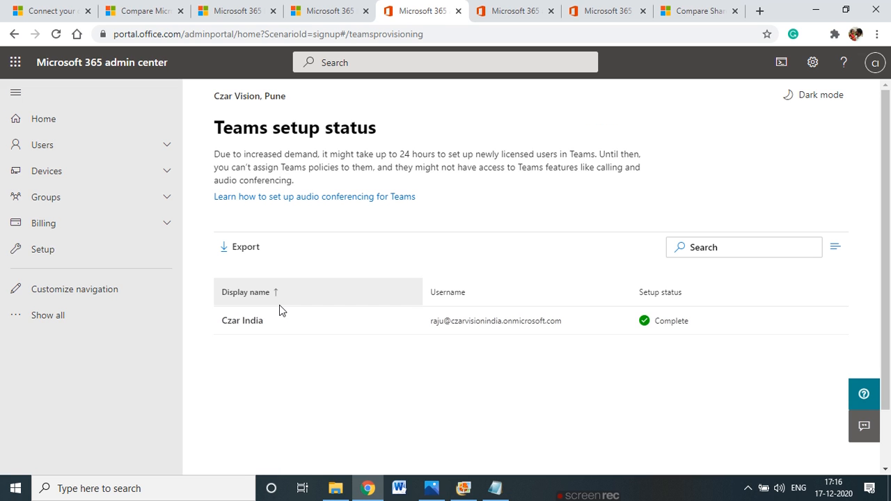
{"action": "scroll", "coordinate": [281, 310], "scroll_direction": "down", "scroll_amount": 1}
{"action": "scroll", "coordinate": [281, 310], "scroll_direction": "up", "scroll_amount": 1}
{"action": "scroll", "coordinate": [281, 311], "scroll_direction": "down", "scroll_amount": 1}
{"action": "scroll", "coordinate": [281, 311], "scroll_direction": "up", "scroll_amount": 1}
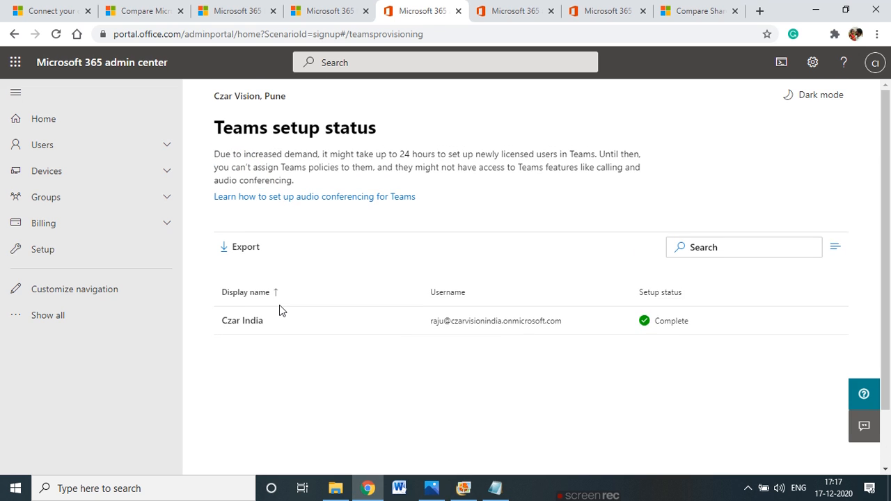
Open Users > Active users, listing only the admin account with a Business Premium licence
{"action": "left_click", "coordinate": [151, 147]}
{"action": "left_click", "coordinate": [64, 171]}
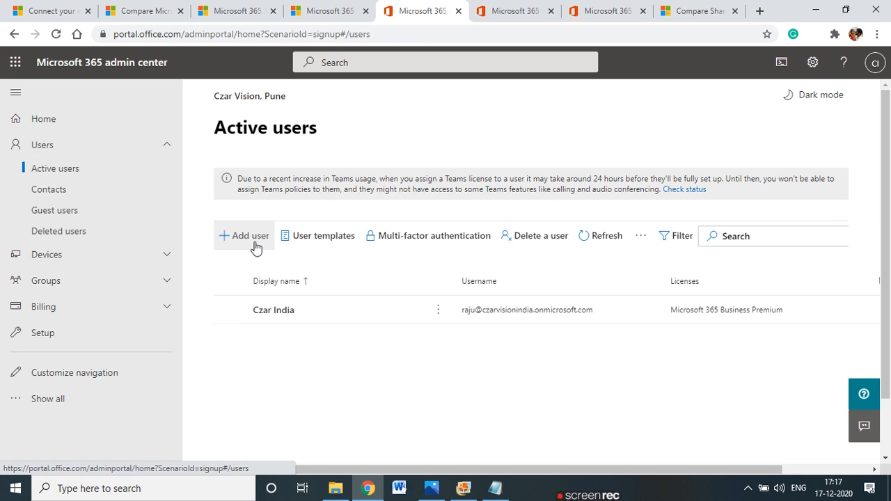
{"action": "scroll", "coordinate": [331, 340], "scroll_direction": "down", "scroll_amount": 1}
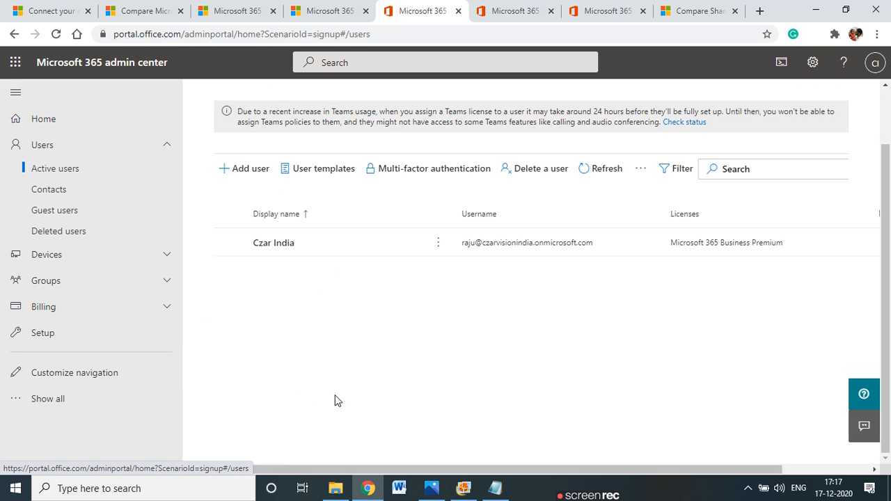
{"action": "scroll", "coordinate": [302, 399], "scroll_direction": "up", "scroll_amount": 1}
Go from the 'You're all set' signup page into the setup wizard and close the duplicate tab
{"action": "left_click", "coordinate": [348, 6]}
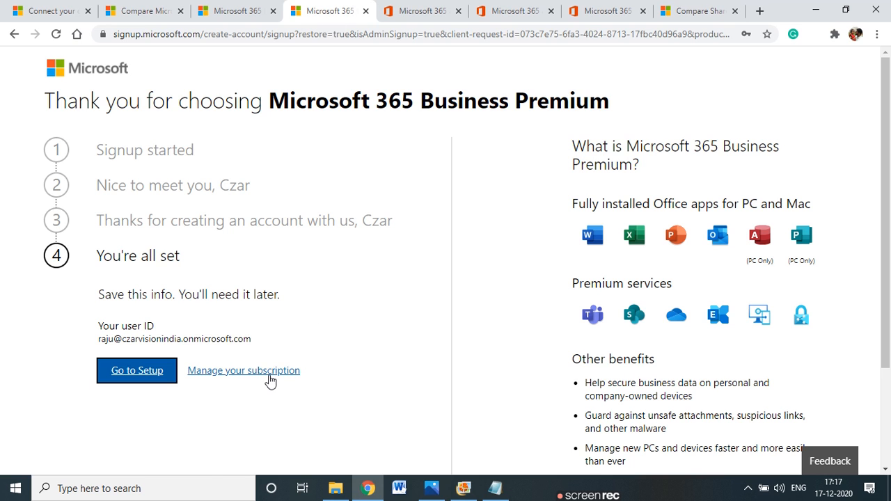
{"action": "left_click", "coordinate": [269, 373]}
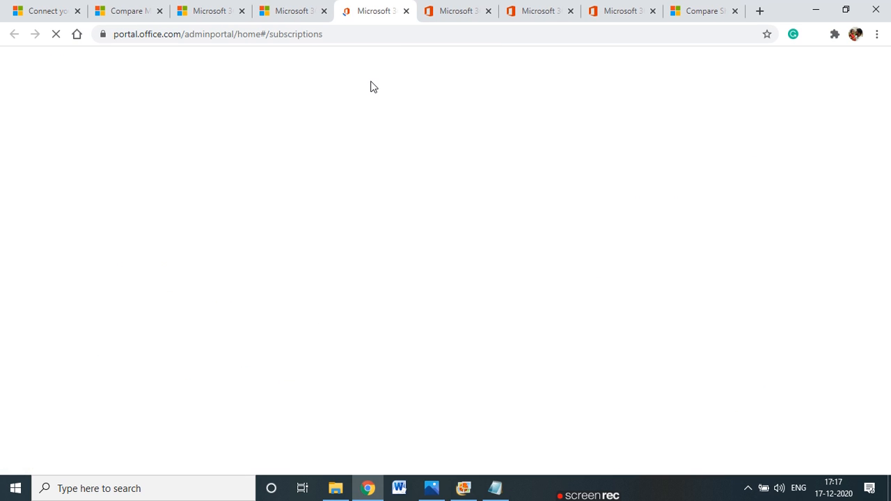
{"action": "left_click", "coordinate": [306, 10]}
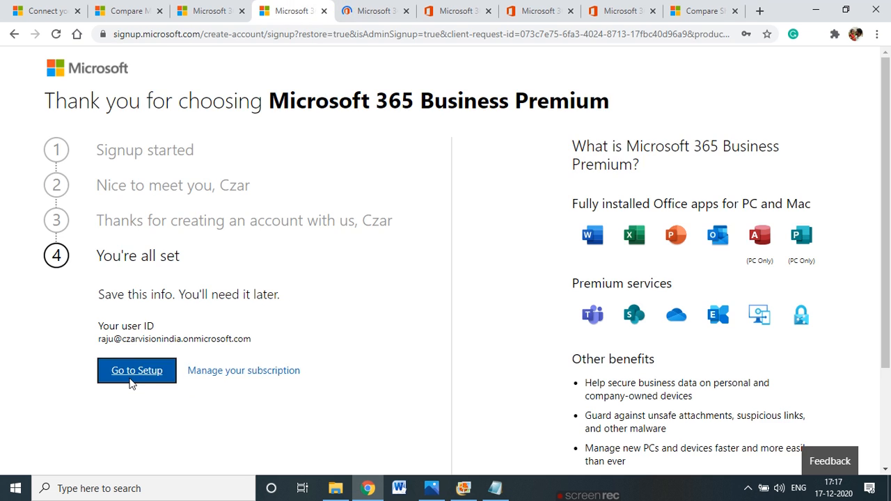
{"action": "left_click", "coordinate": [132, 375]}
{"action": "left_click", "coordinate": [440, 10]}
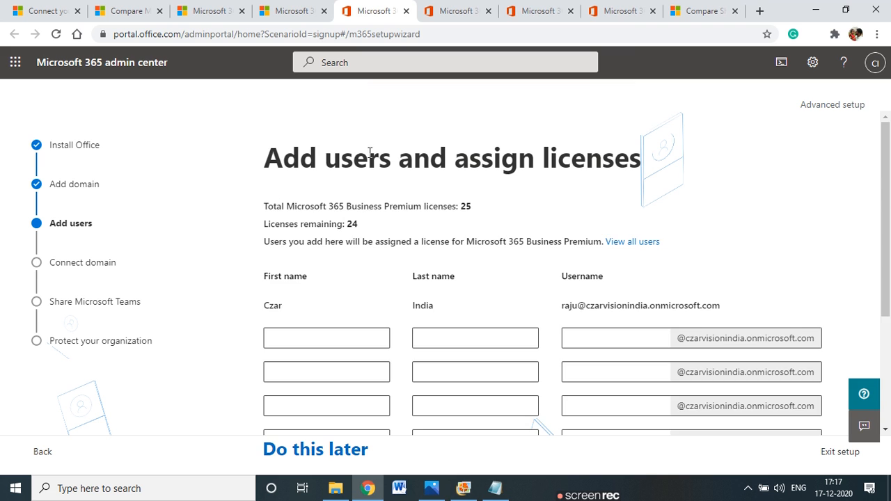
Enter first name, last name and username for the first two new users
{"action": "scroll", "coordinate": [382, 251], "scroll_direction": "down", "scroll_amount": 2}
{"action": "left_click", "coordinate": [330, 210]}
{"action": "key", "text": "Tab"}
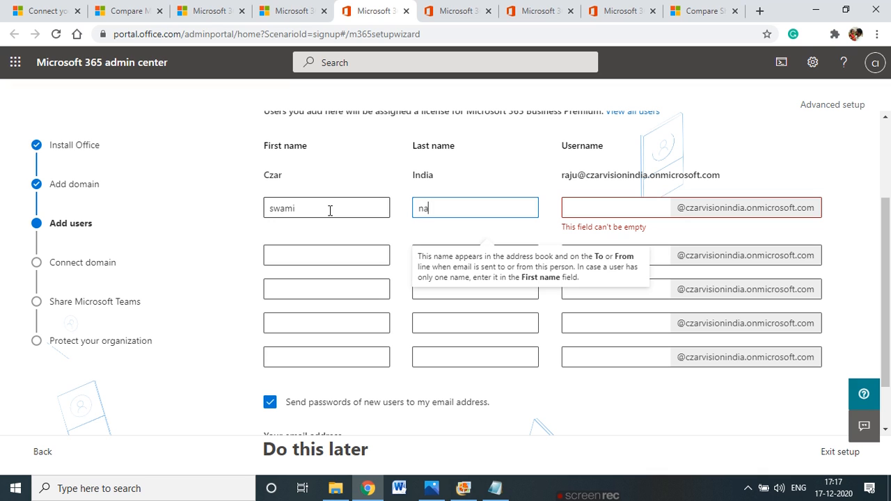
{"action": "key", "text": "Tab"}
{"action": "type", "text": "swami"}
{"action": "left_click", "coordinate": [318, 236]}
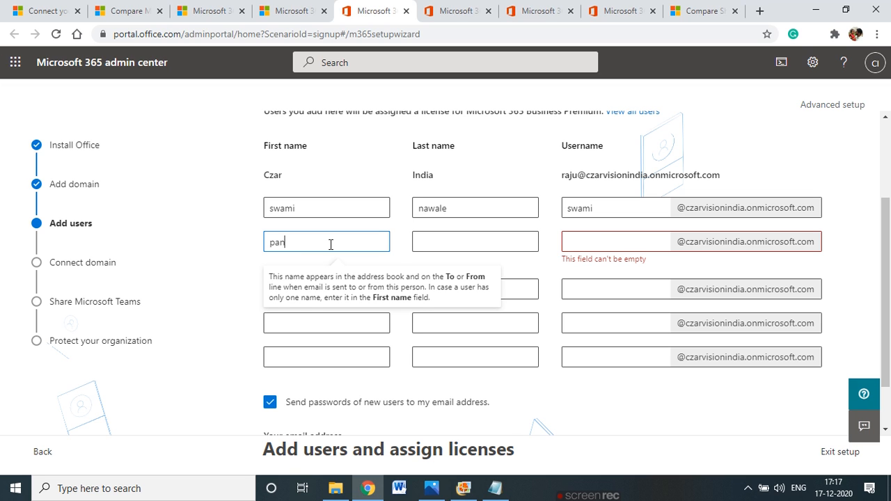
{"action": "key", "text": "Tab"}
{"action": "left_click", "coordinate": [642, 241]}
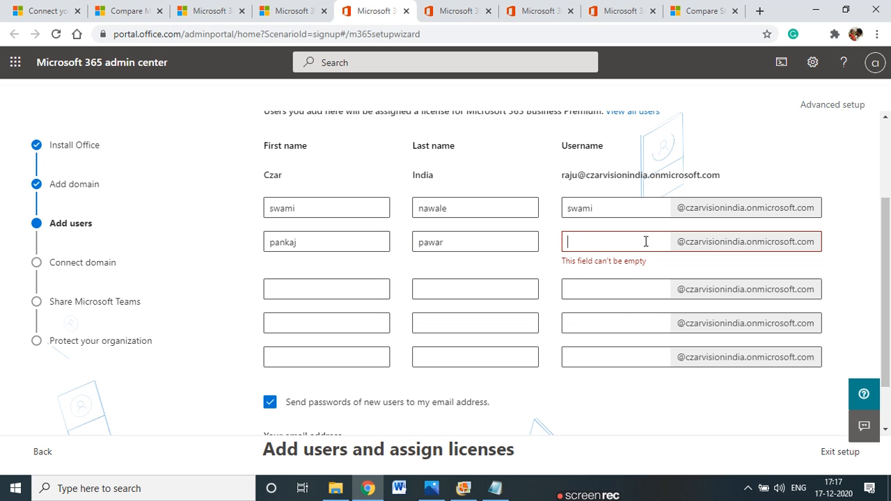
{"action": "type", "text": "pa"}
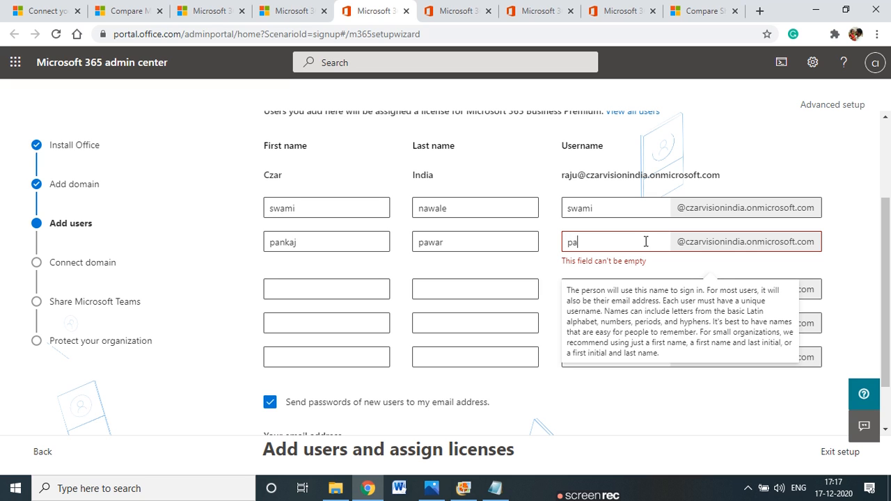
{"action": "type", "text": "nkaj"}
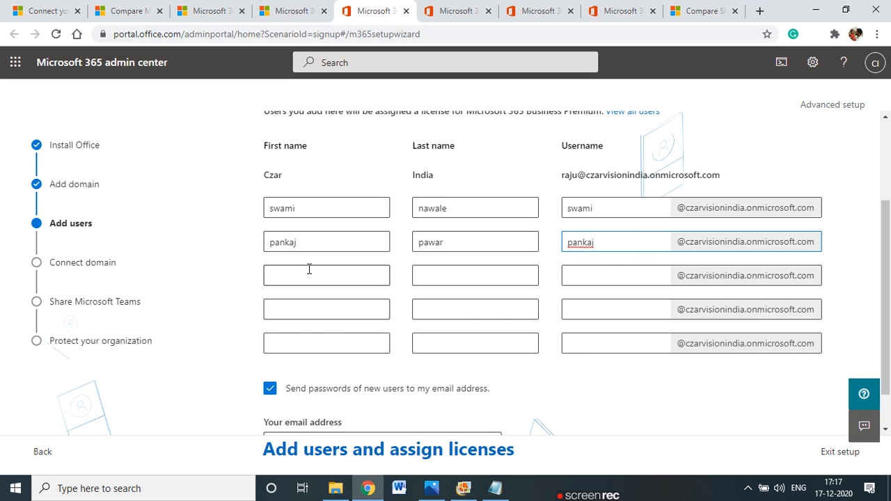
Fill in the third and fourth users' names and usernames, leaving the third user's last name blank
{"action": "left_click", "coordinate": [314, 275]}
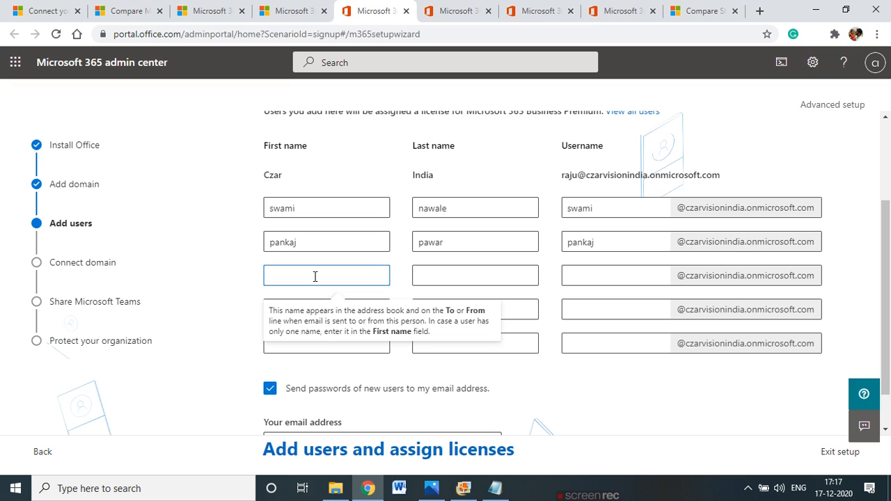
{"action": "type", "text": "rupali"}
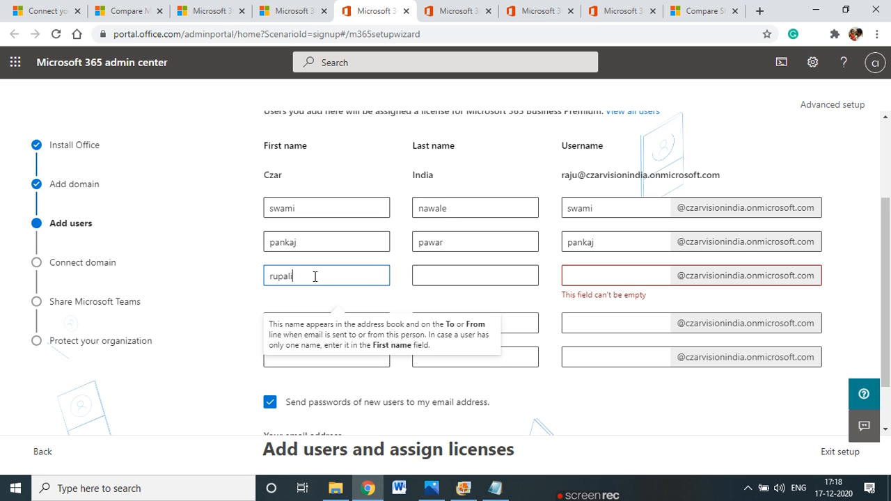
{"action": "key", "text": "Tab"}
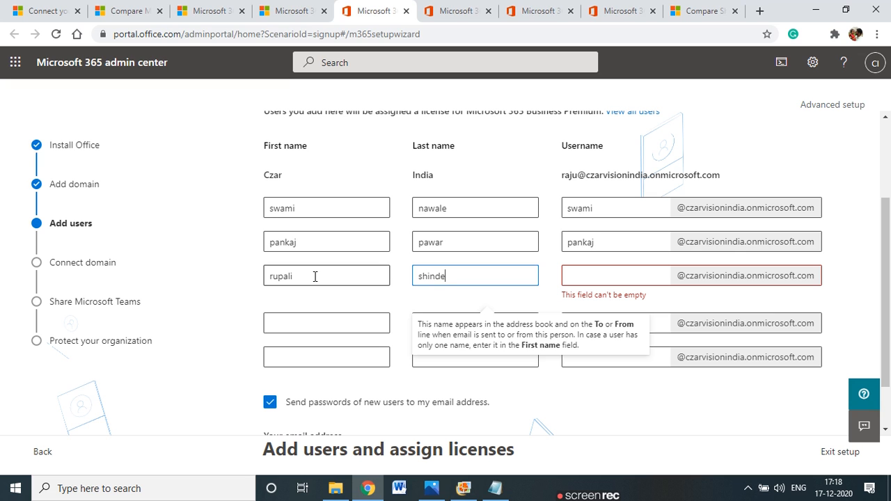
{"action": "key", "text": "Tab"}
{"action": "type", "text": "ru"}
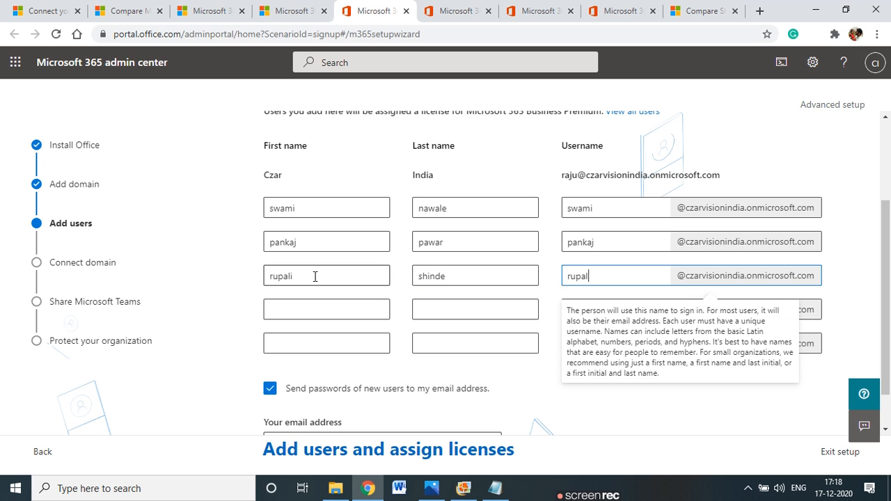
{"action": "type", "text": "pali"}
{"action": "left_click", "coordinate": [307, 305]}
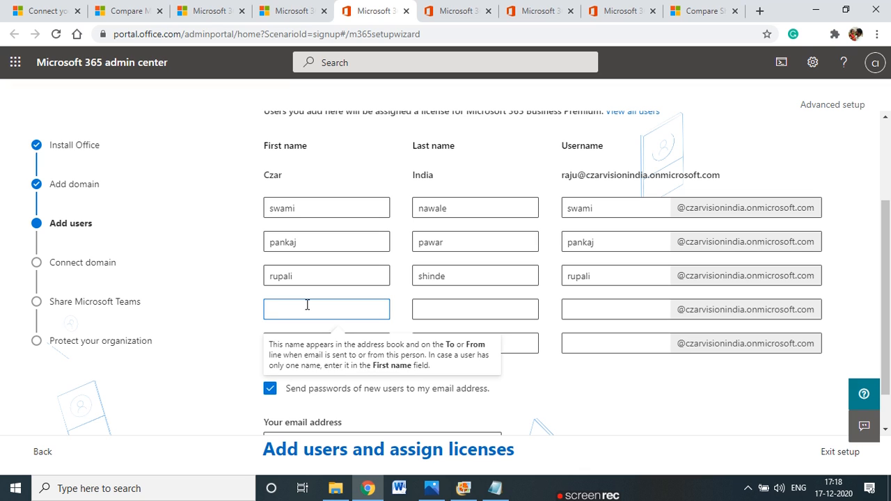
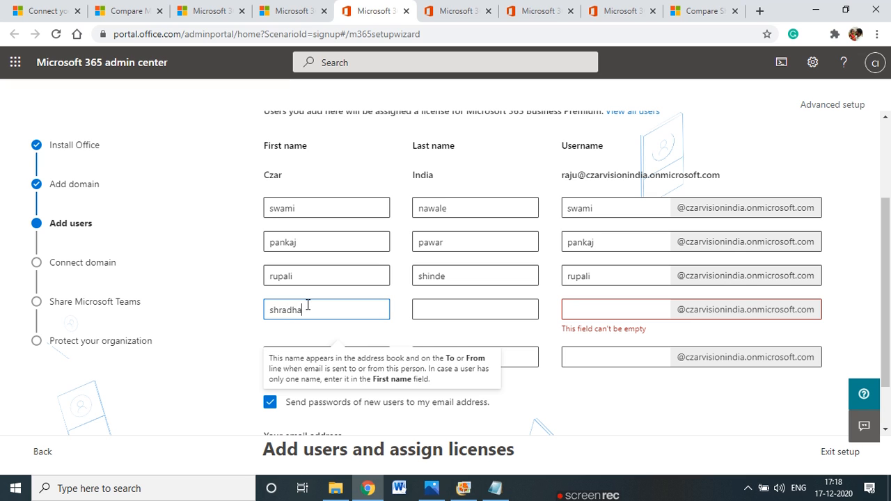
{"action": "key", "text": "Tab"}
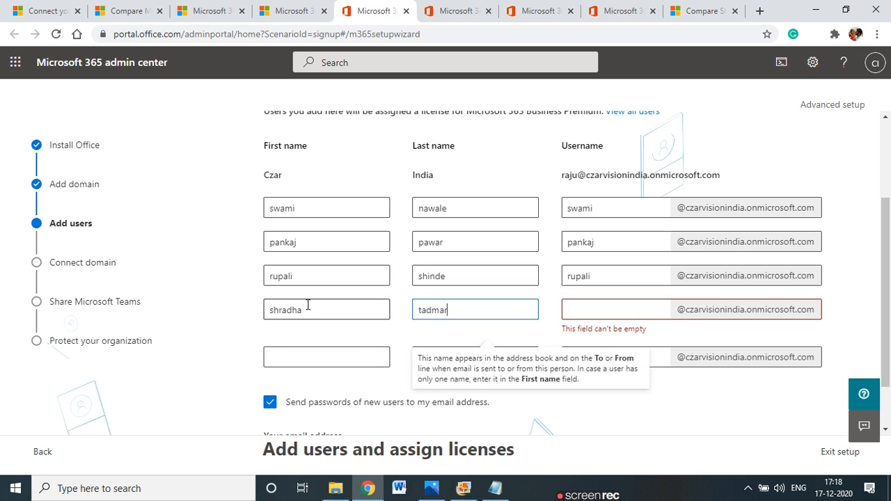
{"action": "key", "text": "Tab"}
{"action": "type", "text": "s"}
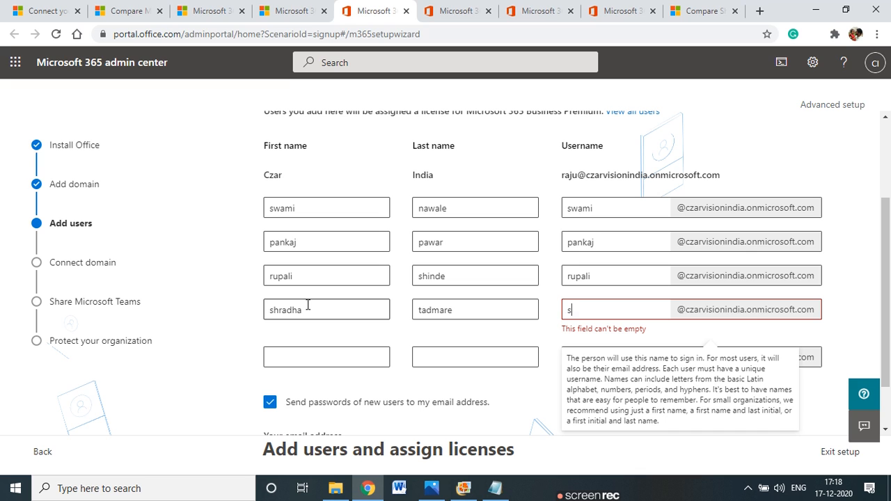
{"action": "type", "text": "hradha"}
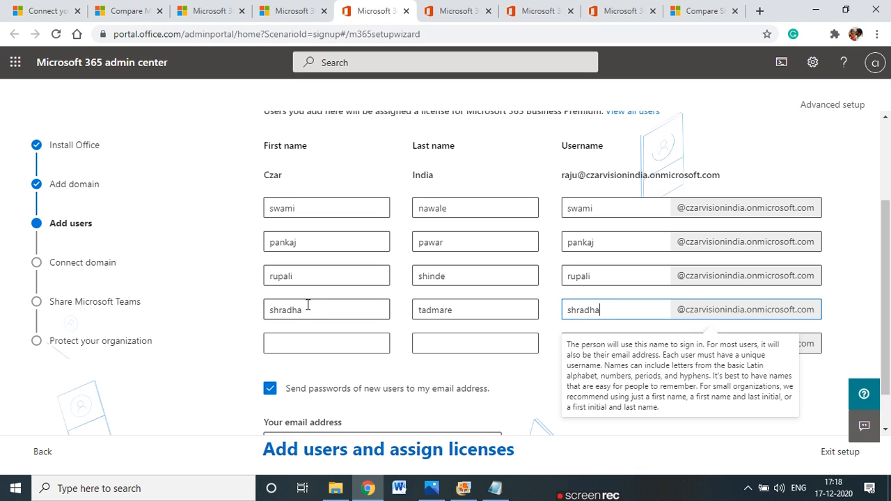
Enter the fifth user's first name, last name and username
{"action": "left_click", "coordinate": [303, 344]}
{"action": "mouse_move", "coordinate": [619, 343]}
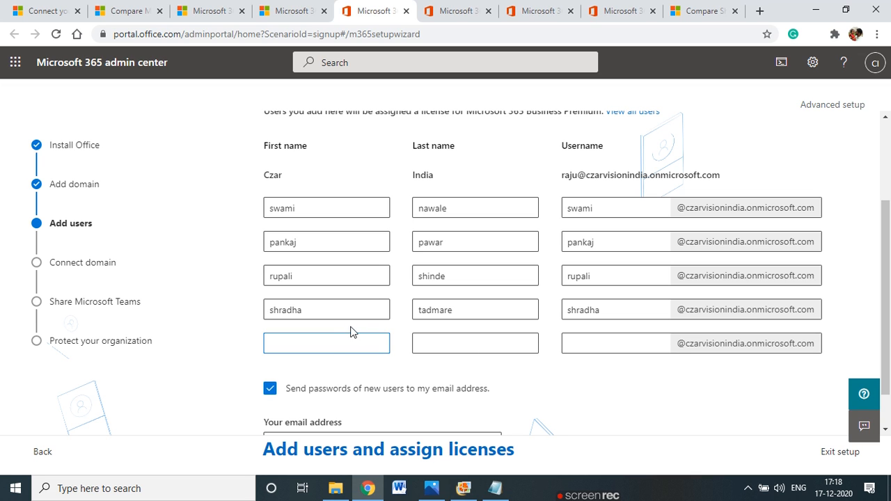
{"action": "mouse_move", "coordinate": [325, 339]}
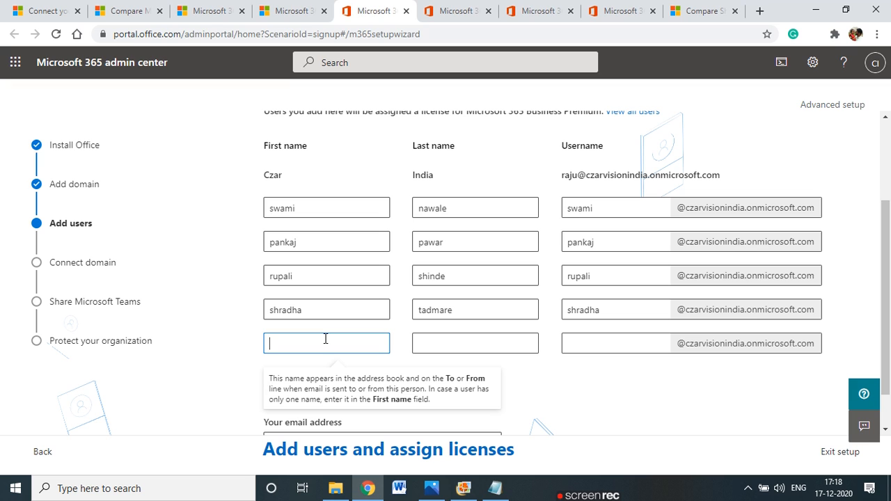
{"action": "type", "text": "neha"}
{"action": "key", "text": "Tab"}
{"action": "type", "text": "b"}
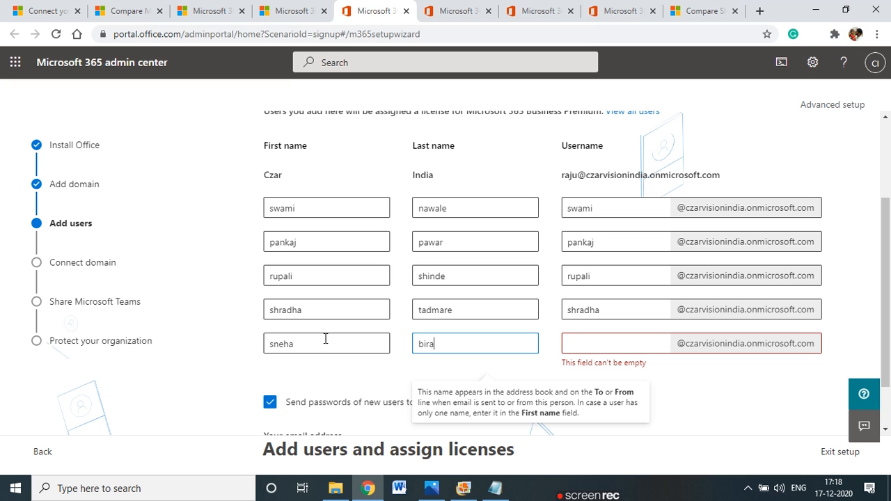
{"action": "left_click", "coordinate": [590, 347]}
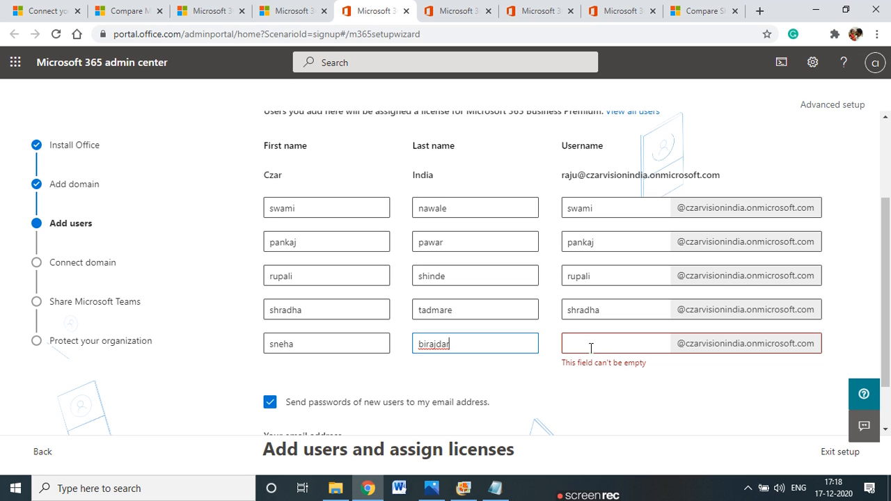
{"action": "type", "text": "sneha"}
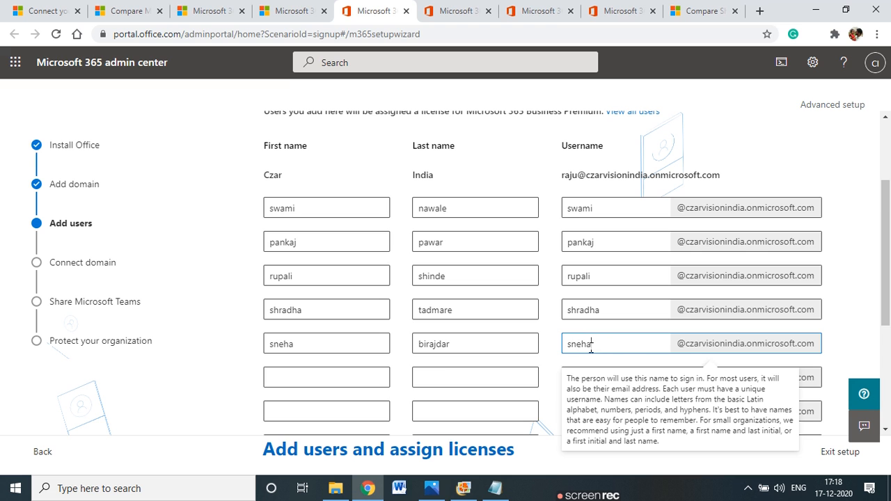
Review the five user rows and keep 'Send passwords of new users to my email address' checked
{"action": "scroll", "coordinate": [429, 360], "scroll_direction": "down", "scroll_amount": 3}
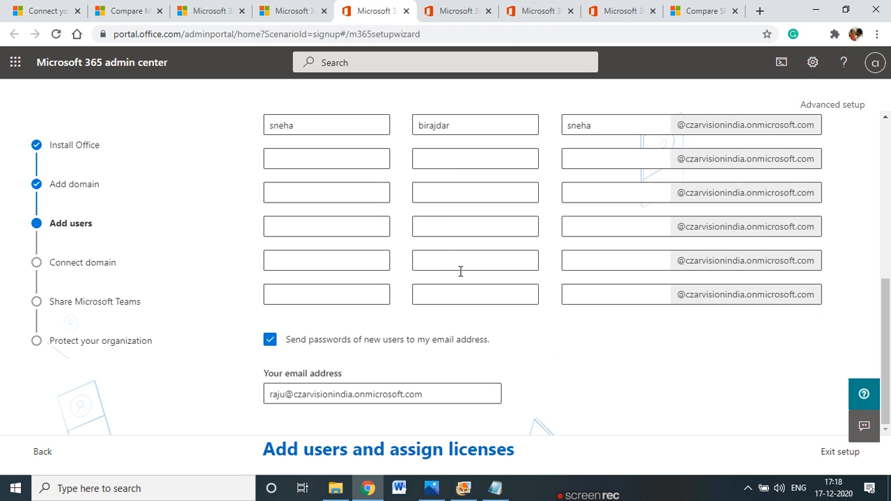
{"action": "scroll", "coordinate": [433, 288], "scroll_direction": "up", "scroll_amount": 4}
{"action": "scroll", "coordinate": [416, 308], "scroll_direction": "down", "scroll_amount": 3}
{"action": "scroll", "coordinate": [414, 335], "scroll_direction": "up", "scroll_amount": 3}
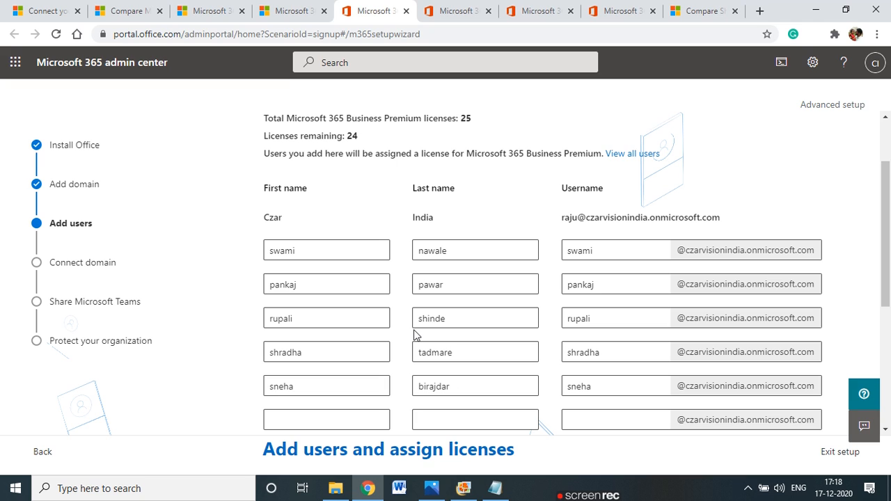
{"action": "left_click_drag", "start_coordinate": [235, 248], "coordinate": [291, 248]}
{"action": "left_click_drag", "start_coordinate": [243, 280], "coordinate": [275, 284]}
{"action": "mouse_move", "coordinate": [243, 309]}
{"action": "left_mouse_down"}
{"action": "mouse_move", "coordinate": [260, 319]}
{"action": "mouse_move", "coordinate": [304, 314]}
{"action": "left_mouse_up"}
{"action": "left_click_drag", "start_coordinate": [238, 344], "coordinate": [286, 353]}
{"action": "mouse_move", "coordinate": [211, 376]}
{"action": "left_mouse_down"}
{"action": "mouse_move", "coordinate": [212, 387]}
{"action": "mouse_move", "coordinate": [278, 381]}
{"action": "left_mouse_up"}
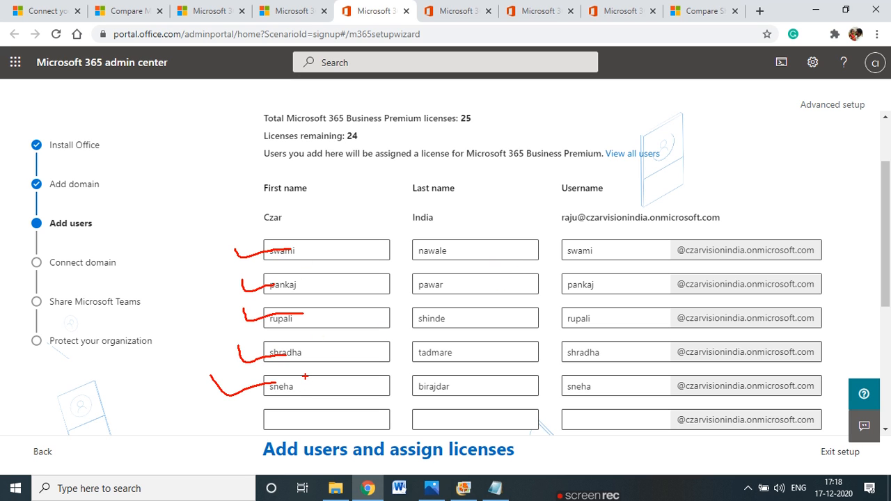
{"action": "key", "text": "Escape"}
{"action": "scroll", "coordinate": [400, 397], "scroll_direction": "down", "scroll_amount": 4}
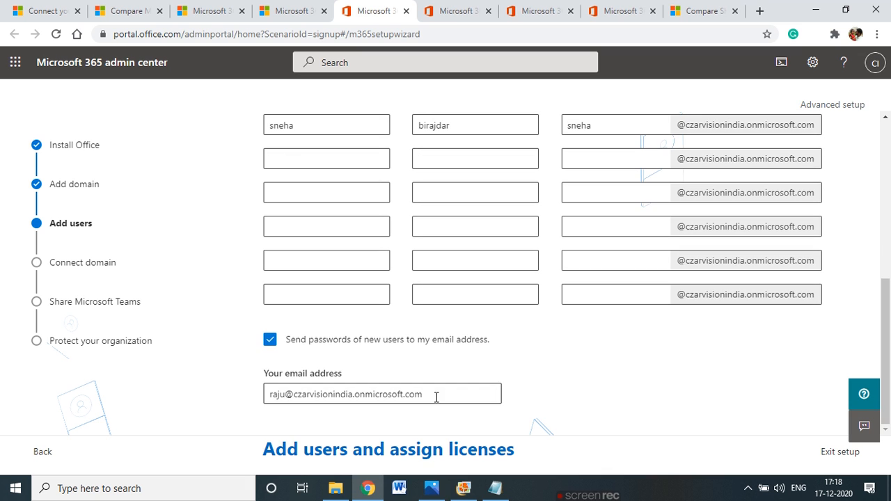
Create the five users with Business Premium licences and review them on the Share credentials list
{"action": "mouse_move", "coordinate": [356, 477]}
{"action": "left_click", "coordinate": [431, 449]}
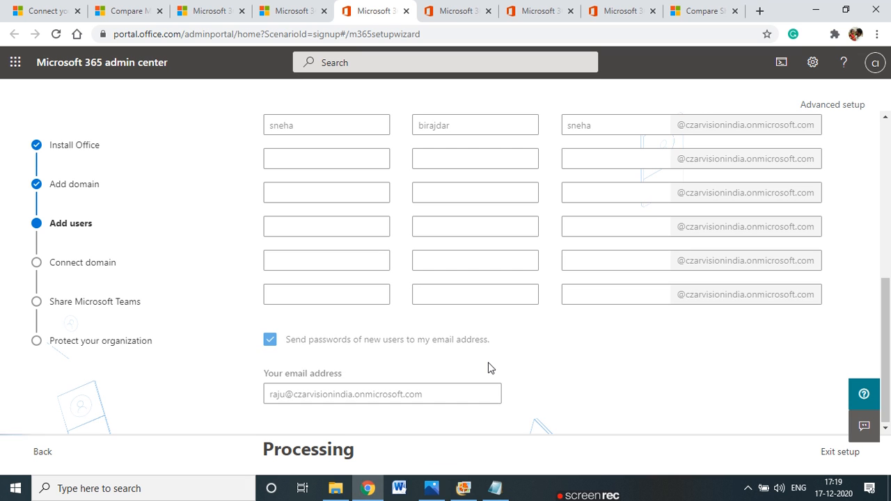
{"action": "scroll", "coordinate": [425, 367], "scroll_direction": "up", "scroll_amount": 5}
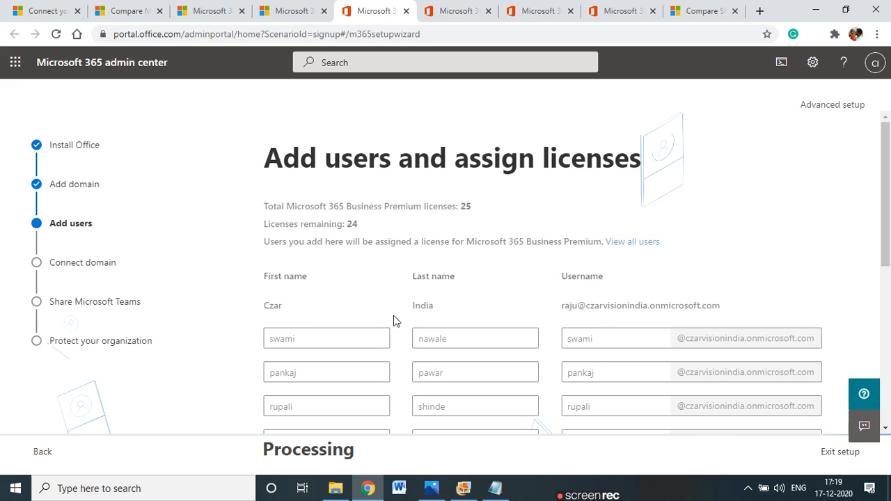
{"action": "left_click_drag", "start_coordinate": [481, 191], "coordinate": [468, 191]}
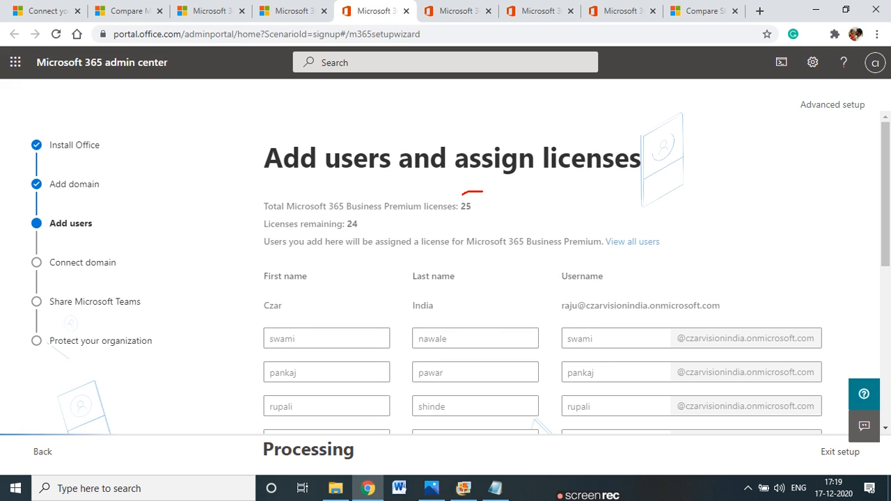
{"action": "left_click_drag", "start_coordinate": [474, 222], "coordinate": [481, 192]}
{"action": "left_click_drag", "start_coordinate": [345, 235], "coordinate": [365, 233]}
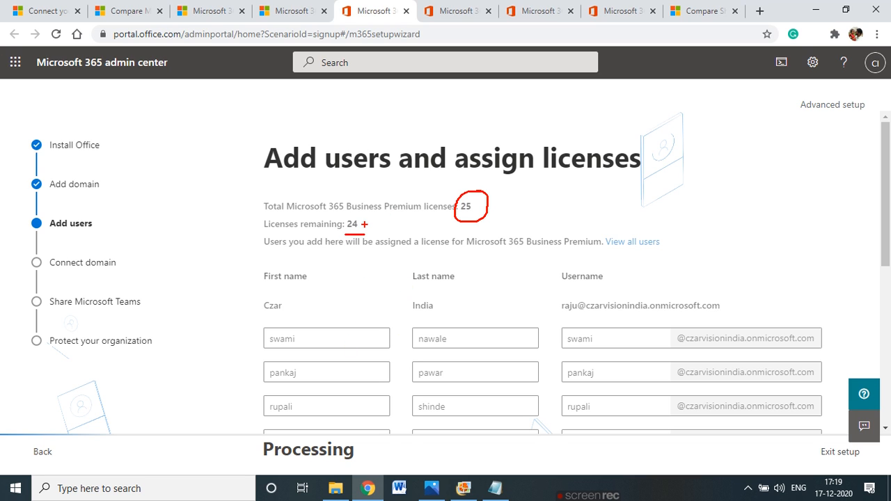
{"action": "mouse_move", "coordinate": [638, 293]}
{"action": "left_mouse_down"}
{"action": "mouse_move", "coordinate": [602, 293]}
{"action": "mouse_move", "coordinate": [615, 313]}
{"action": "mouse_move", "coordinate": [730, 298]}
{"action": "mouse_move", "coordinate": [603, 298]}
{"action": "mouse_move", "coordinate": [398, 225]}
{"action": "left_mouse_up"}
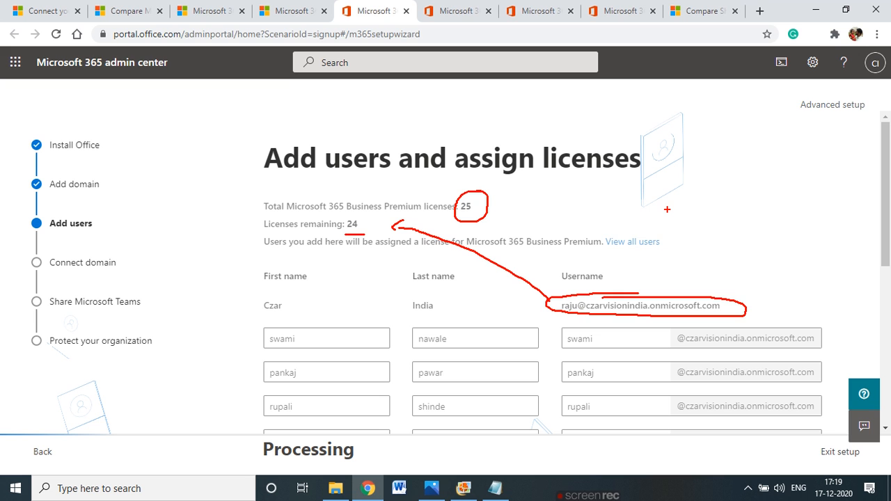
{"action": "scroll", "coordinate": [689, 265], "scroll_direction": "down", "scroll_amount": 3}
{"action": "scroll", "coordinate": [614, 303], "scroll_direction": "up", "scroll_amount": 3}
{"action": "scroll", "coordinate": [614, 303], "scroll_direction": "down", "scroll_amount": 3}
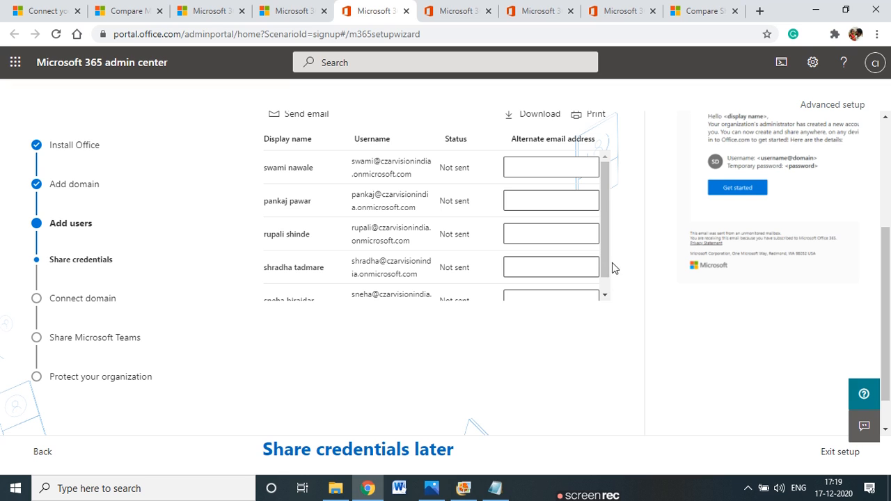
Start an alternate email for the first user, then clear it so all alternate email fields stay empty
{"action": "scroll", "coordinate": [362, 295], "scroll_direction": "down", "scroll_amount": 1}
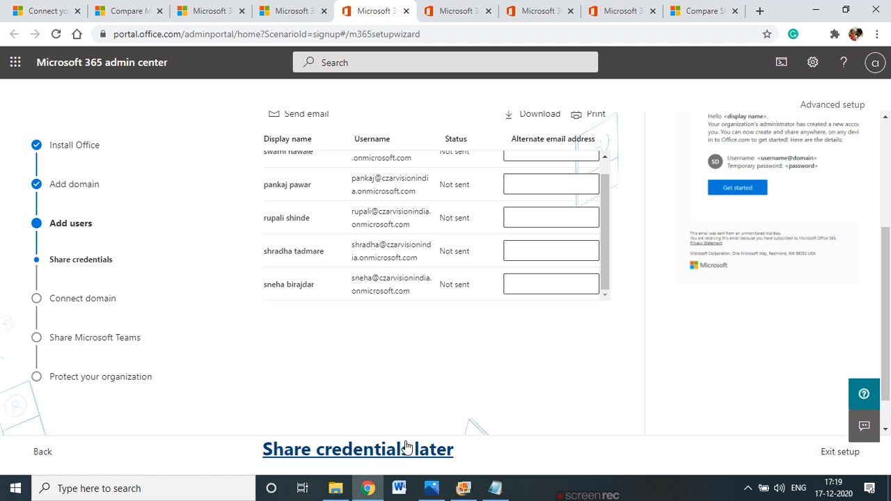
{"action": "scroll", "coordinate": [609, 357], "scroll_direction": "up", "scroll_amount": 3}
{"action": "scroll", "coordinate": [592, 348], "scroll_direction": "down", "scroll_amount": 2}
{"action": "scroll", "coordinate": [549, 342], "scroll_direction": "up", "scroll_amount": 3}
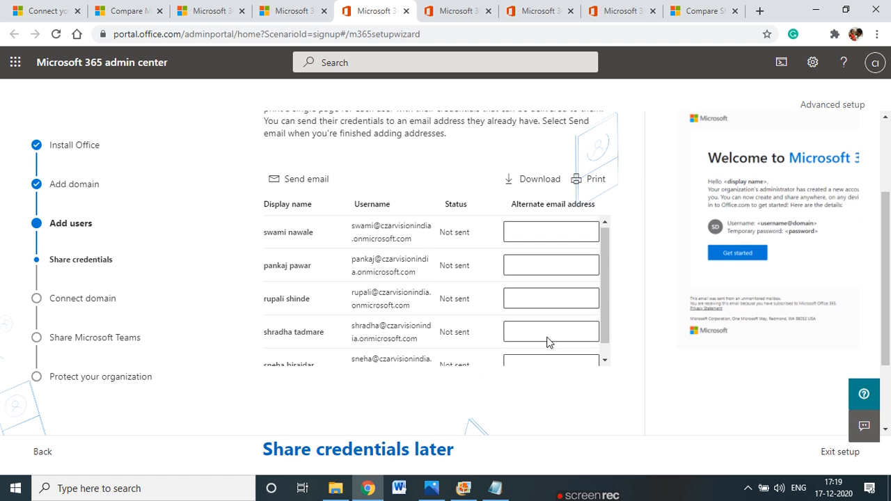
{"action": "left_click", "coordinate": [541, 297]}
{"action": "mouse_move", "coordinate": [599, 314]}
{"action": "left_mouse_down"}
{"action": "mouse_move", "coordinate": [601, 373]}
{"action": "mouse_move", "coordinate": [606, 300]}
{"action": "left_mouse_up"}
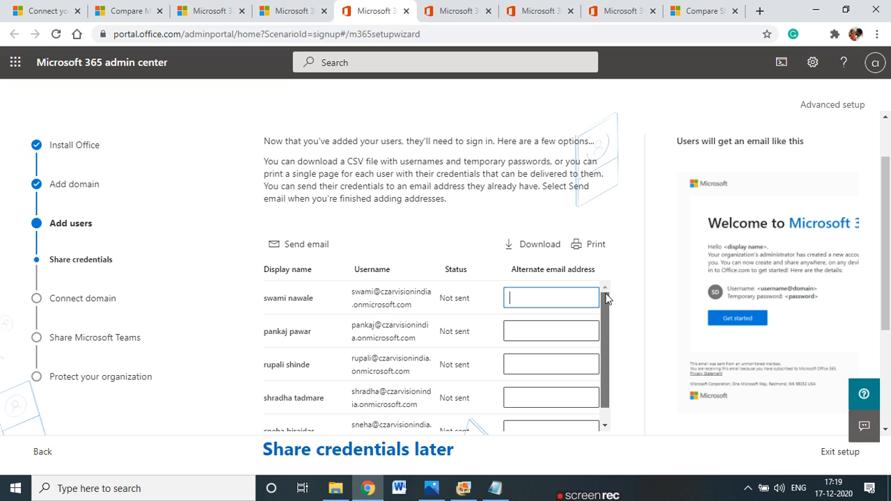
{"action": "scroll", "coordinate": [418, 380], "scroll_direction": "down", "scroll_amount": 1}
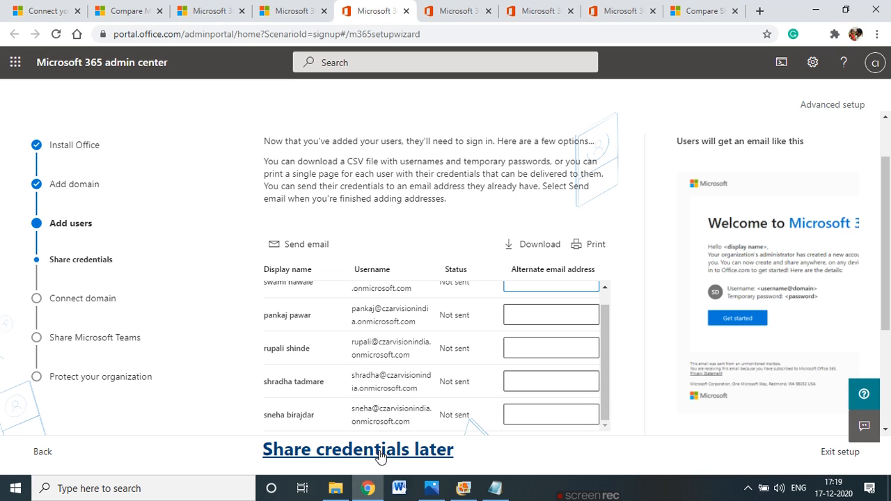
{"action": "scroll", "coordinate": [526, 323], "scroll_direction": "up", "scroll_amount": 1}
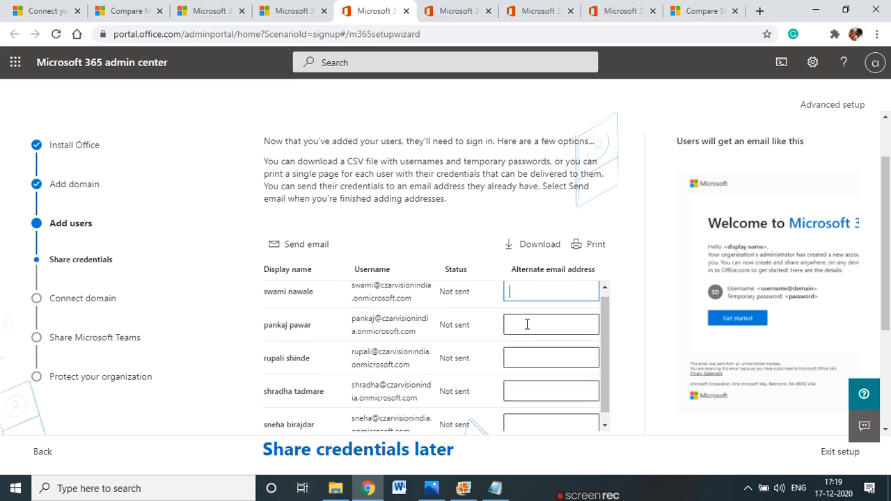
{"action": "scroll", "coordinate": [527, 324], "scroll_direction": "up", "scroll_amount": 3}
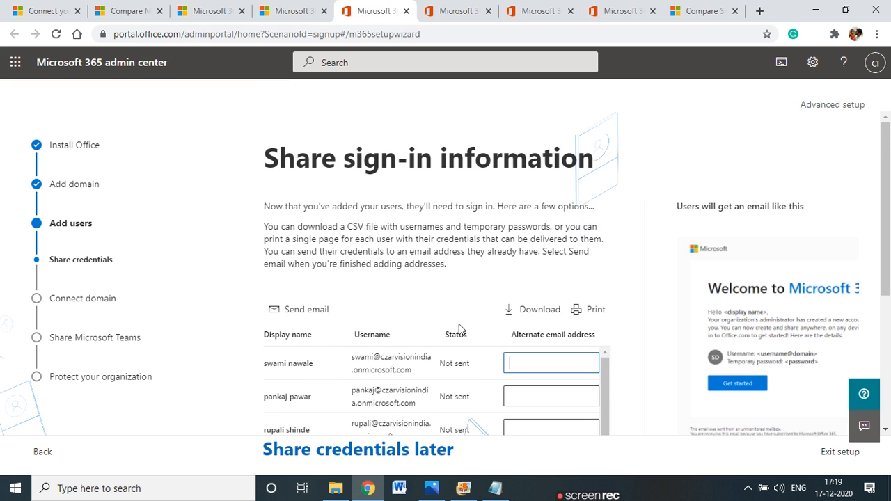
{"action": "scroll", "coordinate": [405, 368], "scroll_direction": "down", "scroll_amount": 1}
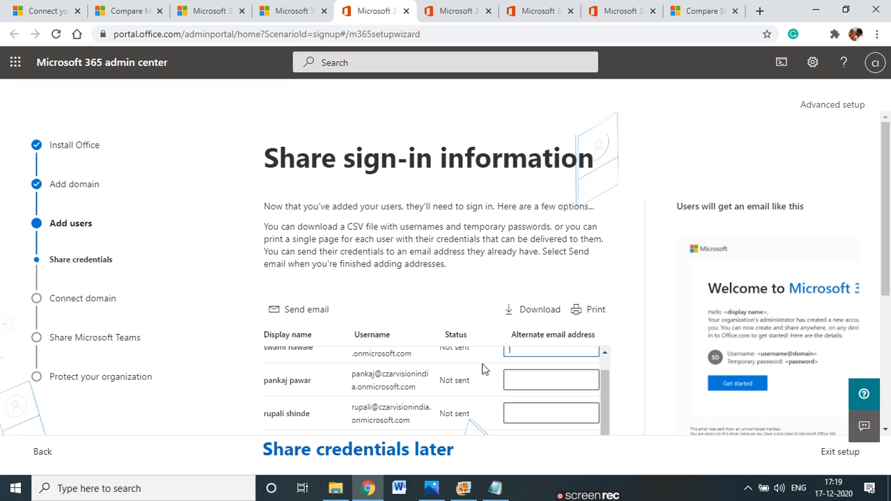
{"action": "scroll", "coordinate": [485, 368], "scroll_direction": "down", "scroll_amount": 1}
{"action": "scroll", "coordinate": [533, 313], "scroll_direction": "up", "scroll_amount": 1}
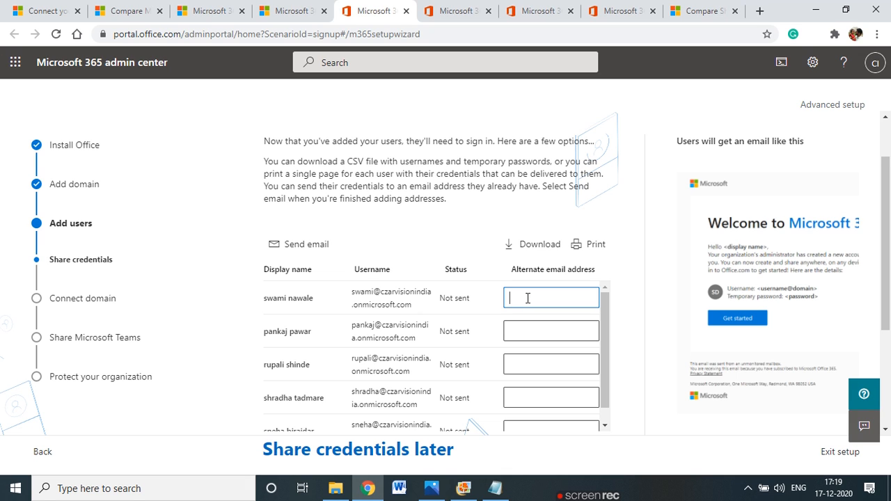
{"action": "type", "text": "swa"}
{"action": "key", "text": "ctrl+a"}
{"action": "key", "text": "BackSpace"}
Choose 'Share credentials later' to advance the wizard to Connect domain
{"action": "scroll", "coordinate": [499, 250], "scroll_direction": "down", "scroll_amount": 2}
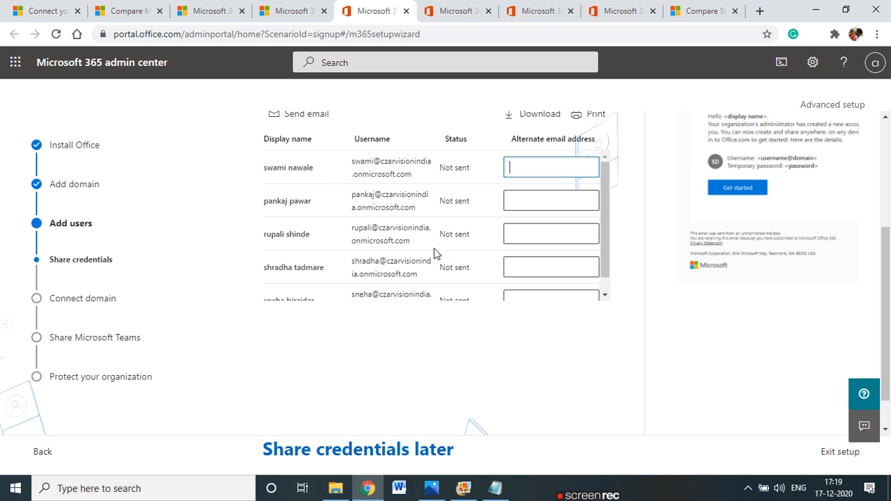
{"action": "scroll", "coordinate": [408, 394], "scroll_direction": "down", "scroll_amount": 1}
{"action": "left_click", "coordinate": [433, 453]}
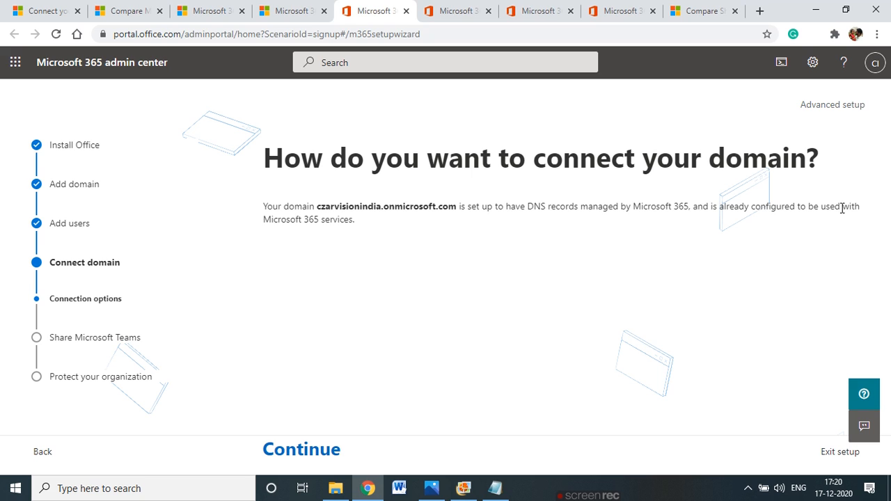
Review the onmicrosoft.com domain note and continue to the Teams setup step
{"action": "left_click_drag", "start_coordinate": [296, 220], "coordinate": [469, 209]}
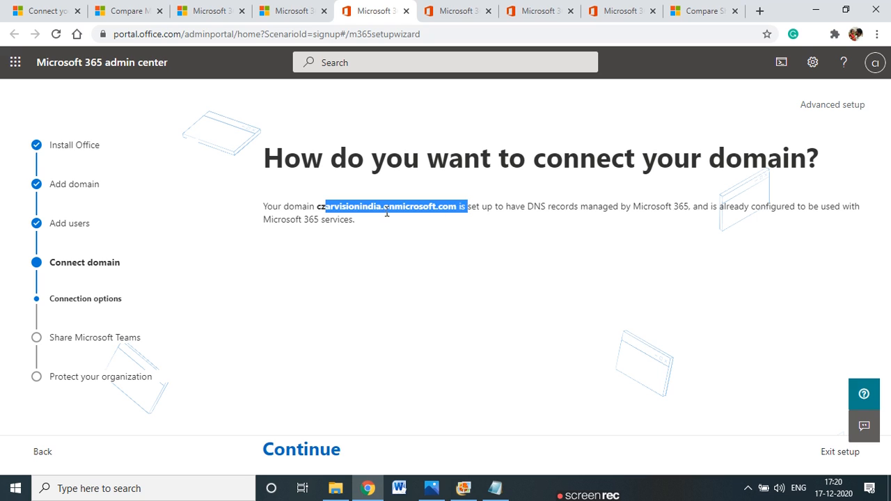
{"action": "left_click", "coordinate": [381, 211]}
{"action": "left_click_drag", "start_coordinate": [318, 208], "coordinate": [458, 210]}
{"action": "left_click", "coordinate": [312, 453]}
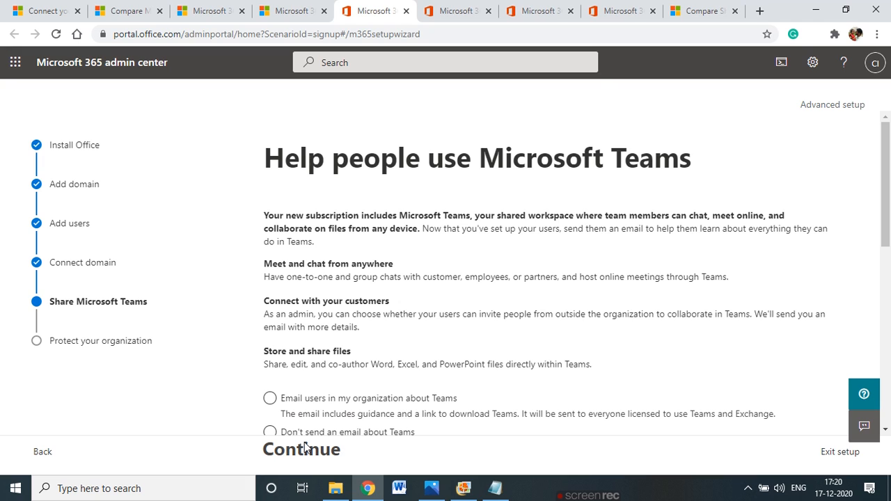
Read the Teams introduction and initially select not to email users about Teams
{"action": "left_click_drag", "start_coordinate": [501, 221], "coordinate": [773, 217]}
{"action": "left_click", "coordinate": [307, 227]}
{"action": "left_click_drag", "start_coordinate": [306, 227], "coordinate": [421, 230]}
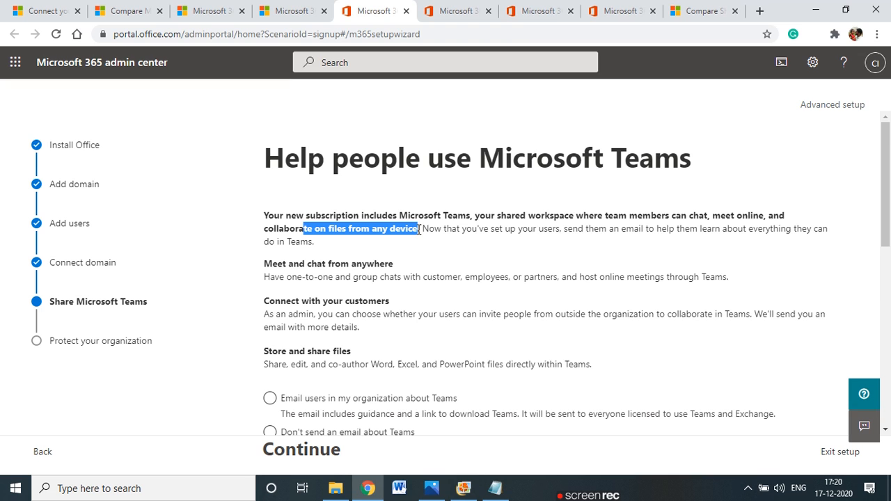
{"action": "scroll", "coordinate": [368, 308], "scroll_direction": "down", "scroll_amount": 5}
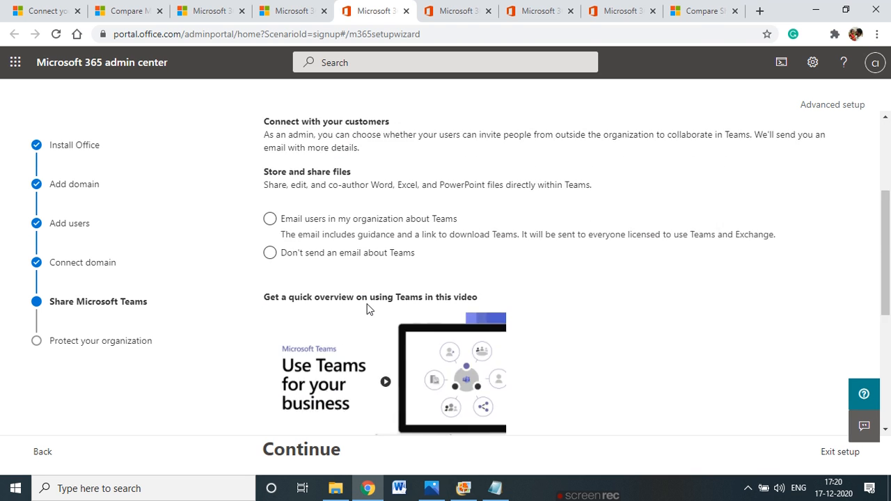
{"action": "scroll", "coordinate": [368, 308], "scroll_direction": "up", "scroll_amount": 1}
{"action": "scroll", "coordinate": [367, 305], "scroll_direction": "up", "scroll_amount": 2}
{"action": "left_click", "coordinate": [367, 306]}
Switch to 'Email users in my organization about Teams' and continue to Protect your organization
{"action": "scroll", "coordinate": [368, 306], "scroll_direction": "up", "scroll_amount": 2}
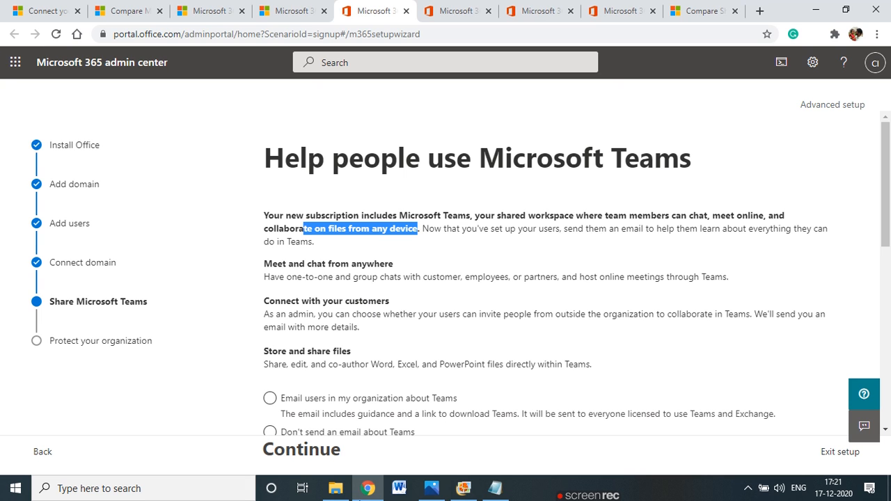
{"action": "scroll", "coordinate": [233, 369], "scroll_direction": "down", "scroll_amount": 1}
{"action": "scroll", "coordinate": [233, 369], "scroll_direction": "down", "scroll_amount": 2}
{"action": "left_click", "coordinate": [270, 267]}
{"action": "scroll", "coordinate": [311, 301], "scroll_direction": "down", "scroll_amount": 5}
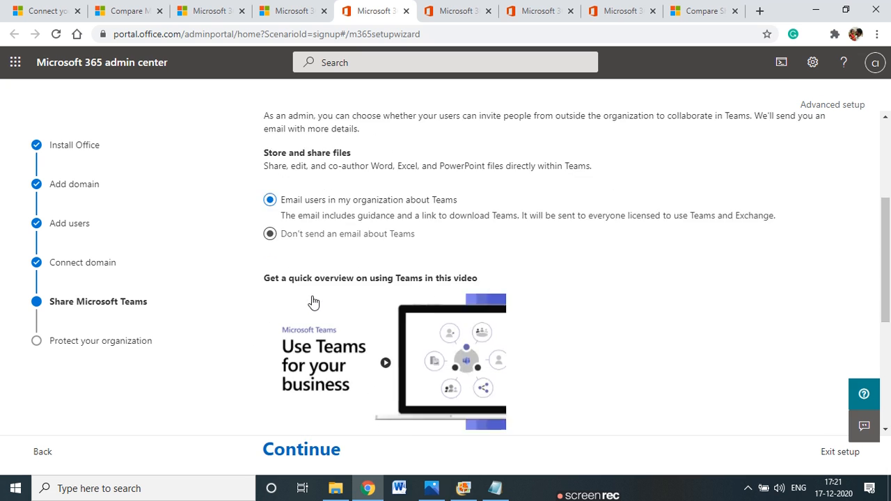
{"action": "left_click", "coordinate": [320, 451]}
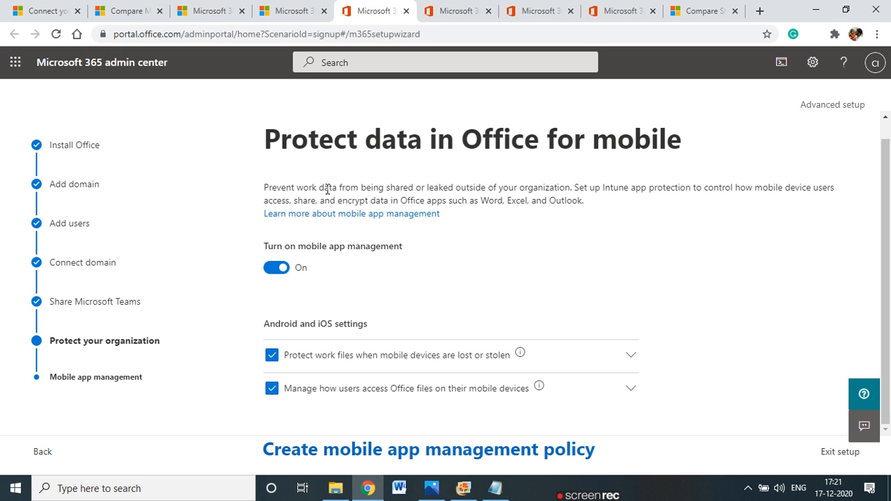
Expand 'Protect work files when mobile devices are lost or stolen' to show 90-day work-file deletion
{"action": "left_click_drag", "start_coordinate": [574, 187], "coordinate": [552, 202]}
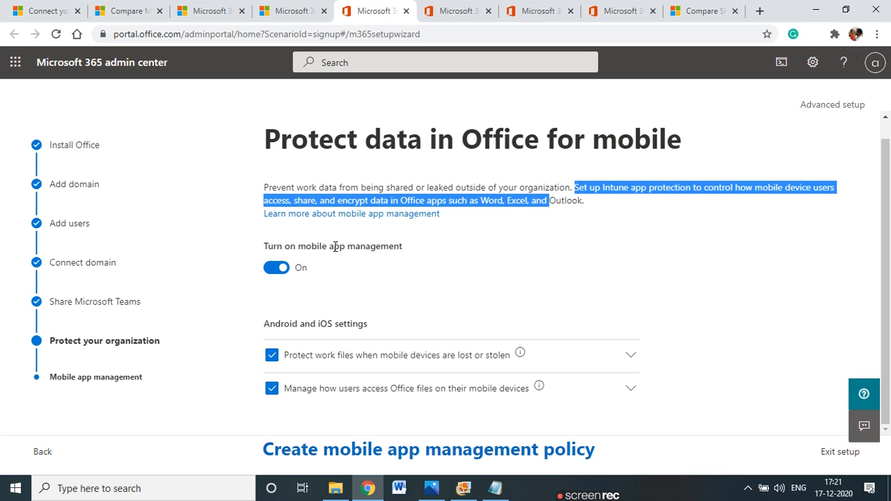
{"action": "left_click_drag", "start_coordinate": [335, 246], "coordinate": [373, 247]}
{"action": "left_click", "coordinate": [471, 253]}
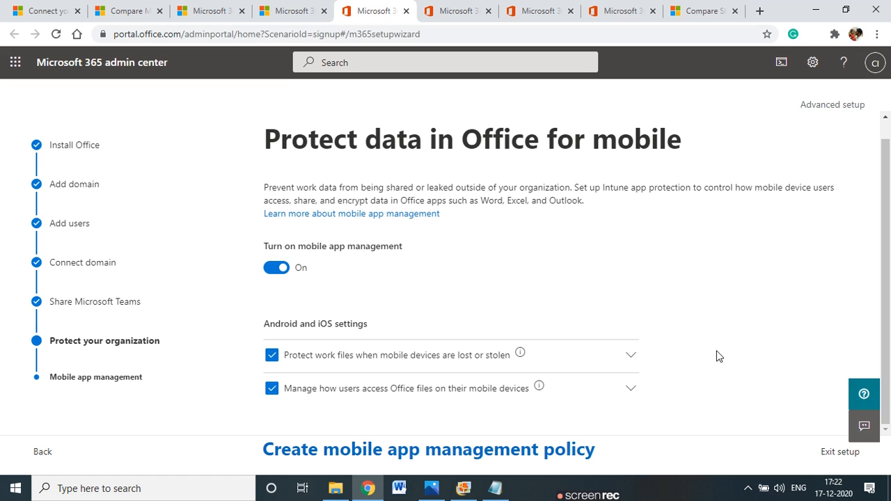
{"action": "left_click", "coordinate": [631, 355]}
{"action": "scroll", "coordinate": [341, 299], "scroll_direction": "down", "scroll_amount": 1}
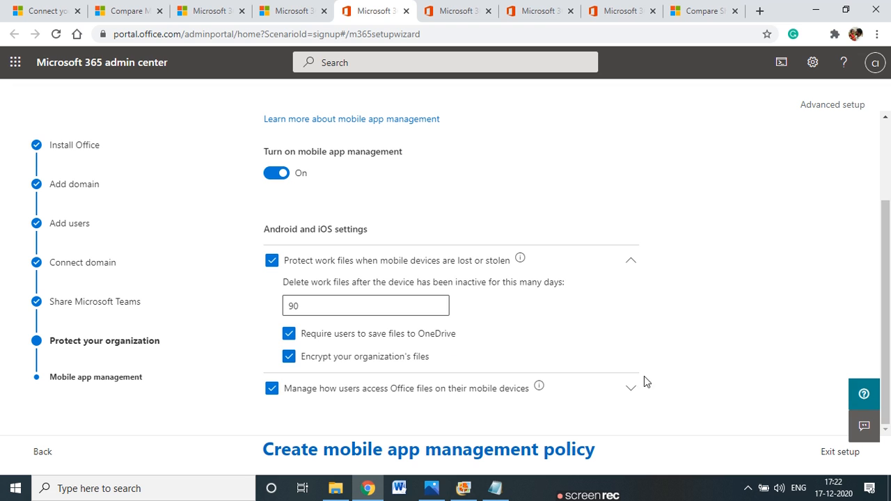
Expand Office file access options and review the 5 PIN attempts and 30-minute inactivity values
{"action": "left_click", "coordinate": [631, 388]}
{"action": "scroll", "coordinate": [453, 378], "scroll_direction": "down", "scroll_amount": 2}
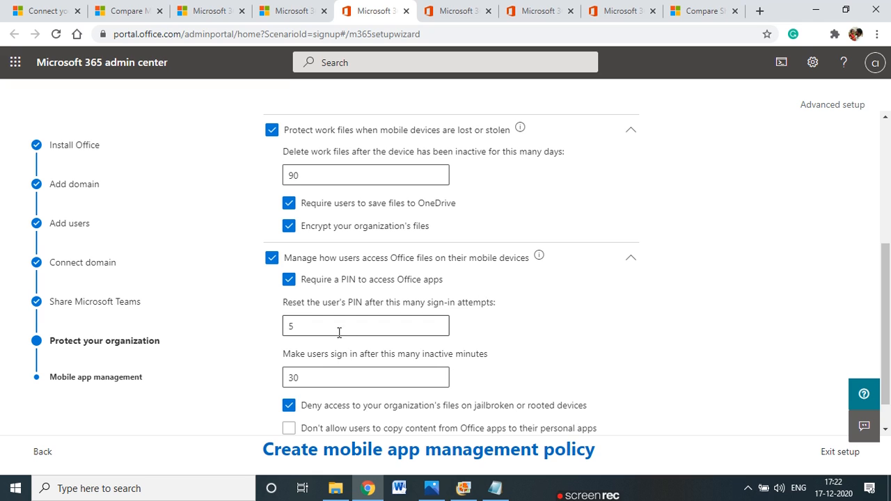
{"action": "double_click", "coordinate": [284, 325]}
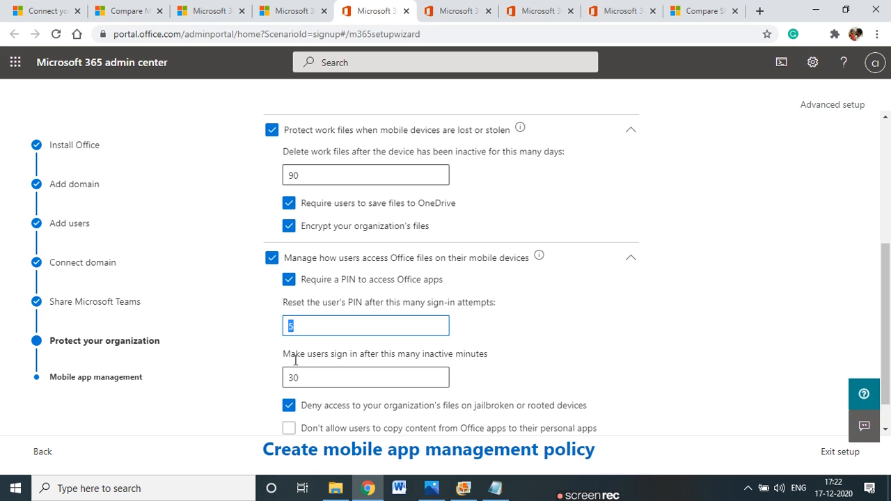
{"action": "left_click", "coordinate": [269, 366]}
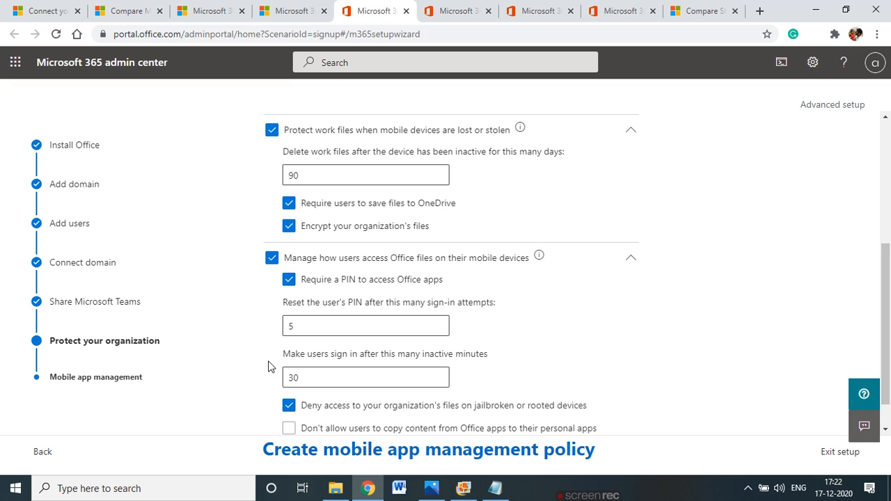
{"action": "scroll", "coordinate": [279, 362], "scroll_direction": "down", "scroll_amount": 1}
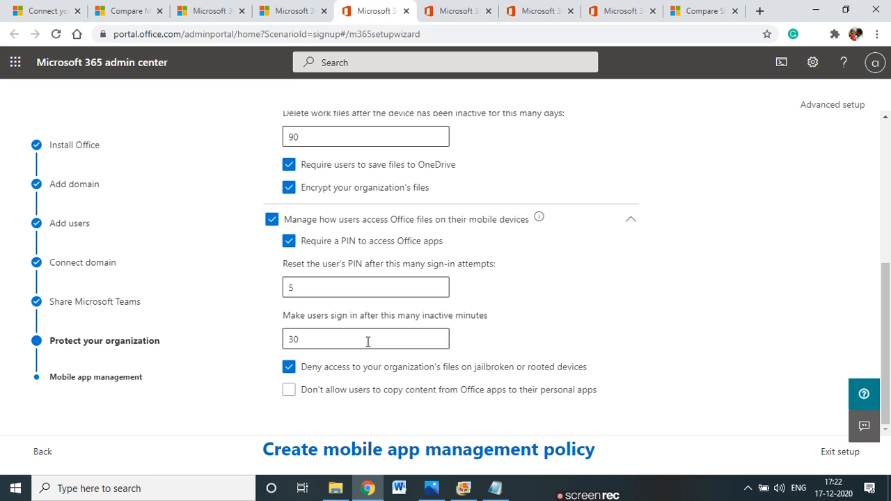
{"action": "left_click_drag", "start_coordinate": [342, 341], "coordinate": [291, 341]}
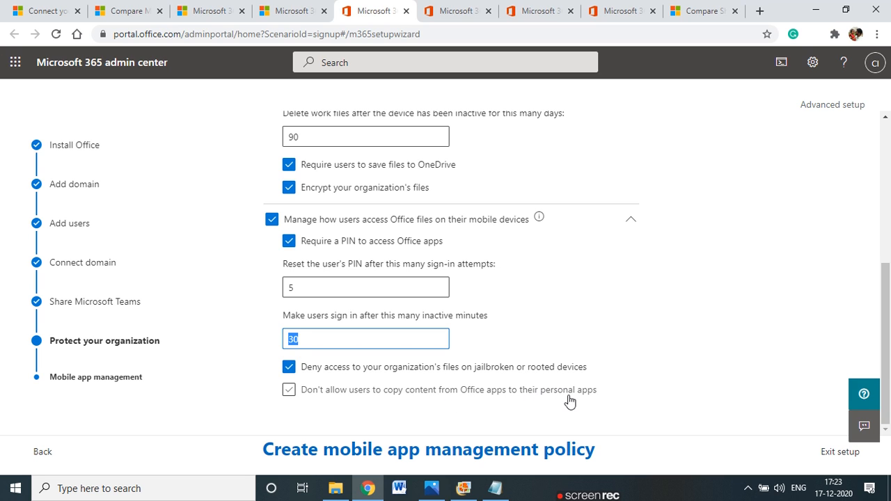
Block copying Office content to personal apps and create the mobile app management policy
{"action": "left_click", "coordinate": [289, 390]}
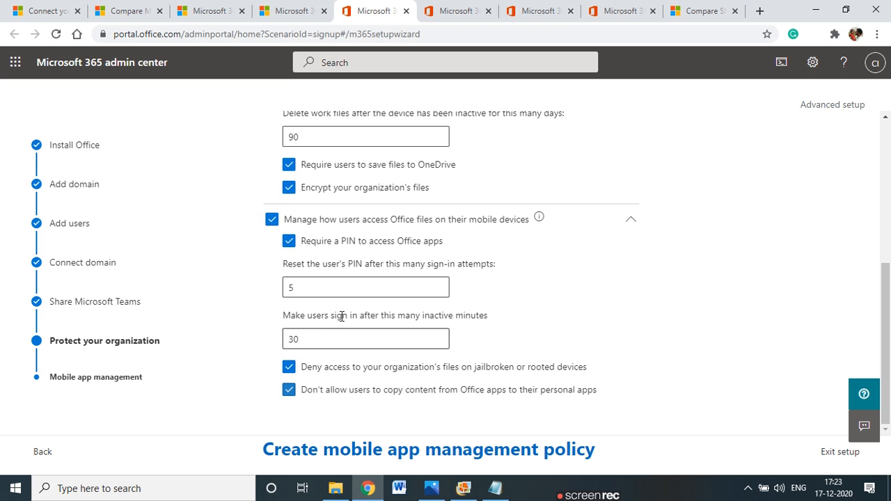
{"action": "scroll", "coordinate": [497, 407], "scroll_direction": "up", "scroll_amount": 3}
{"action": "scroll", "coordinate": [508, 407], "scroll_direction": "down", "scroll_amount": 3}
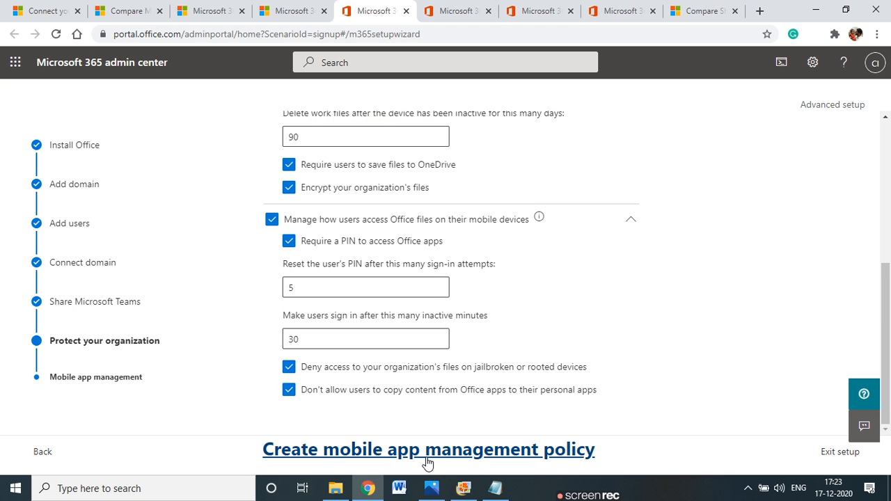
{"action": "left_click", "coordinate": [426, 458]}
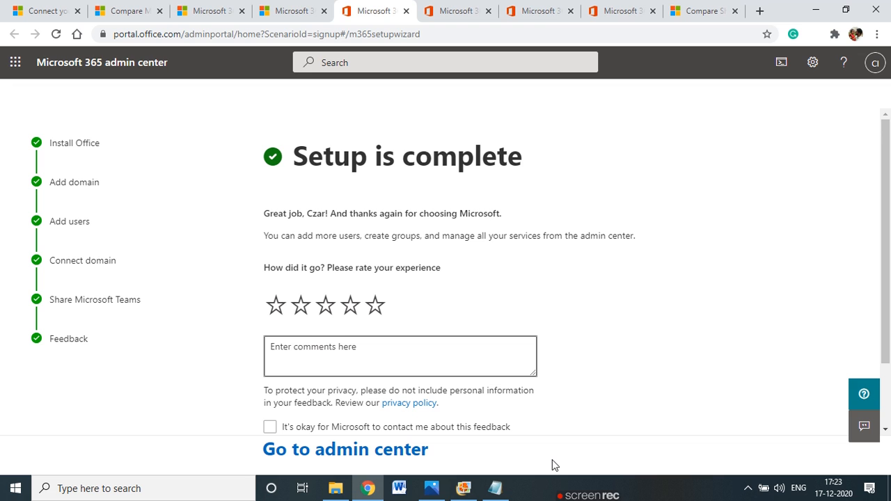
Rate the completed setup three stars, then go to the admin center Home dashboard
{"action": "left_click", "coordinate": [325, 305]}
{"action": "scroll", "coordinate": [339, 254], "scroll_direction": "down", "scroll_amount": 2}
{"action": "scroll", "coordinate": [339, 254], "scroll_direction": "up", "scroll_amount": 2}
{"action": "scroll", "coordinate": [339, 253], "scroll_direction": "down", "scroll_amount": 2}
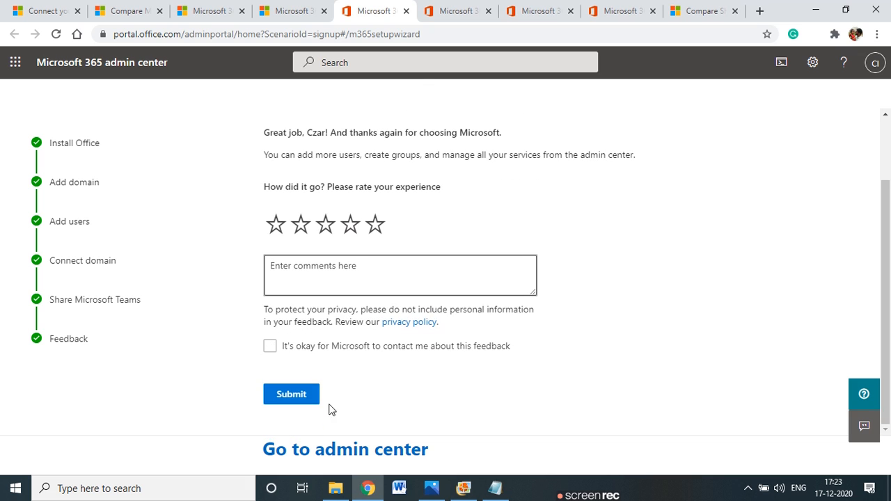
{"action": "left_click", "coordinate": [307, 455]}
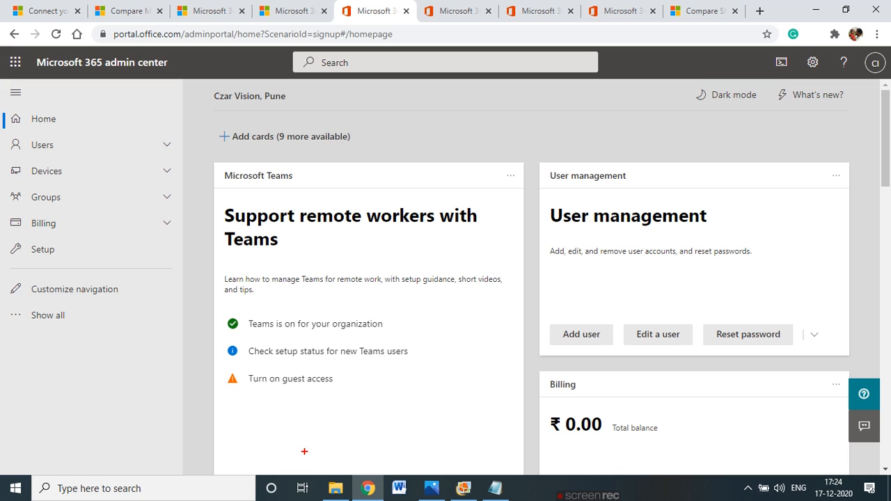
{"action": "mouse_move", "coordinate": [169, 55]}
{"action": "left_mouse_down"}
{"action": "mouse_move", "coordinate": [35, 57]}
{"action": "mouse_move", "coordinate": [42, 73]}
{"action": "left_mouse_up"}
{"action": "left_click_drag", "start_coordinate": [123, 76], "coordinate": [178, 58]}
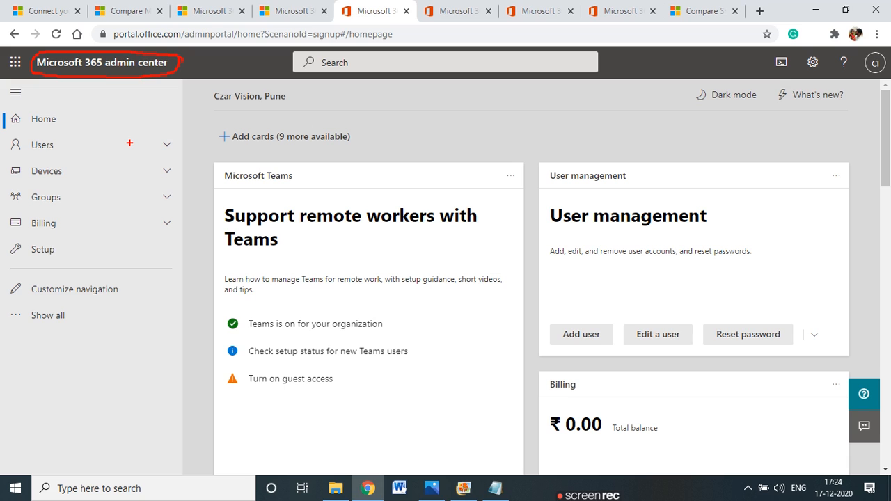
{"action": "key", "text": "Escape"}
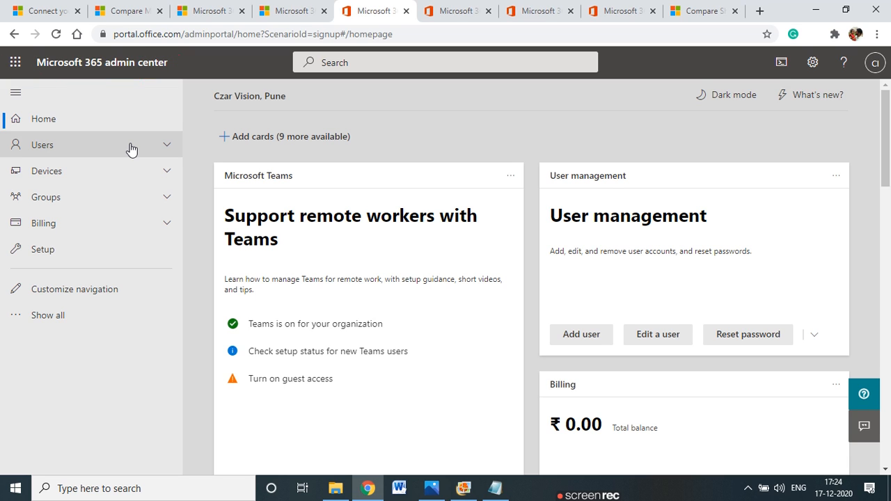
Open Users > Active users and view, then close, the second user's account details
{"action": "left_click", "coordinate": [131, 146]}
{"action": "left_click", "coordinate": [93, 167]}
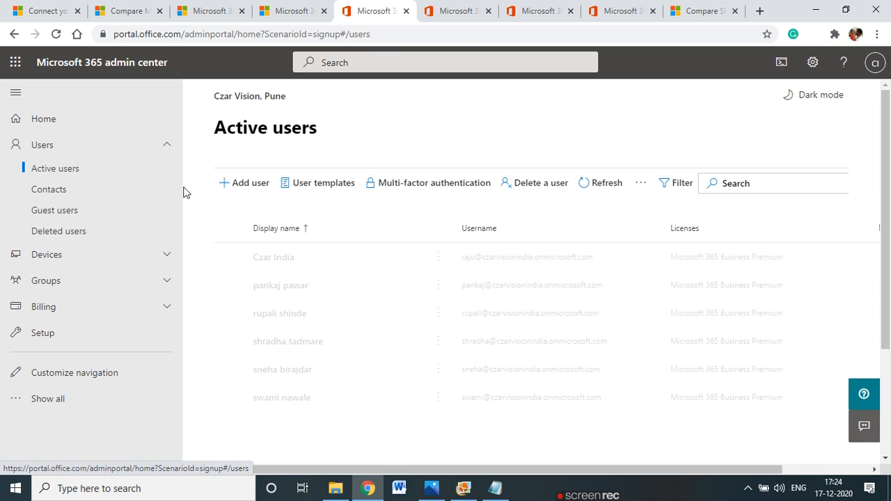
{"action": "scroll", "coordinate": [320, 322], "scroll_direction": "down", "scroll_amount": 2}
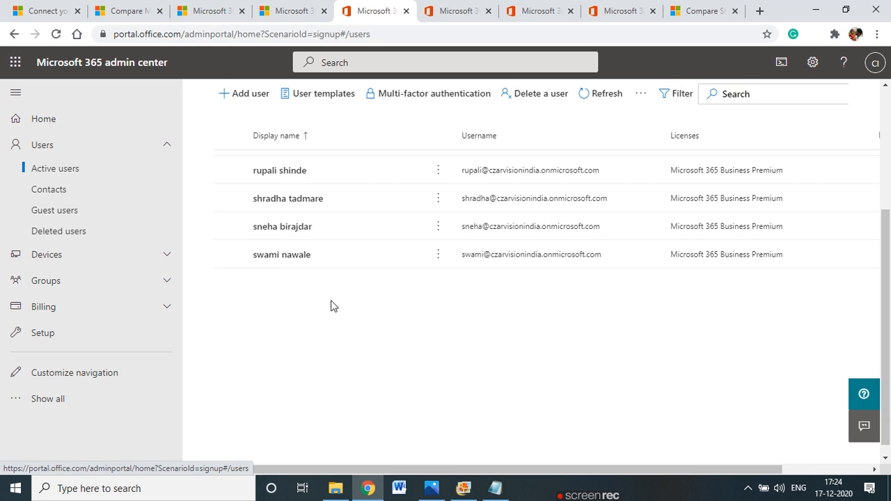
{"action": "scroll", "coordinate": [331, 300], "scroll_direction": "up", "scroll_amount": 2}
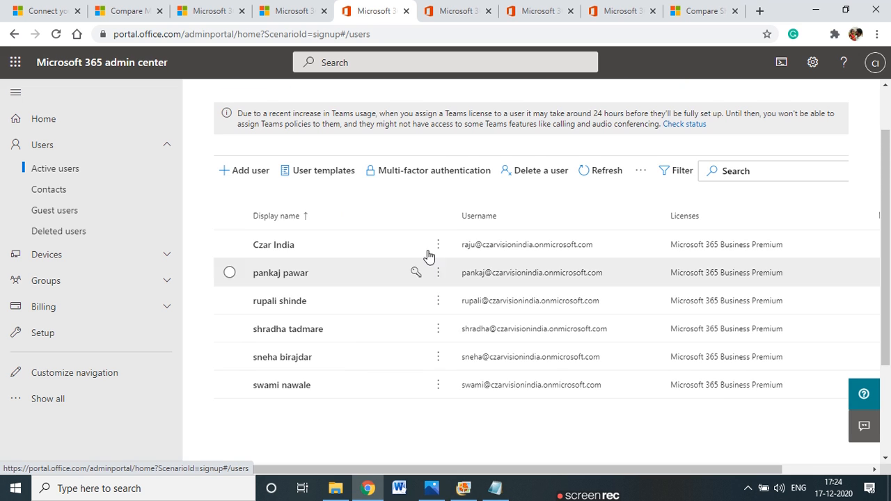
{"action": "left_click", "coordinate": [276, 275]}
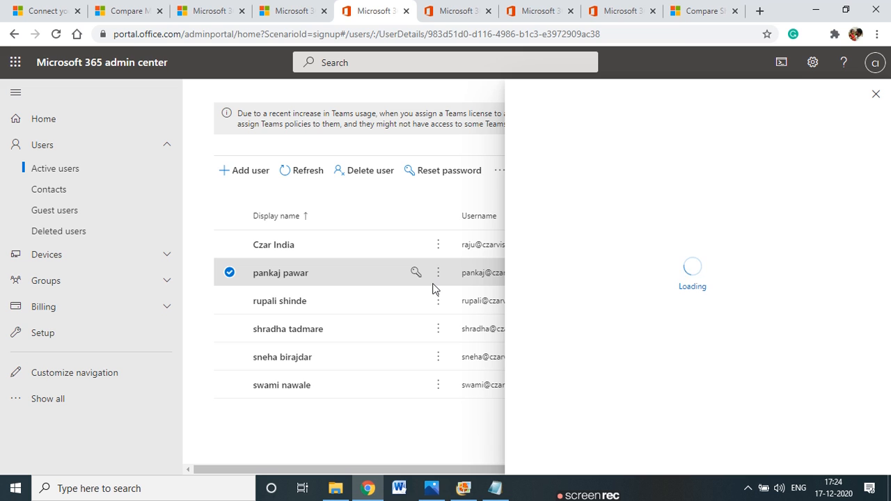
{"action": "scroll", "coordinate": [638, 289], "scroll_direction": "down", "scroll_amount": 1}
{"action": "scroll", "coordinate": [638, 289], "scroll_direction": "up", "scroll_amount": 1}
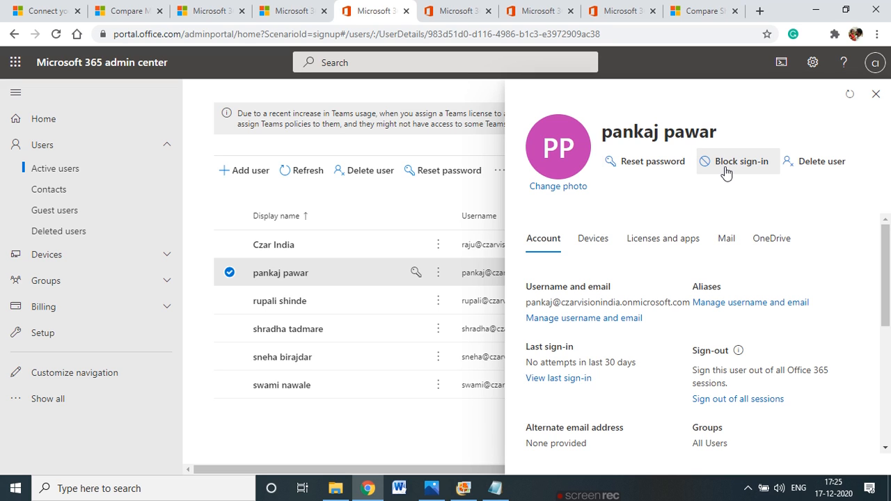
{"action": "left_click", "coordinate": [875, 93]}
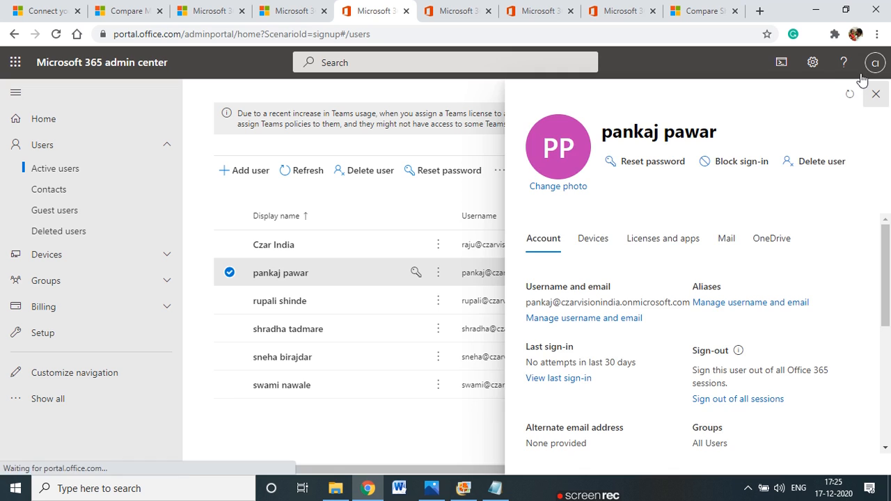
Check the signed-in admin's email in the account flyout, then open the admin account's details
{"action": "left_click", "coordinate": [874, 64]}
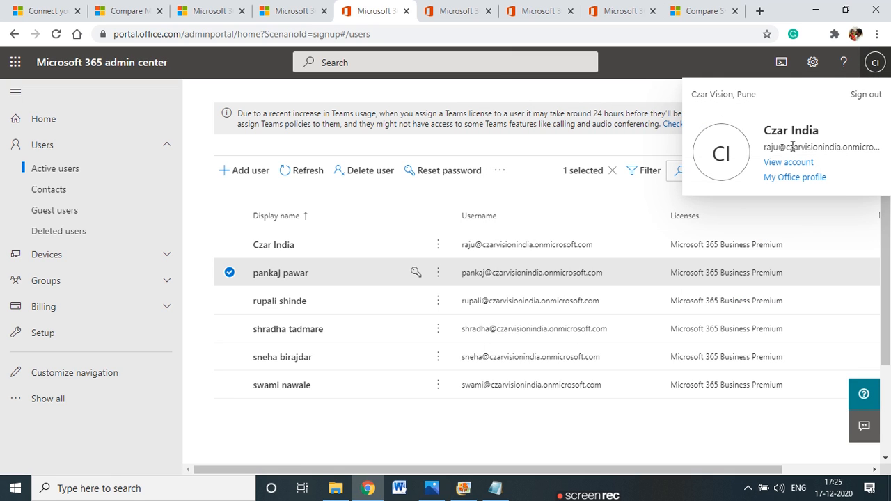
{"action": "left_click_drag", "start_coordinate": [764, 148], "coordinate": [890, 152]}
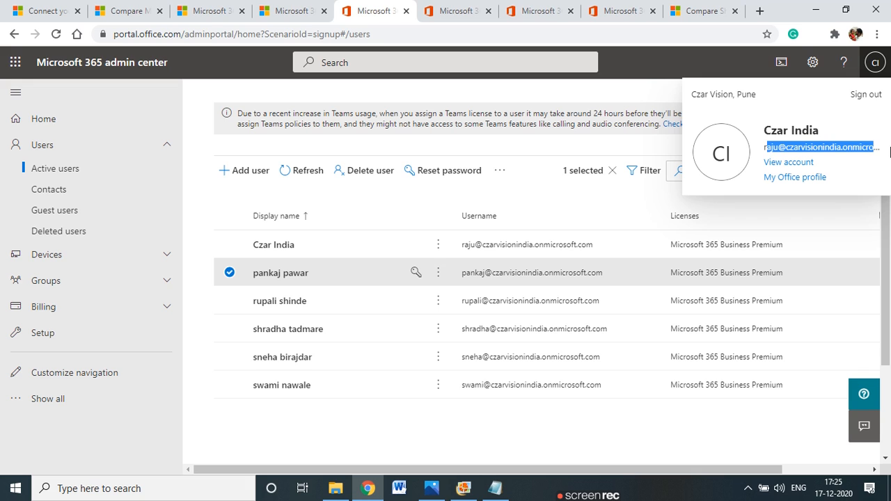
{"action": "left_click", "coordinate": [214, 89]}
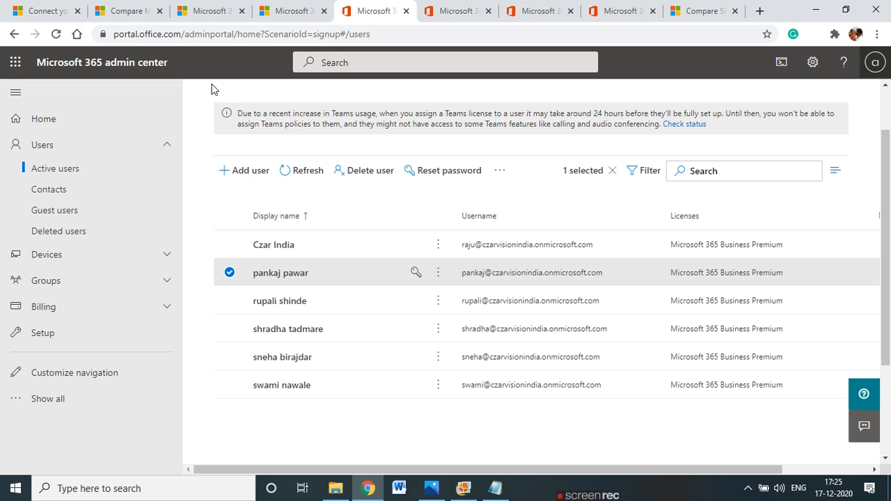
{"action": "left_click", "coordinate": [277, 247]}
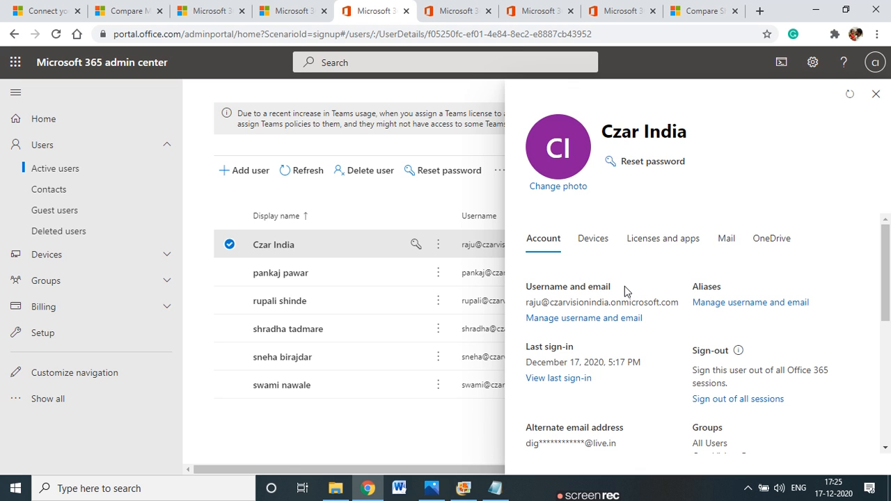
{"action": "scroll", "coordinate": [624, 291], "scroll_direction": "down", "scroll_amount": 1}
{"action": "scroll", "coordinate": [624, 291], "scroll_direction": "down", "scroll_amount": 3}
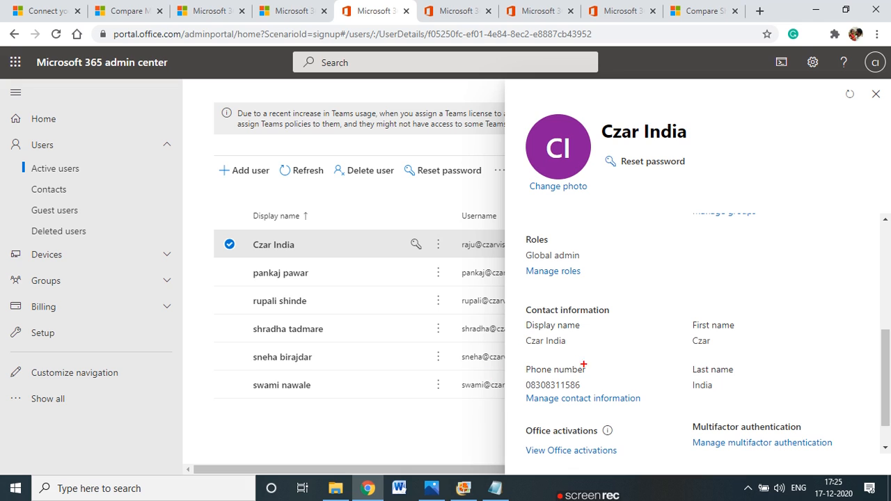
{"action": "mouse_move", "coordinate": [589, 275]}
{"action": "left_mouse_down"}
{"action": "mouse_move", "coordinate": [597, 251]}
{"action": "mouse_move", "coordinate": [522, 230]}
{"action": "left_mouse_up"}
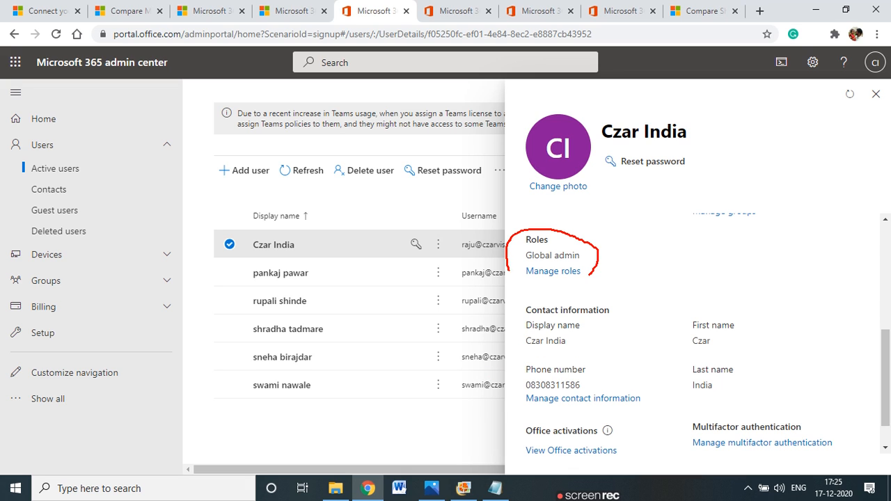
{"action": "left_click_drag", "start_coordinate": [590, 275], "coordinate": [572, 284]}
{"action": "key", "text": "Escape"}
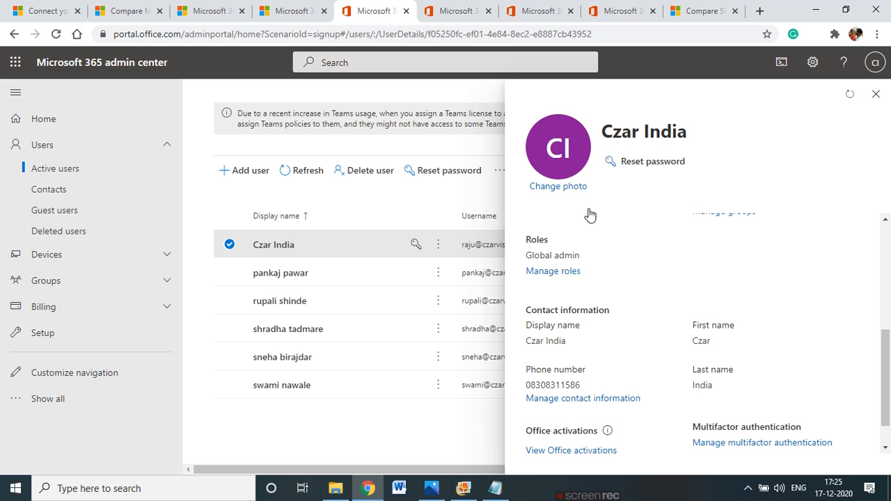
{"action": "left_click", "coordinate": [575, 273]}
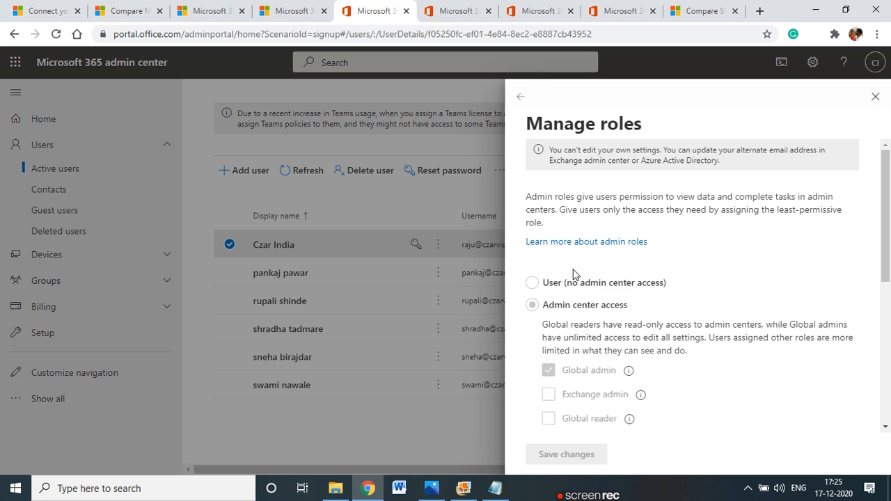
{"action": "scroll", "coordinate": [581, 288], "scroll_direction": "down", "scroll_amount": 5}
{"action": "scroll", "coordinate": [580, 291], "scroll_direction": "up", "scroll_amount": 4}
{"action": "scroll", "coordinate": [543, 341], "scroll_direction": "down", "scroll_amount": 3}
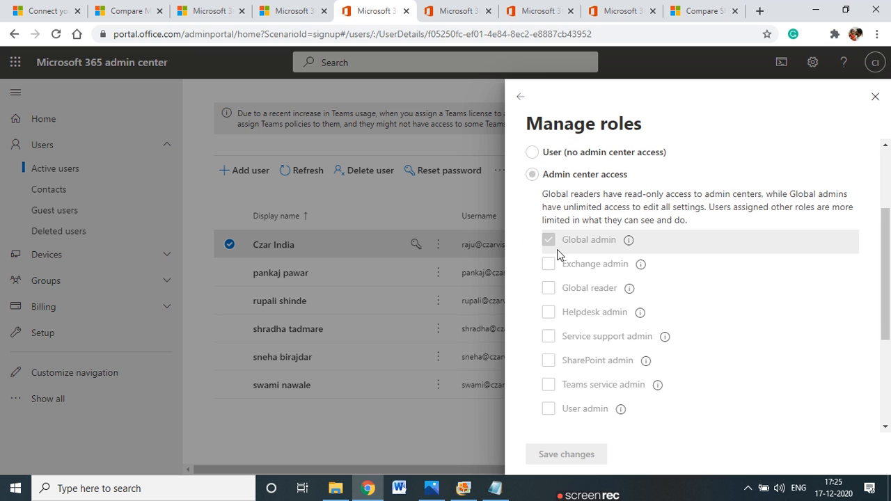
{"action": "scroll", "coordinate": [615, 310], "scroll_direction": "down", "scroll_amount": 3}
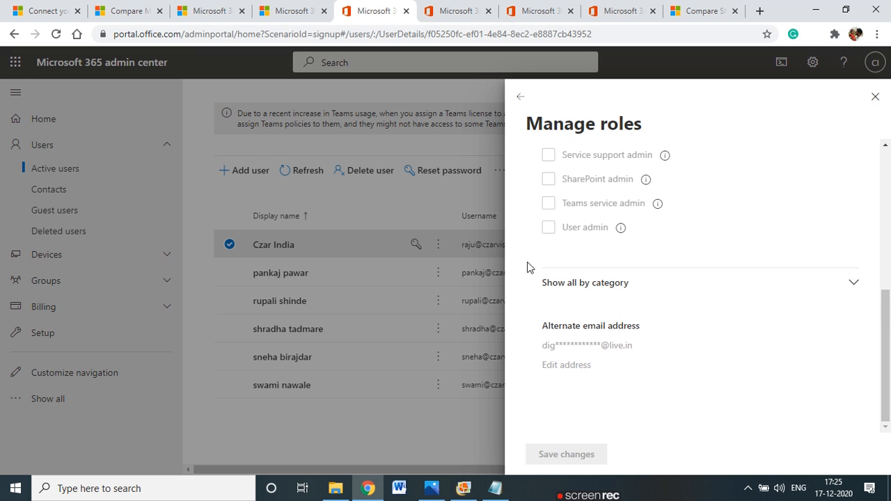
{"action": "scroll", "coordinate": [668, 306], "scroll_direction": "up", "scroll_amount": 5}
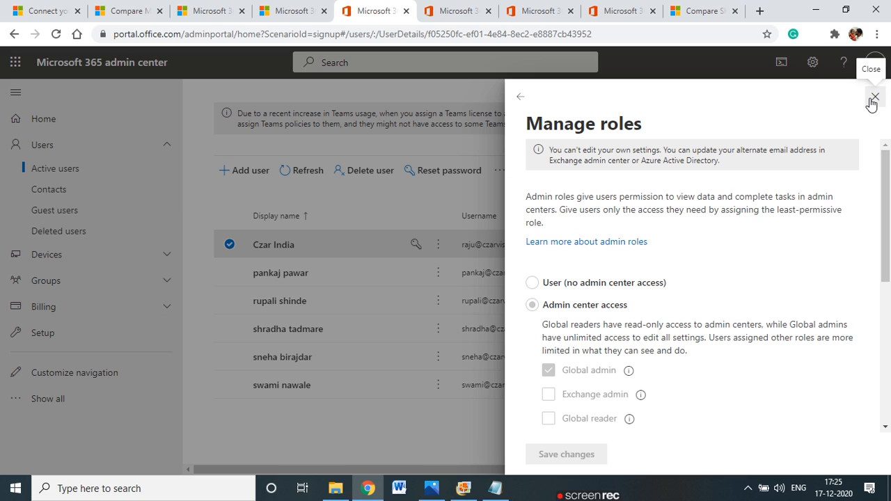
{"action": "left_click_drag", "start_coordinate": [572, 151], "coordinate": [822, 162]}
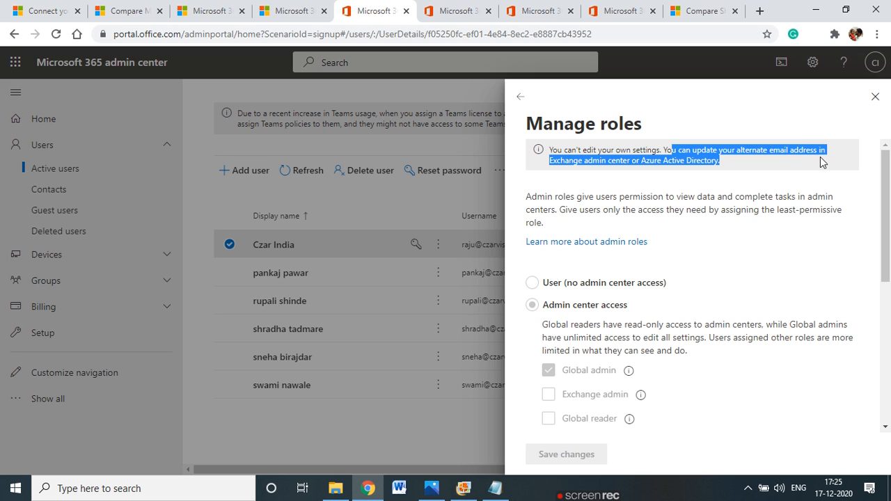
{"action": "left_click", "coordinate": [691, 160]}
{"action": "left_click_drag", "start_coordinate": [646, 162], "coordinate": [717, 162]}
{"action": "left_click", "coordinate": [876, 96]}
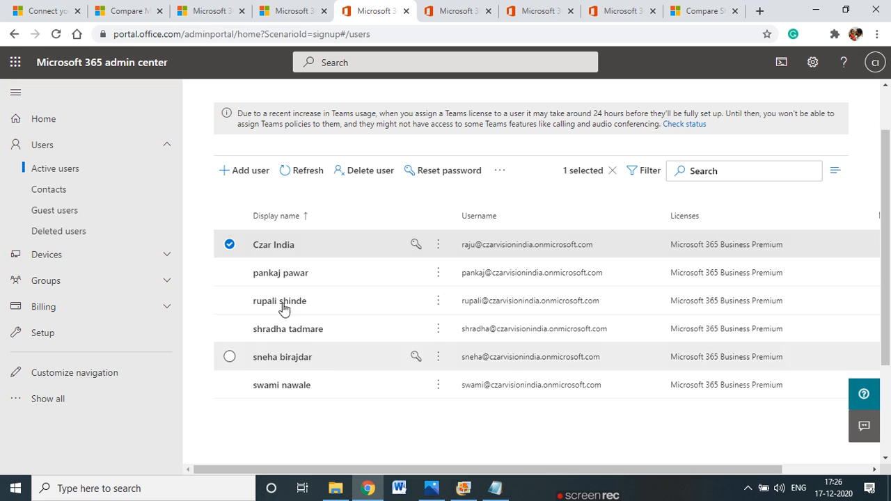
{"action": "left_click", "coordinate": [231, 245]}
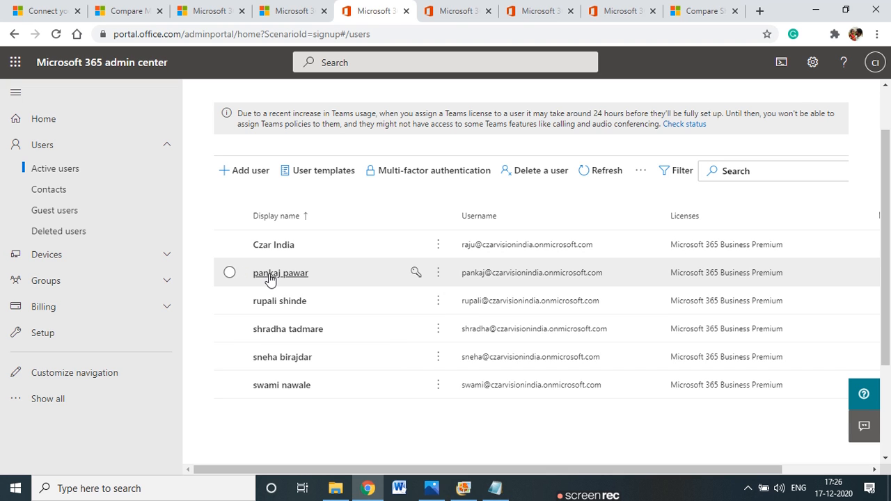
{"action": "left_click", "coordinate": [264, 274]}
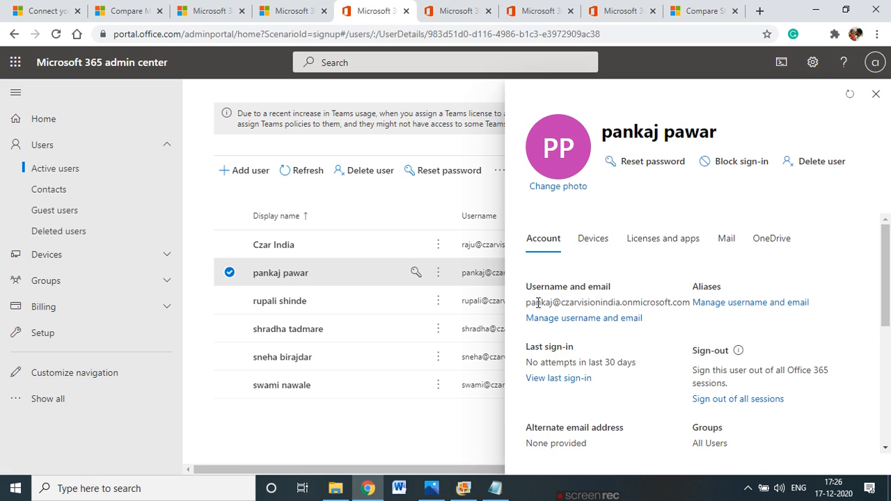
{"action": "scroll", "coordinate": [545, 350], "scroll_direction": "down", "scroll_amount": 3}
{"action": "scroll", "coordinate": [549, 383], "scroll_direction": "down", "scroll_amount": 2}
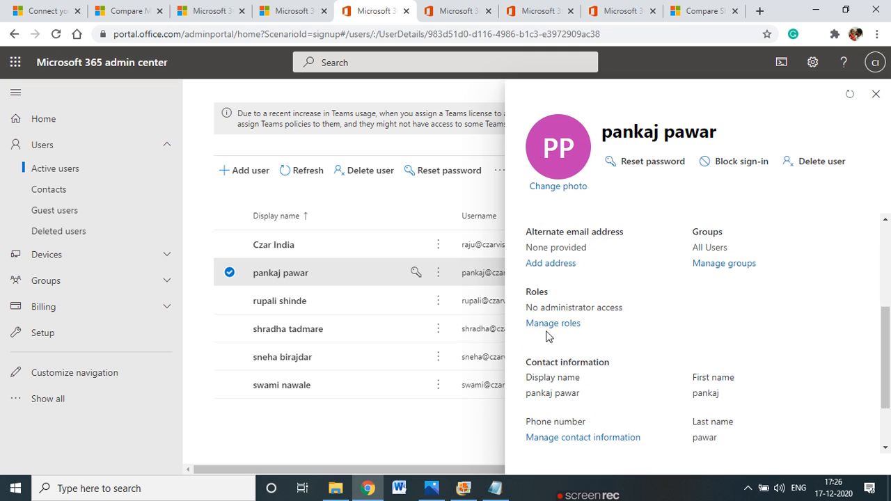
{"action": "left_click_drag", "start_coordinate": [539, 308], "coordinate": [616, 308]}
{"action": "left_click", "coordinate": [567, 323]}
{"action": "scroll", "coordinate": [550, 244], "scroll_direction": "down", "scroll_amount": 1}
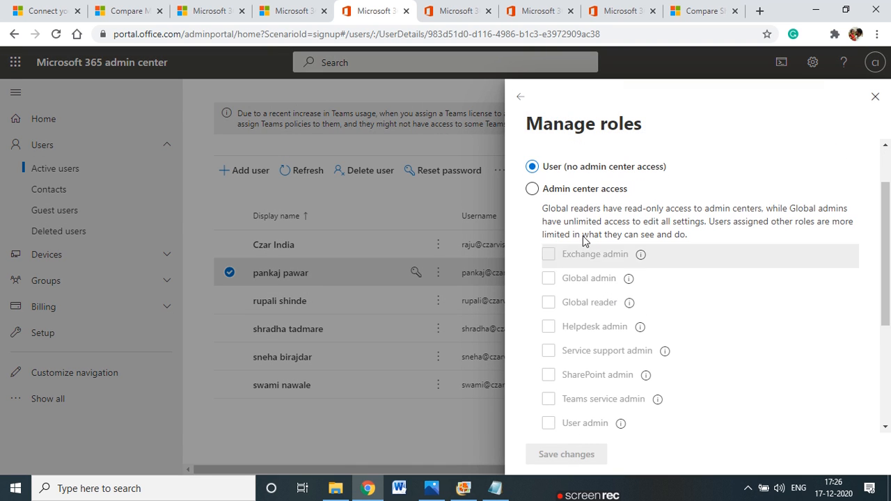
{"action": "scroll", "coordinate": [628, 303], "scroll_direction": "down", "scroll_amount": 3}
{"action": "scroll", "coordinate": [628, 306], "scroll_direction": "up", "scroll_amount": 4}
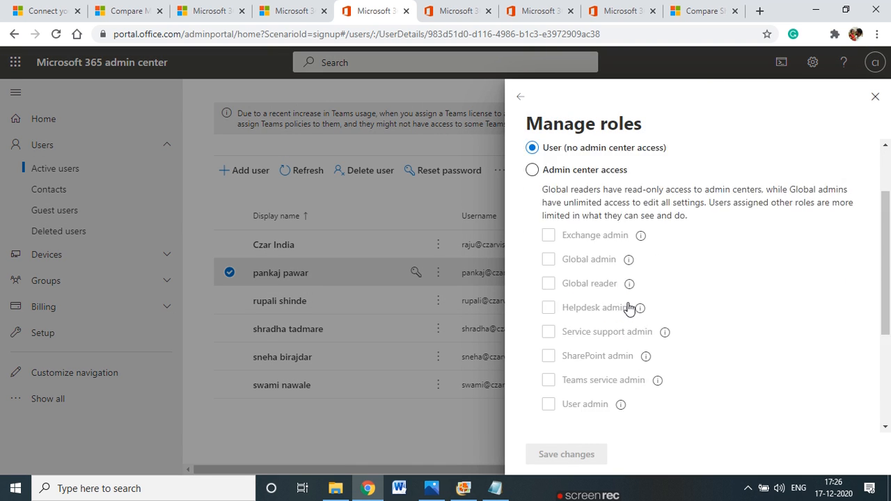
{"action": "left_click", "coordinate": [530, 257]}
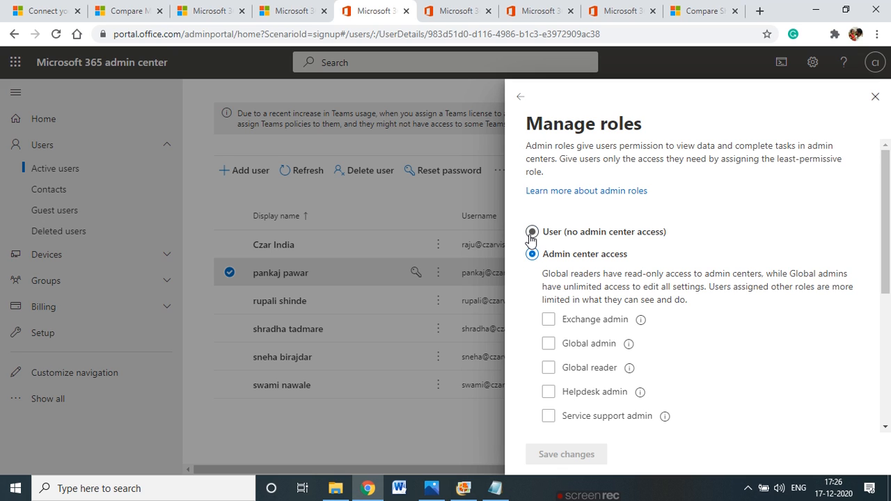
{"action": "left_click", "coordinate": [532, 235]}
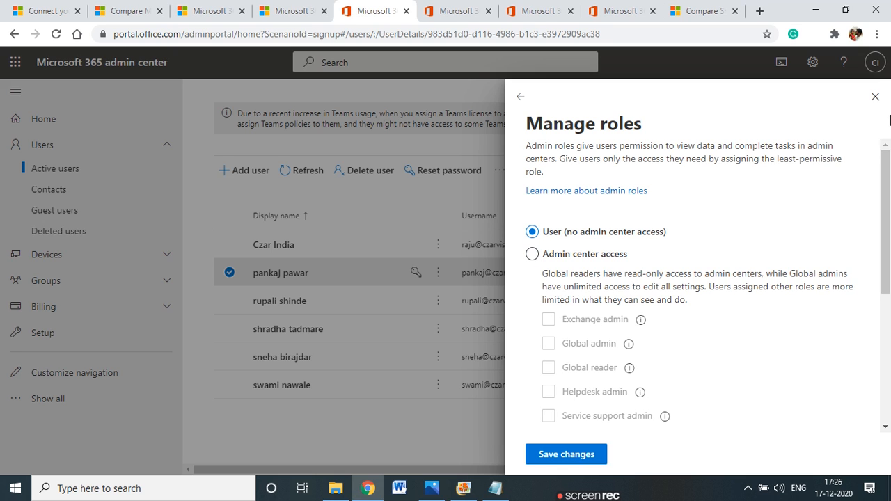
{"action": "left_click", "coordinate": [874, 98]}
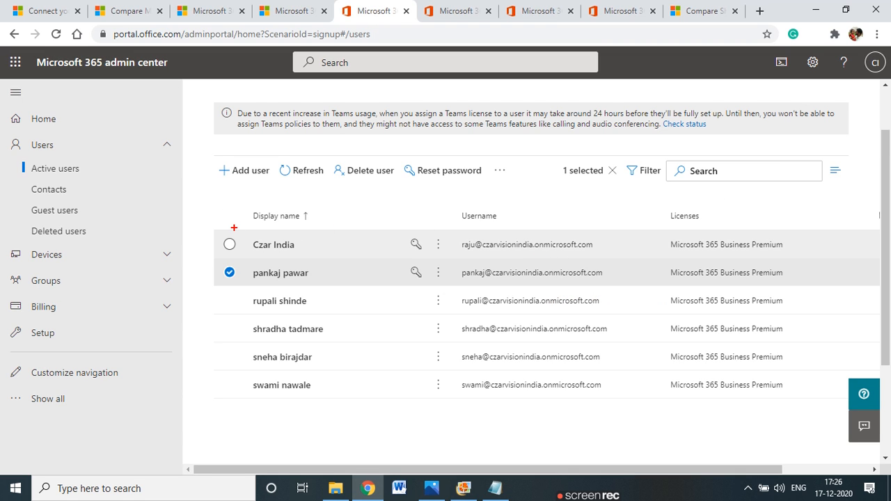
Circle the admin and user rows with the screen pen, clear the marks, and uncheck the selected user
{"action": "mouse_move", "coordinate": [348, 263]}
{"action": "left_mouse_down"}
{"action": "mouse_move", "coordinate": [760, 256]}
{"action": "mouse_move", "coordinate": [753, 230]}
{"action": "mouse_move", "coordinate": [257, 226]}
{"action": "left_mouse_up"}
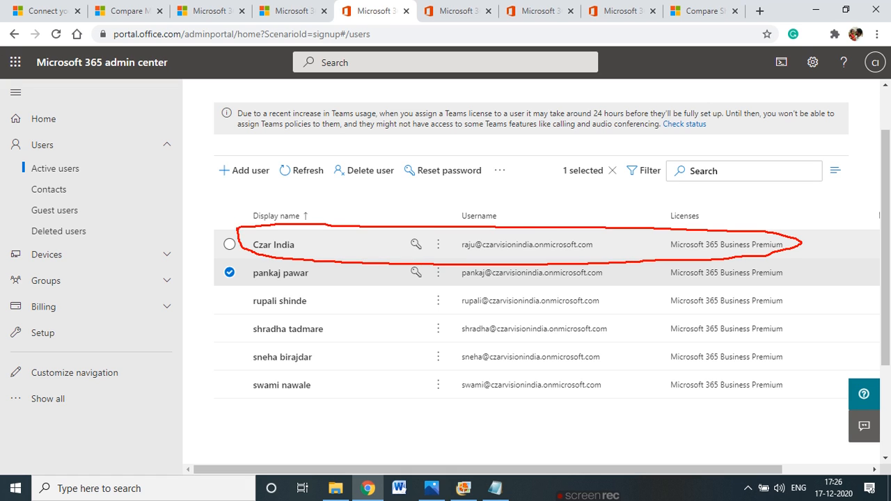
{"action": "left_click_drag", "start_coordinate": [520, 257], "coordinate": [604, 262]}
{"action": "mouse_move", "coordinate": [256, 269]}
{"action": "left_mouse_down"}
{"action": "mouse_move", "coordinate": [231, 278]}
{"action": "mouse_move", "coordinate": [215, 375]}
{"action": "left_mouse_up"}
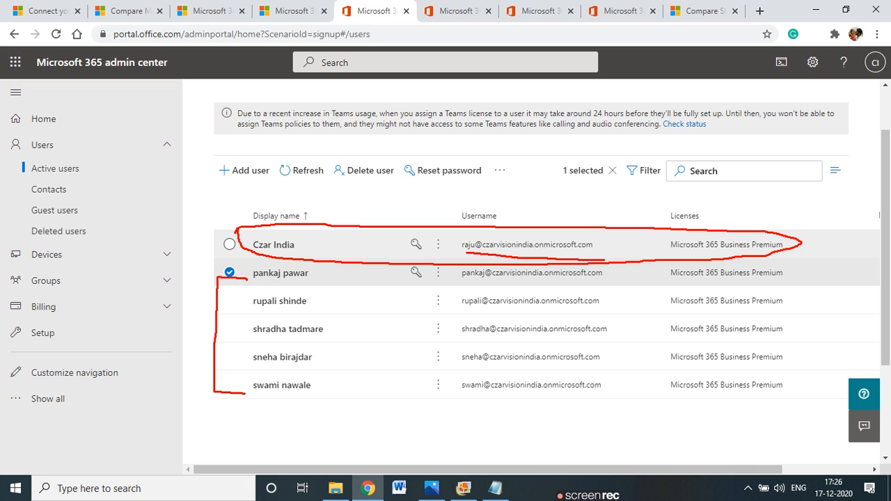
{"action": "left_click_drag", "start_coordinate": [331, 276], "coordinate": [373, 374]}
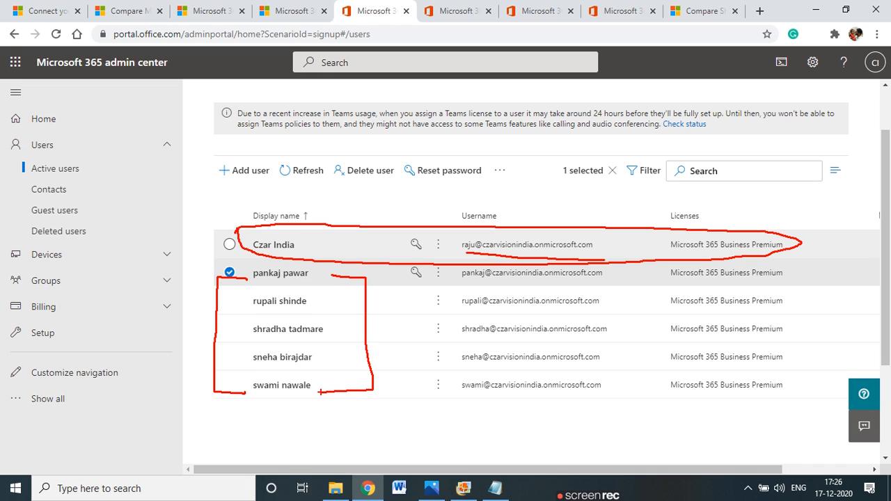
{"action": "key", "text": "Escape"}
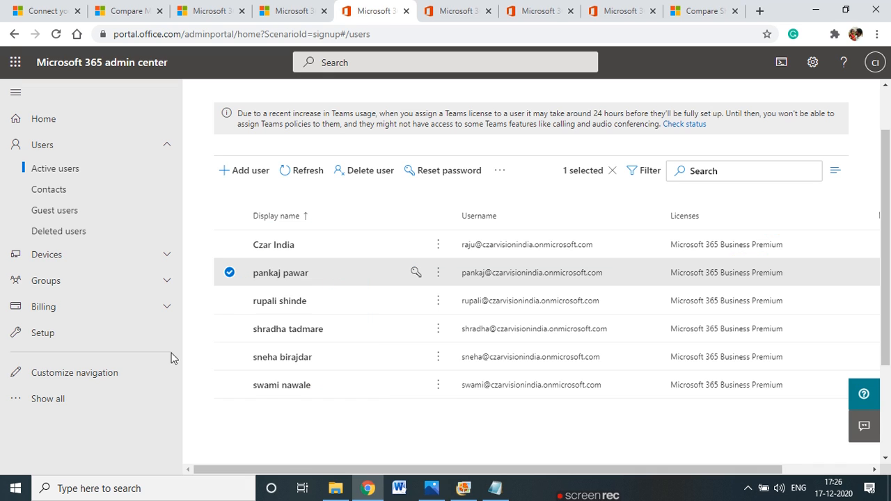
{"action": "left_click", "coordinate": [230, 274]}
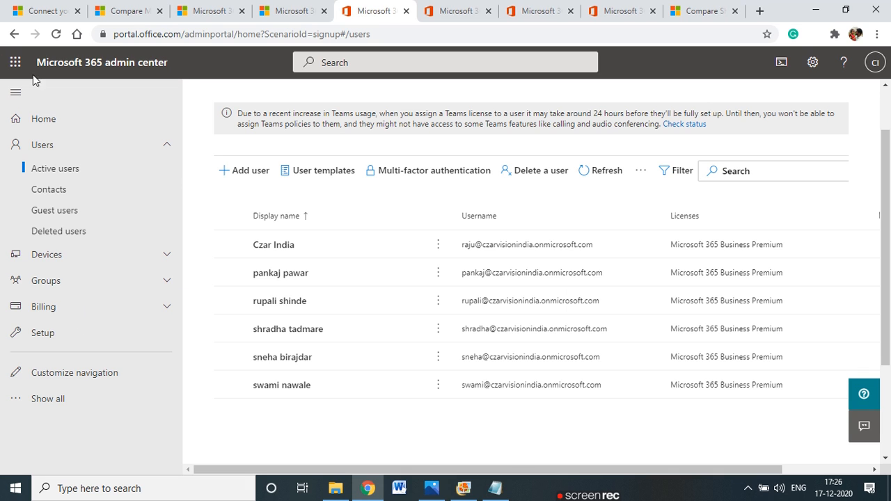
Launch Outlook mail from the Microsoft 365 app launcher
{"action": "left_click", "coordinate": [13, 66]}
{"action": "left_click", "coordinate": [91, 147]}
{"action": "left_click", "coordinate": [136, 177]}
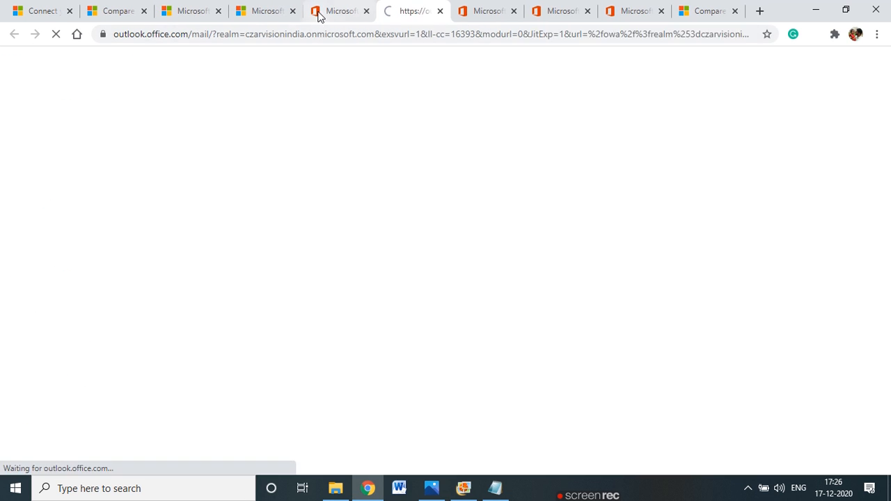
{"action": "left_click", "coordinate": [318, 12]}
{"action": "left_click", "coordinate": [13, 67]}
{"action": "left_click", "coordinate": [14, 67]}
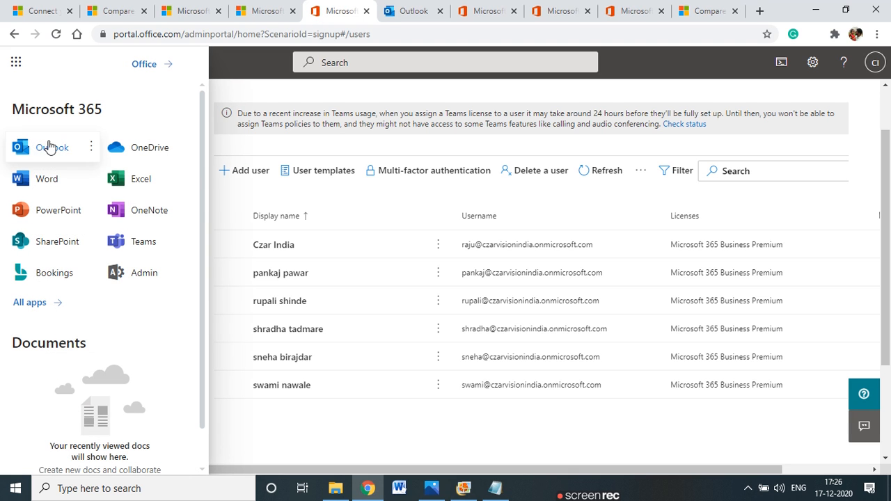
{"action": "left_click", "coordinate": [78, 149]}
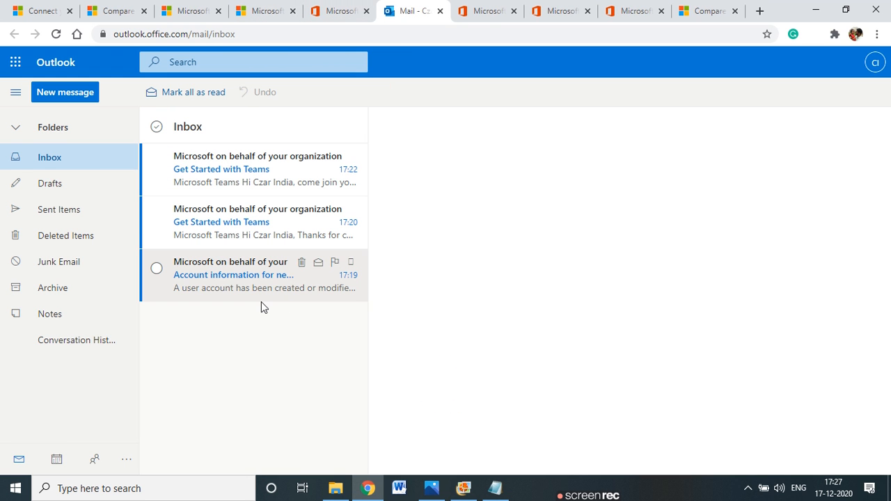
Open the 'Account information for new or modified users' email and dismiss the Outlook welcome tour
{"action": "left_click", "coordinate": [229, 183]}
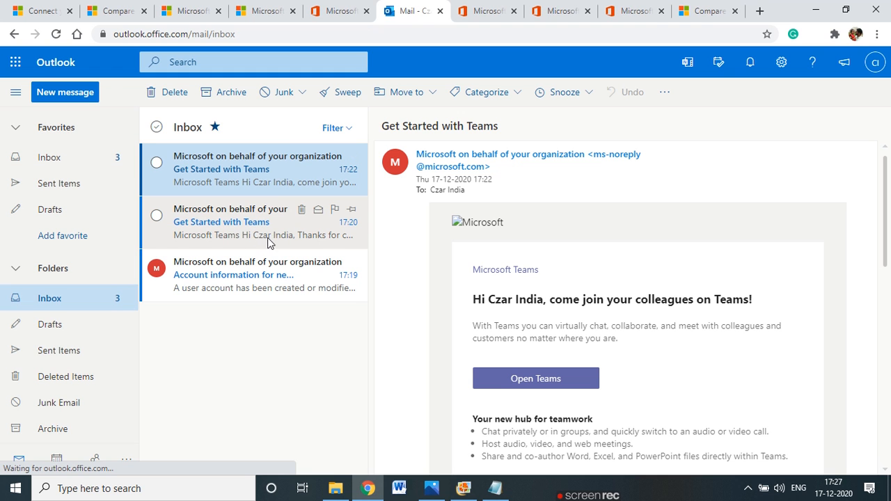
{"action": "scroll", "coordinate": [689, 296], "scroll_direction": "down", "scroll_amount": 2}
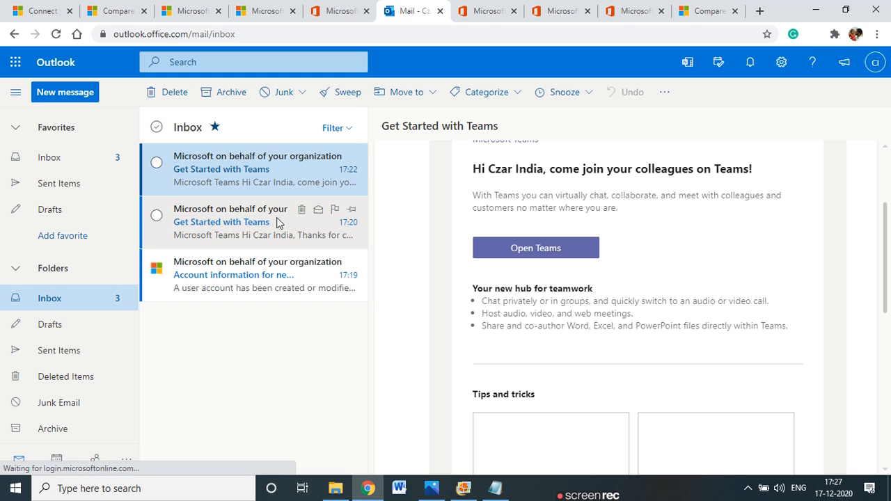
{"action": "left_click", "coordinate": [289, 226]}
{"action": "scroll", "coordinate": [554, 279], "scroll_direction": "down", "scroll_amount": 3}
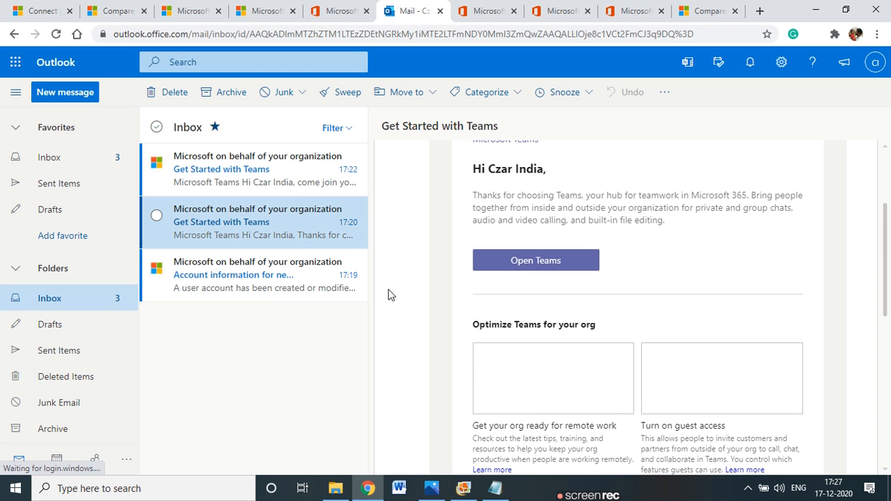
{"action": "left_click", "coordinate": [256, 285]}
{"action": "scroll", "coordinate": [511, 274], "scroll_direction": "down", "scroll_amount": 2}
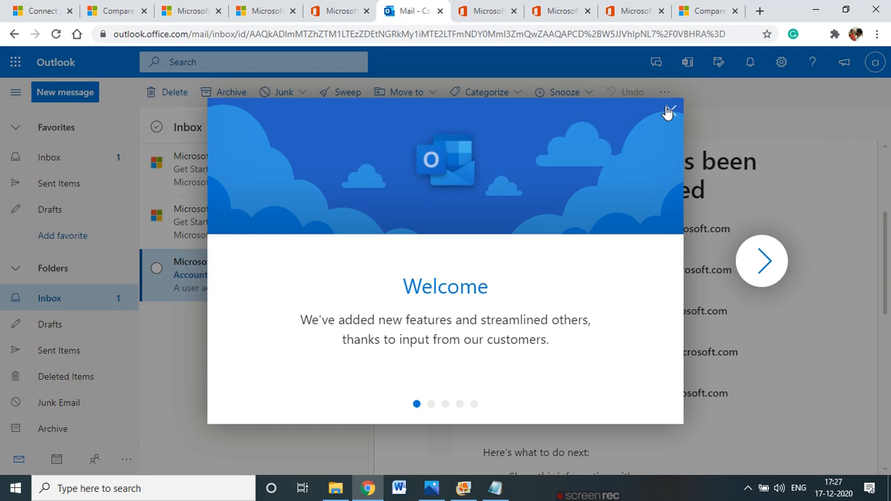
{"action": "left_click", "coordinate": [671, 111]}
Review the new users' account lines in the email, return to the Inbox, and switch to the admin tab
{"action": "left_click_drag", "start_coordinate": [501, 163], "coordinate": [757, 163]}
{"action": "left_click_drag", "start_coordinate": [502, 190], "coordinate": [663, 190]}
{"action": "left_click", "coordinate": [485, 229]}
{"action": "mouse_move", "coordinate": [481, 230]}
{"action": "left_mouse_down"}
{"action": "mouse_move", "coordinate": [506, 228]}
{"action": "mouse_move", "coordinate": [653, 397]}
{"action": "mouse_move", "coordinate": [603, 404]}
{"action": "mouse_move", "coordinate": [485, 234]}
{"action": "left_mouse_up"}
{"action": "left_click", "coordinate": [659, 419]}
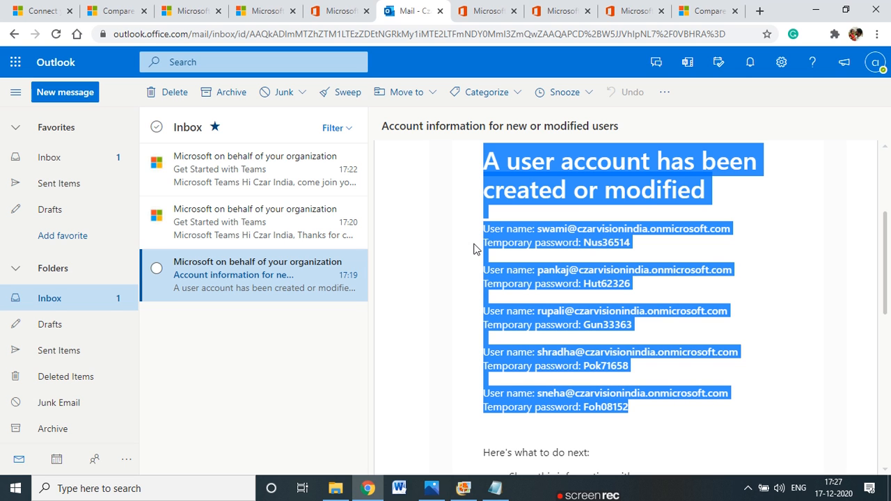
{"action": "left_click", "coordinate": [473, 249]}
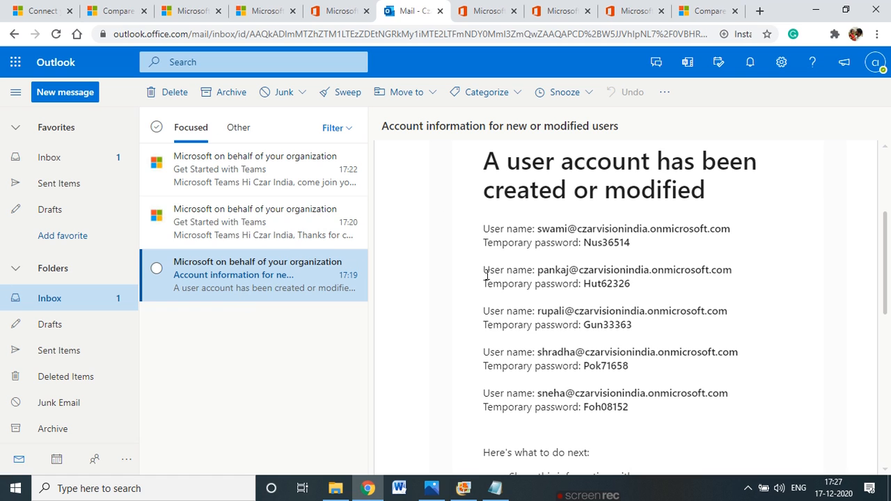
{"action": "left_click_drag", "start_coordinate": [638, 411], "coordinate": [478, 236]}
{"action": "left_click", "coordinate": [451, 280]}
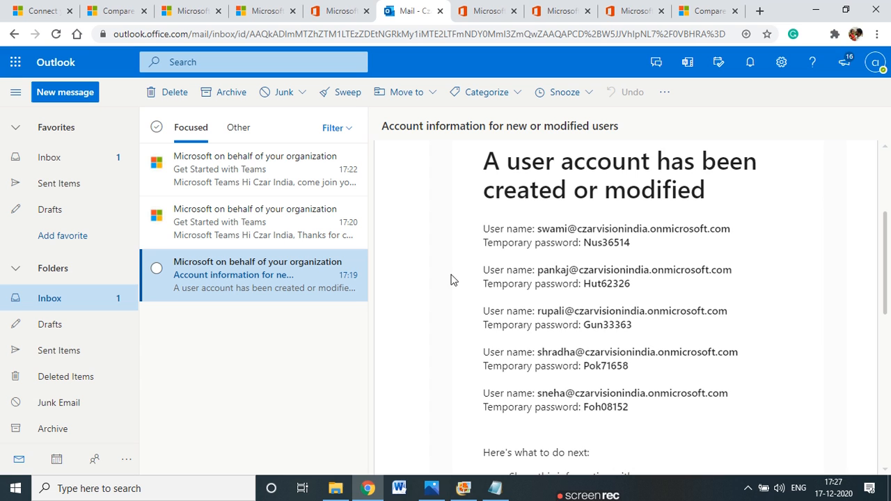
{"action": "scroll", "coordinate": [403, 310], "scroll_direction": "up", "scroll_amount": 3}
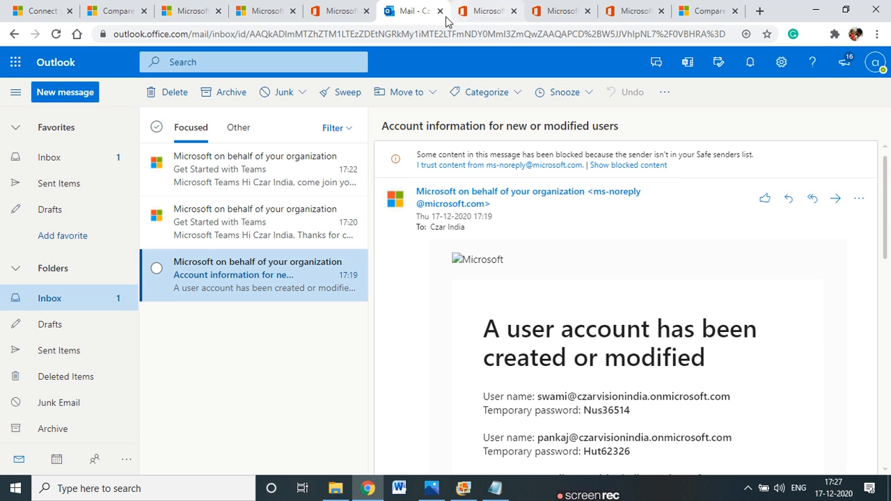
{"action": "left_click", "coordinate": [84, 162]}
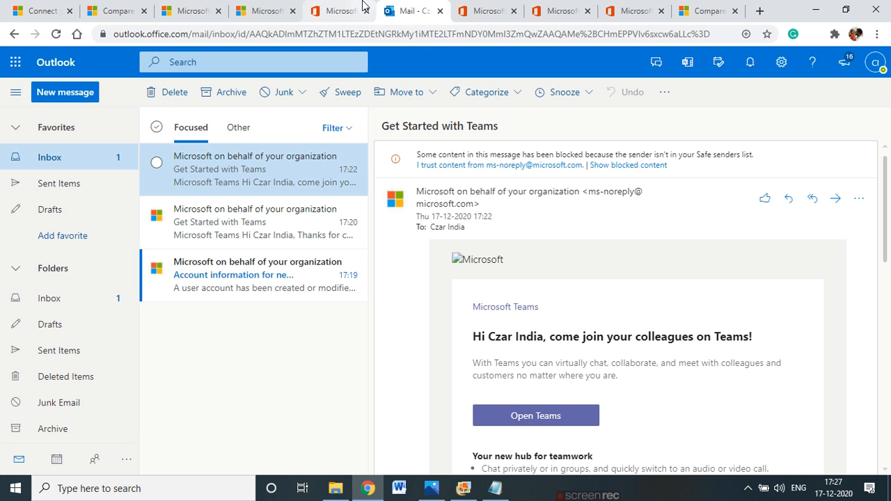
{"action": "left_click", "coordinate": [307, 9]}
Close the apps panel and expand Devices and Groups to show AutoPilot, Active groups and Shared mailboxes
{"action": "left_click", "coordinate": [370, 89]}
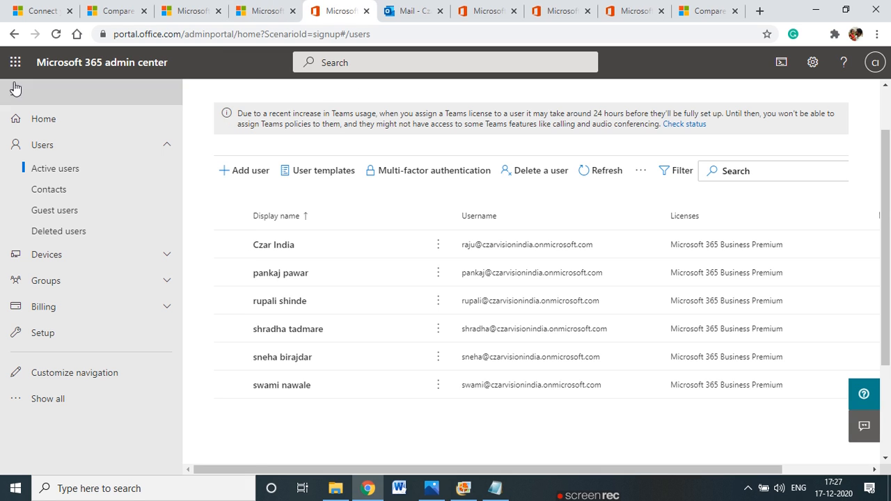
{"action": "left_click_drag", "start_coordinate": [37, 61], "coordinate": [165, 63]}
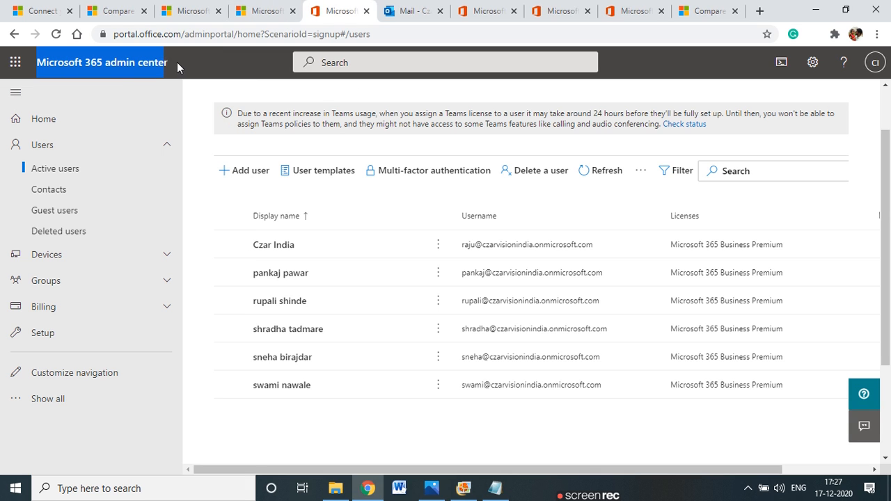
{"action": "left_click", "coordinate": [177, 62]}
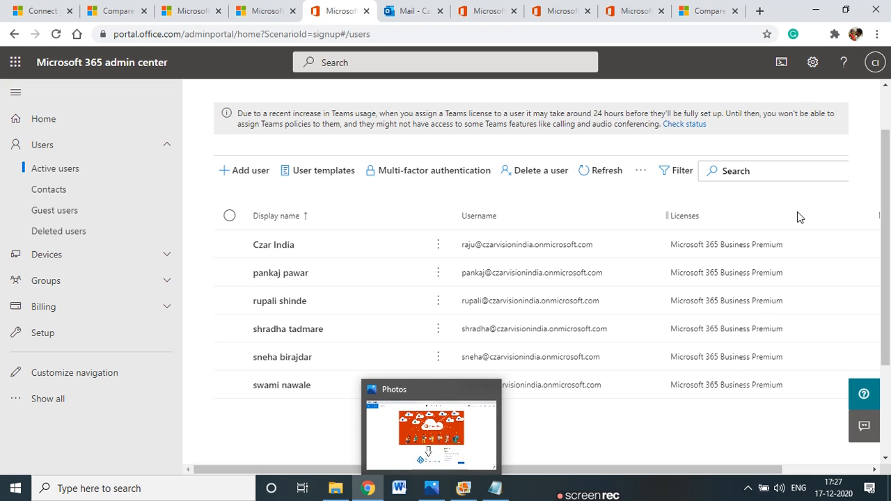
{"action": "left_click", "coordinate": [167, 256]}
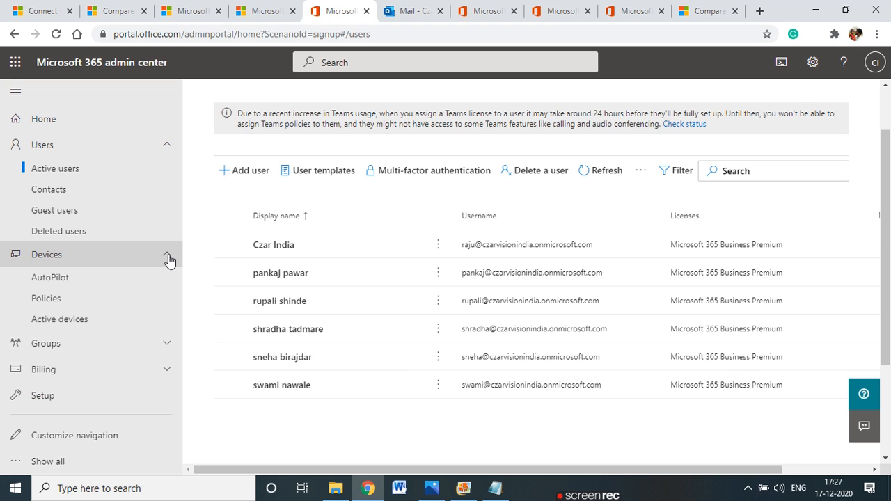
{"action": "left_click", "coordinate": [170, 344]}
{"action": "scroll", "coordinate": [132, 362], "scroll_direction": "down", "scroll_amount": 1}
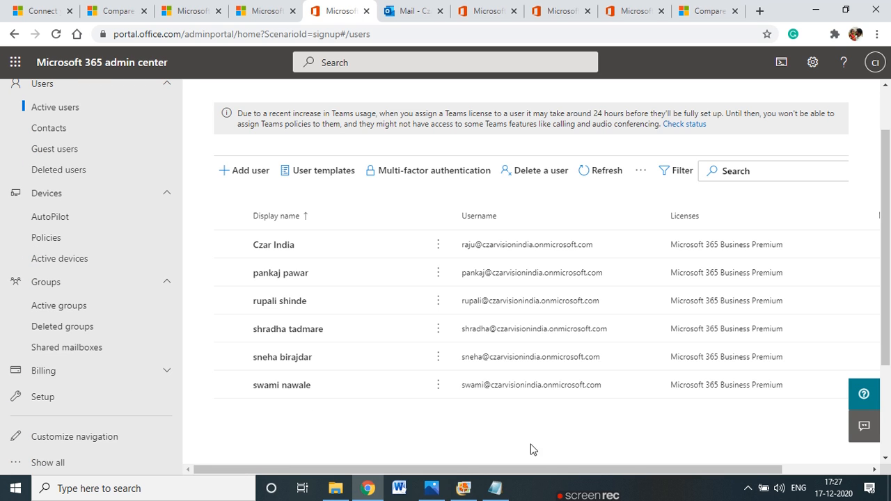
Glance at the Microsoft 365 business plans comparison tab, then return to the Active users page
{"action": "mouse_move", "coordinate": [585, 497]}
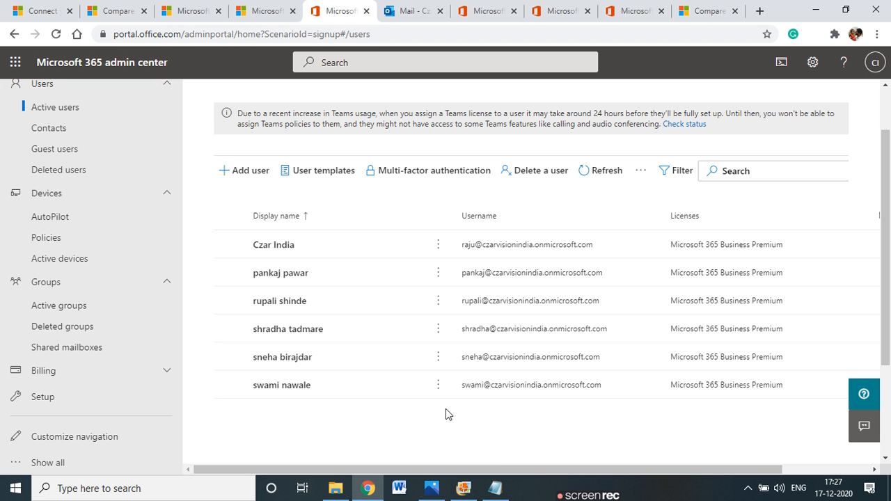
{"action": "left_click", "coordinate": [105, 11]}
{"action": "scroll", "coordinate": [288, 199], "scroll_direction": "up", "scroll_amount": 4}
{"action": "scroll", "coordinate": [599, 278], "scroll_direction": "down", "scroll_amount": 3}
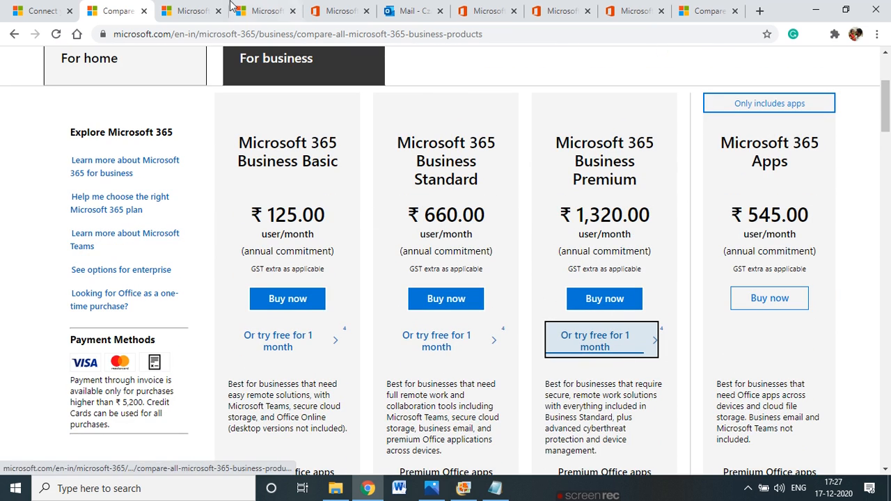
{"action": "left_click", "coordinate": [341, 7]}
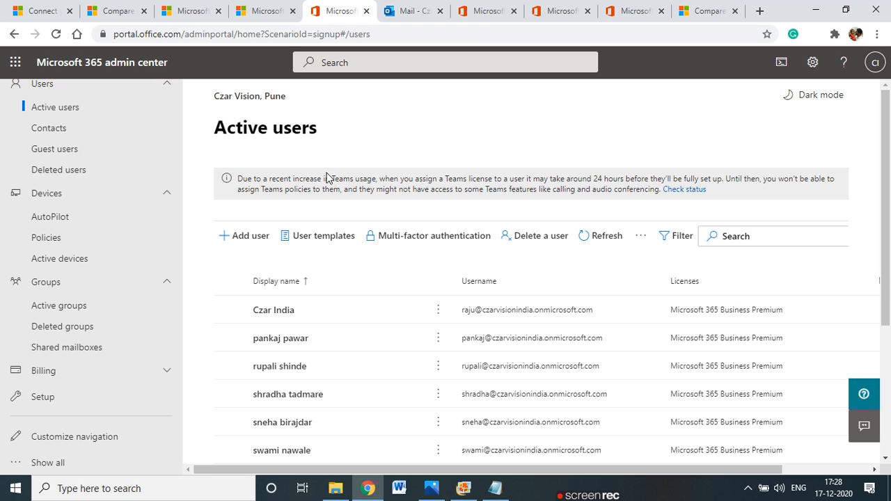
{"action": "mouse_move", "coordinate": [570, 497]}
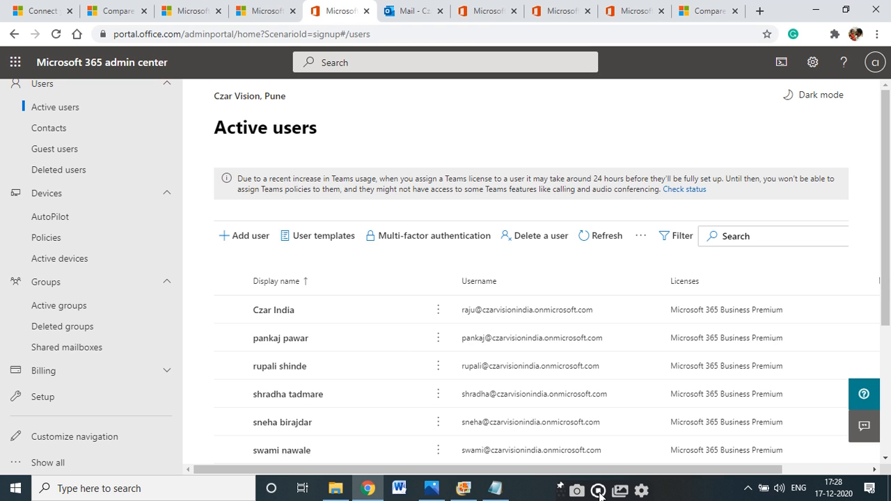